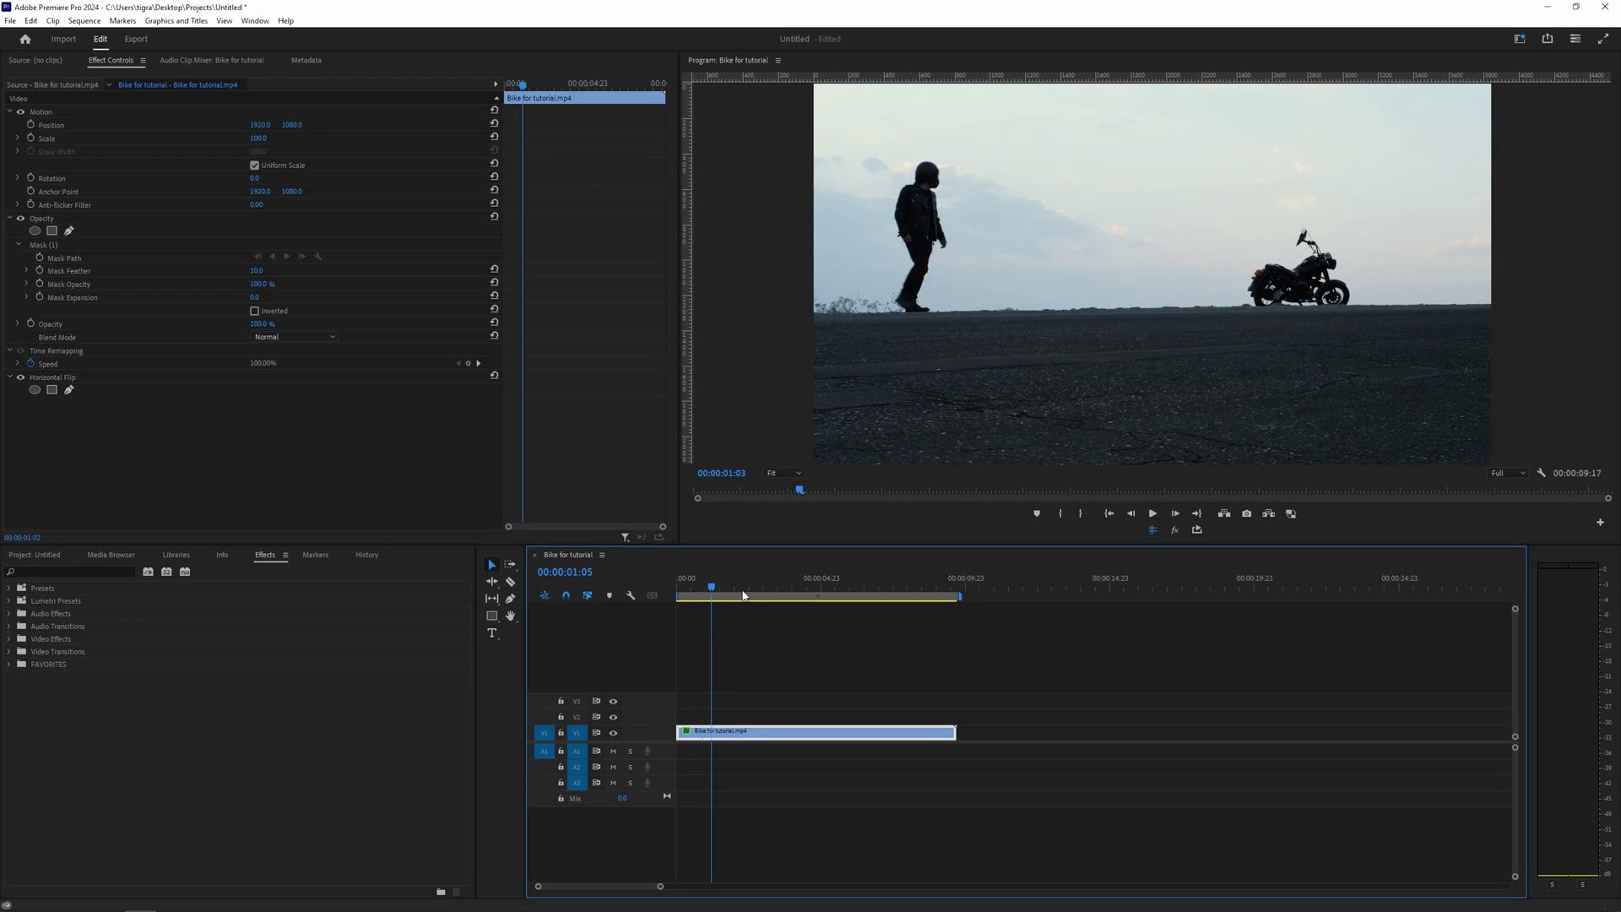
- Return to the start and add a BIKER text graphic on V2 over the motorcycle clip
key("Home")
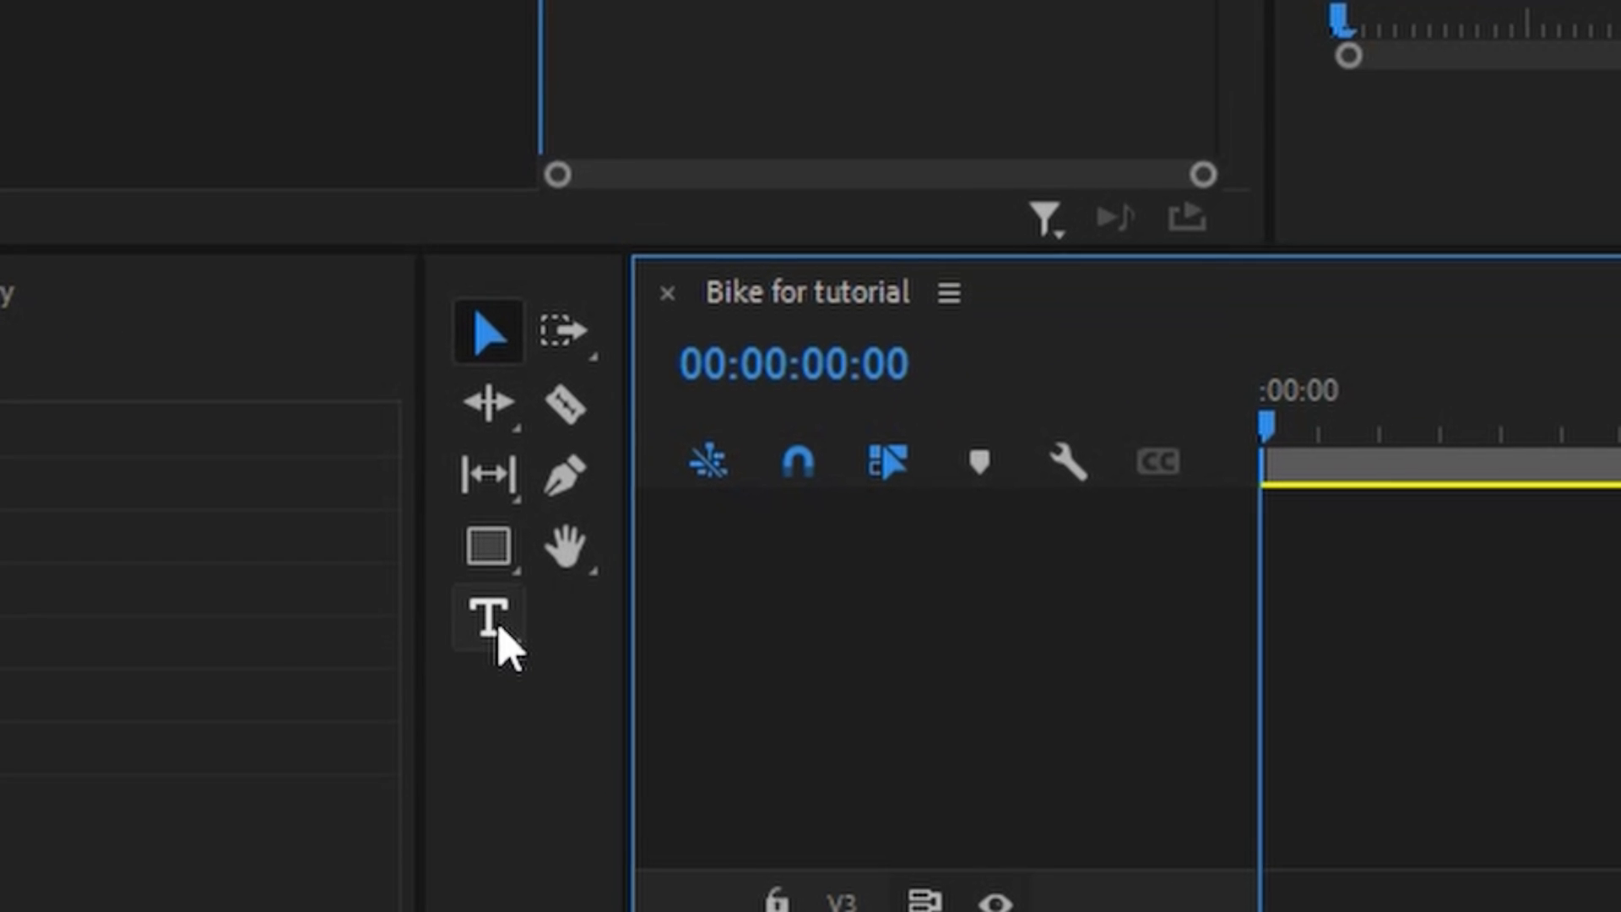
left_click(490, 621)
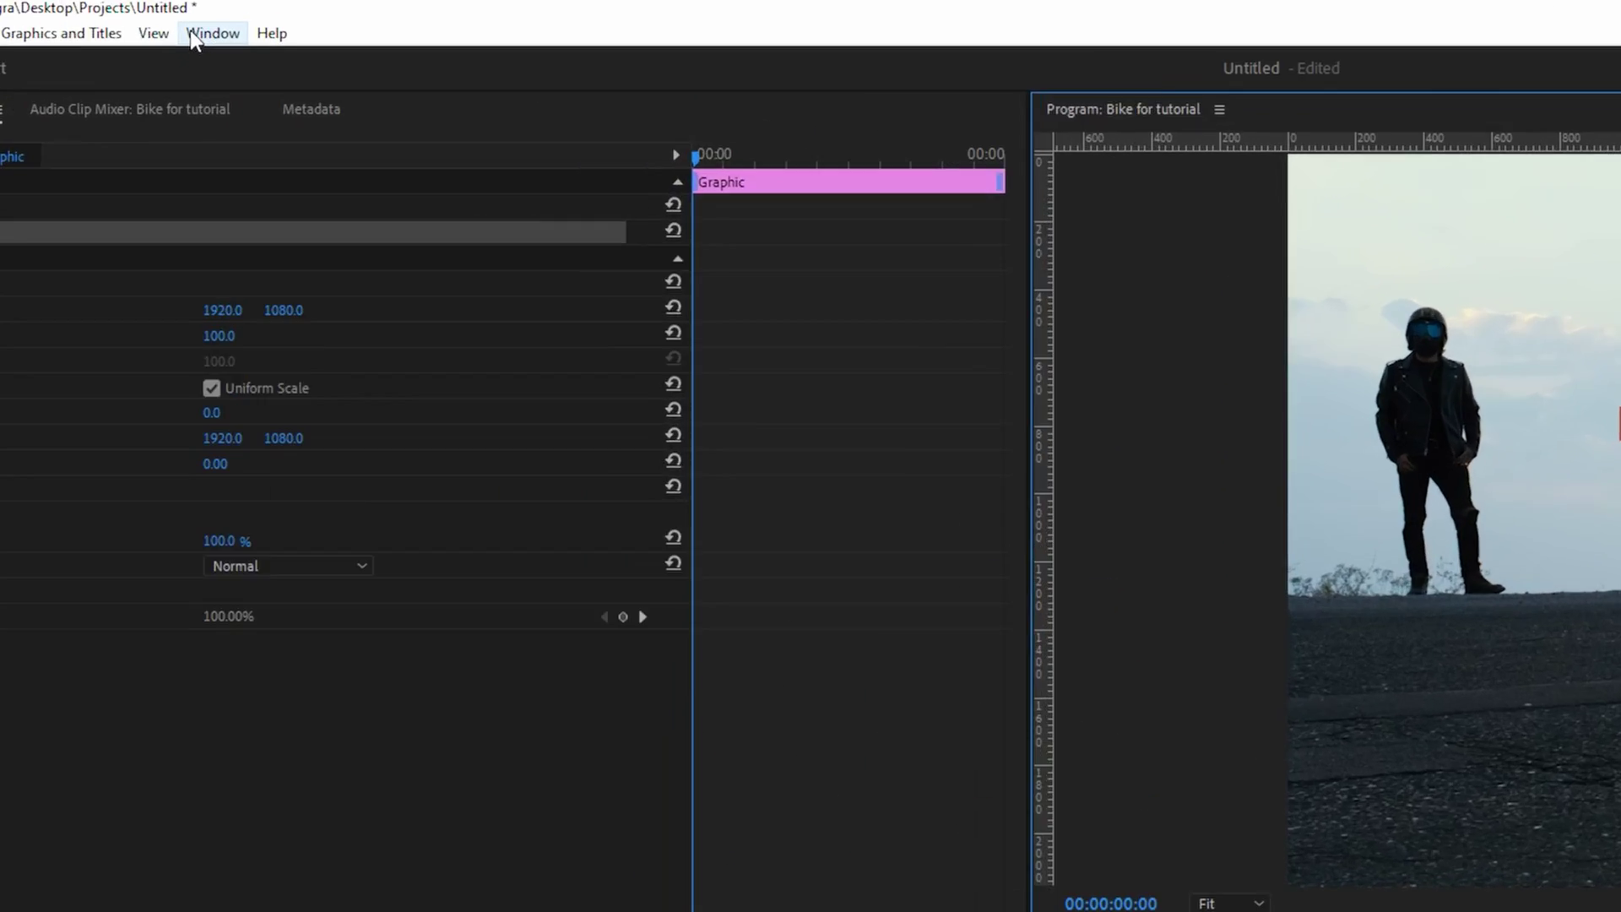
left_click(194, 40)
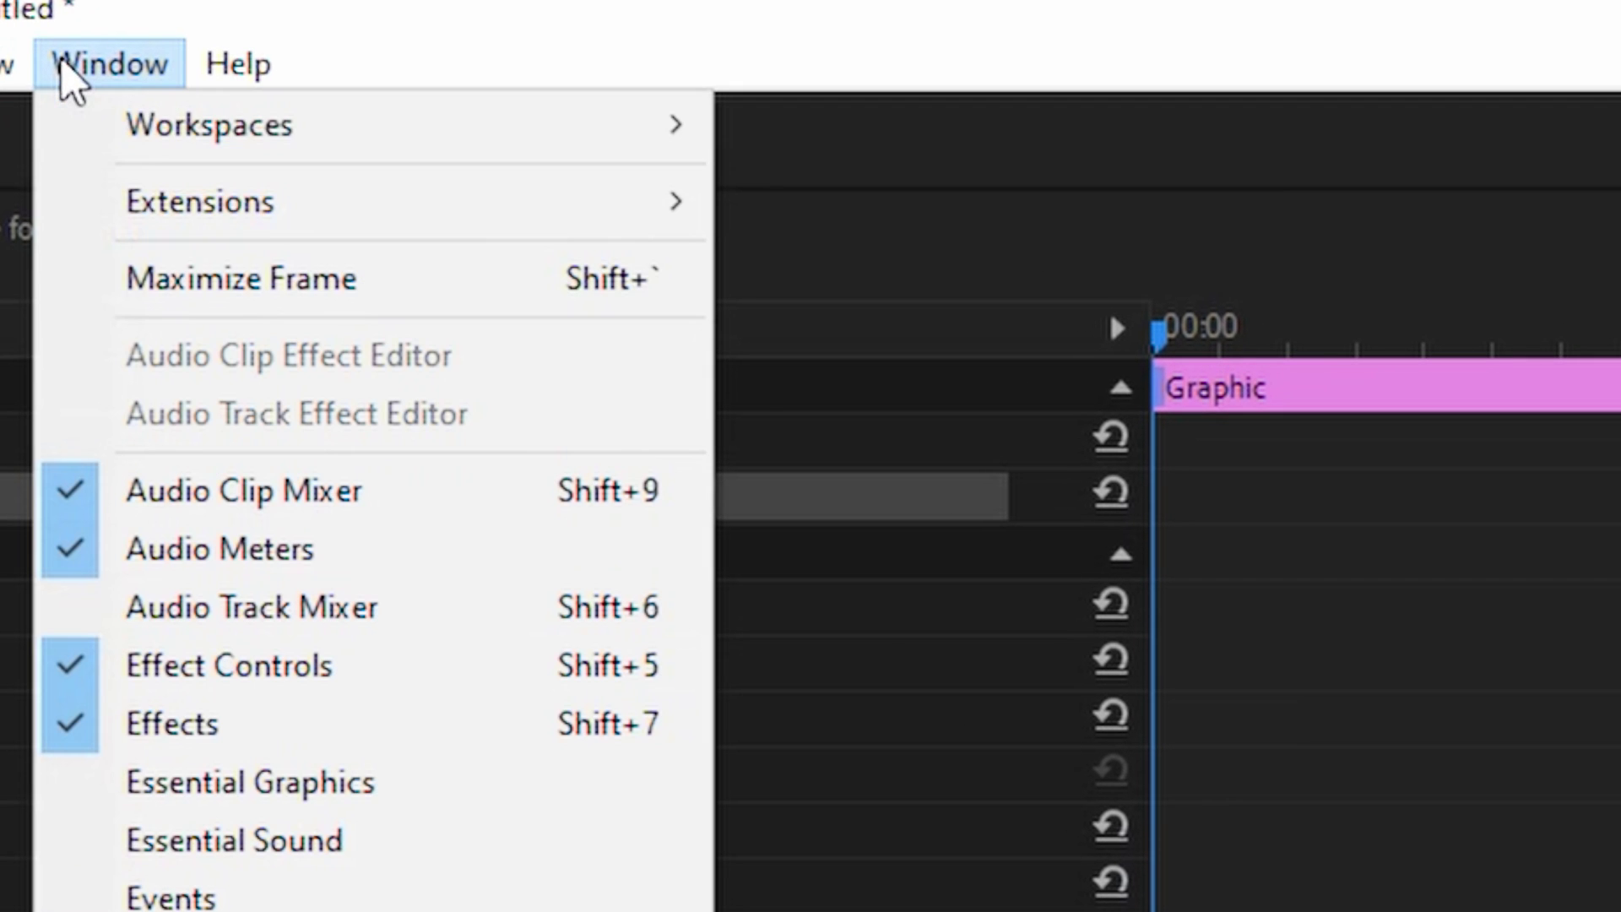
- Switch to the Graphics workspace
mouse_move(278, 91)
mouse_move(265, 135)
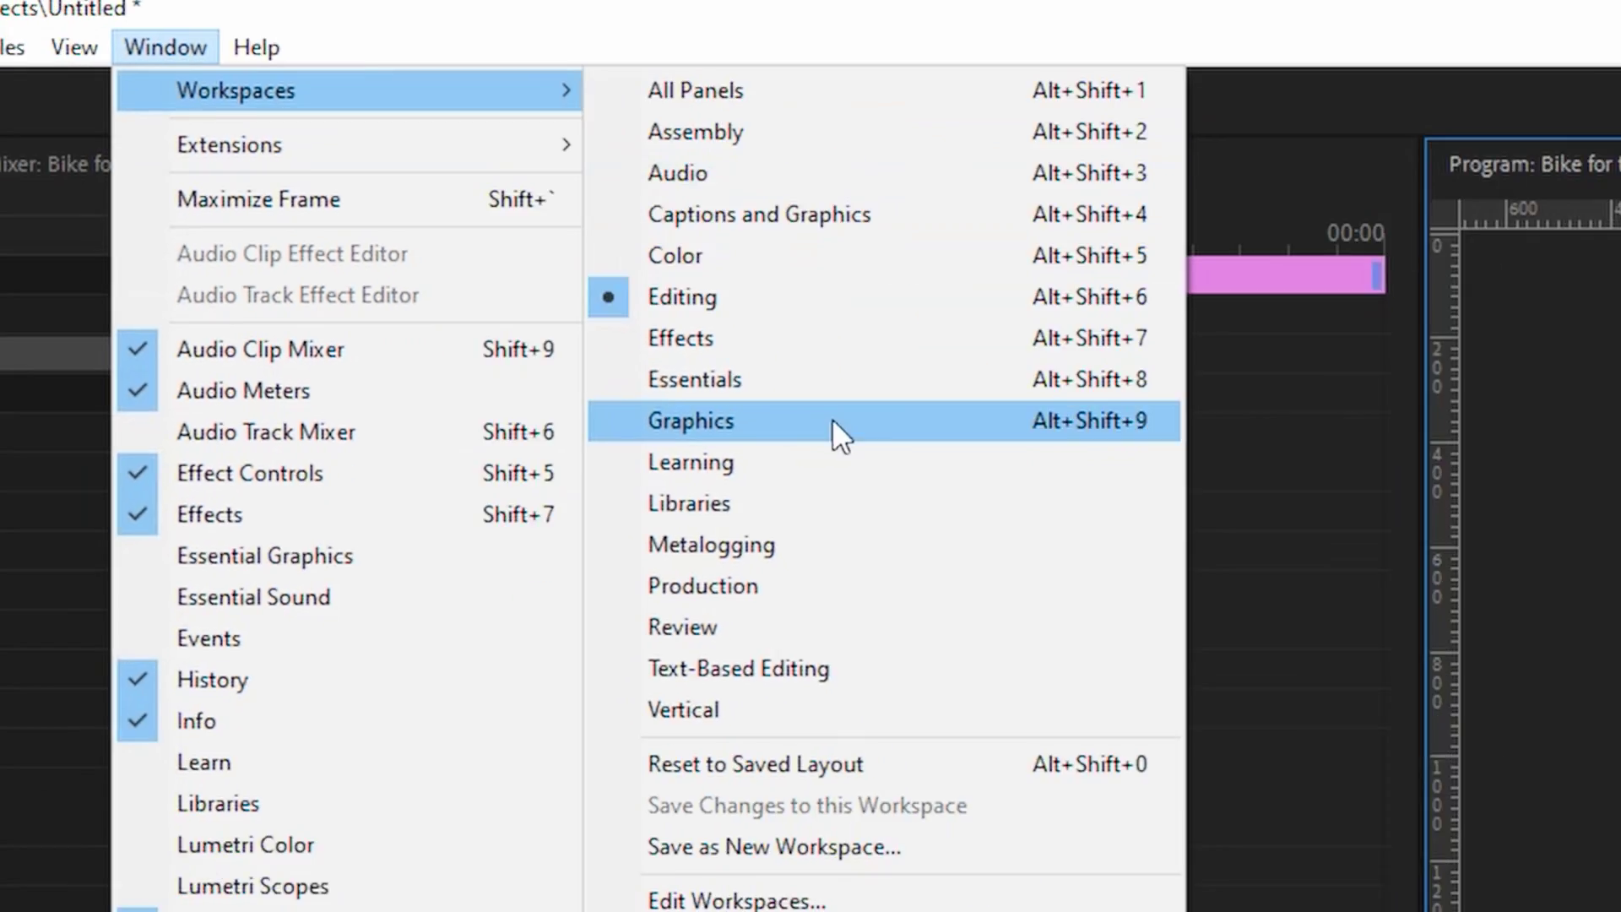
left_click(1055, 591)
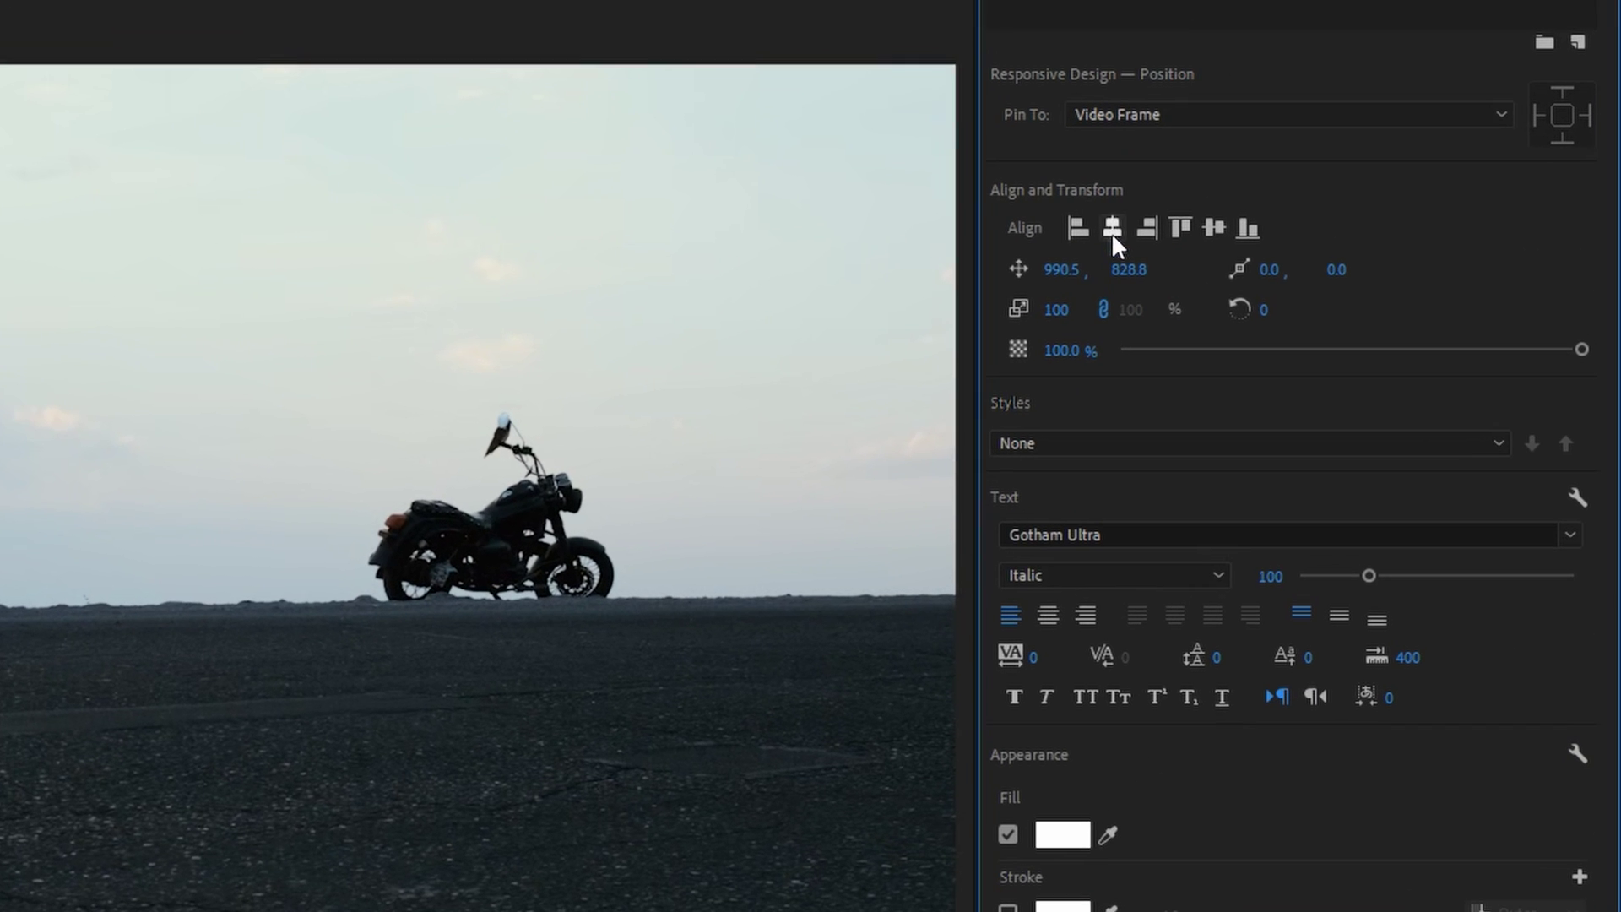
- Align the BIKER title in the frame, scale it to 470 and centre-align its text
left_click(1071, 233)
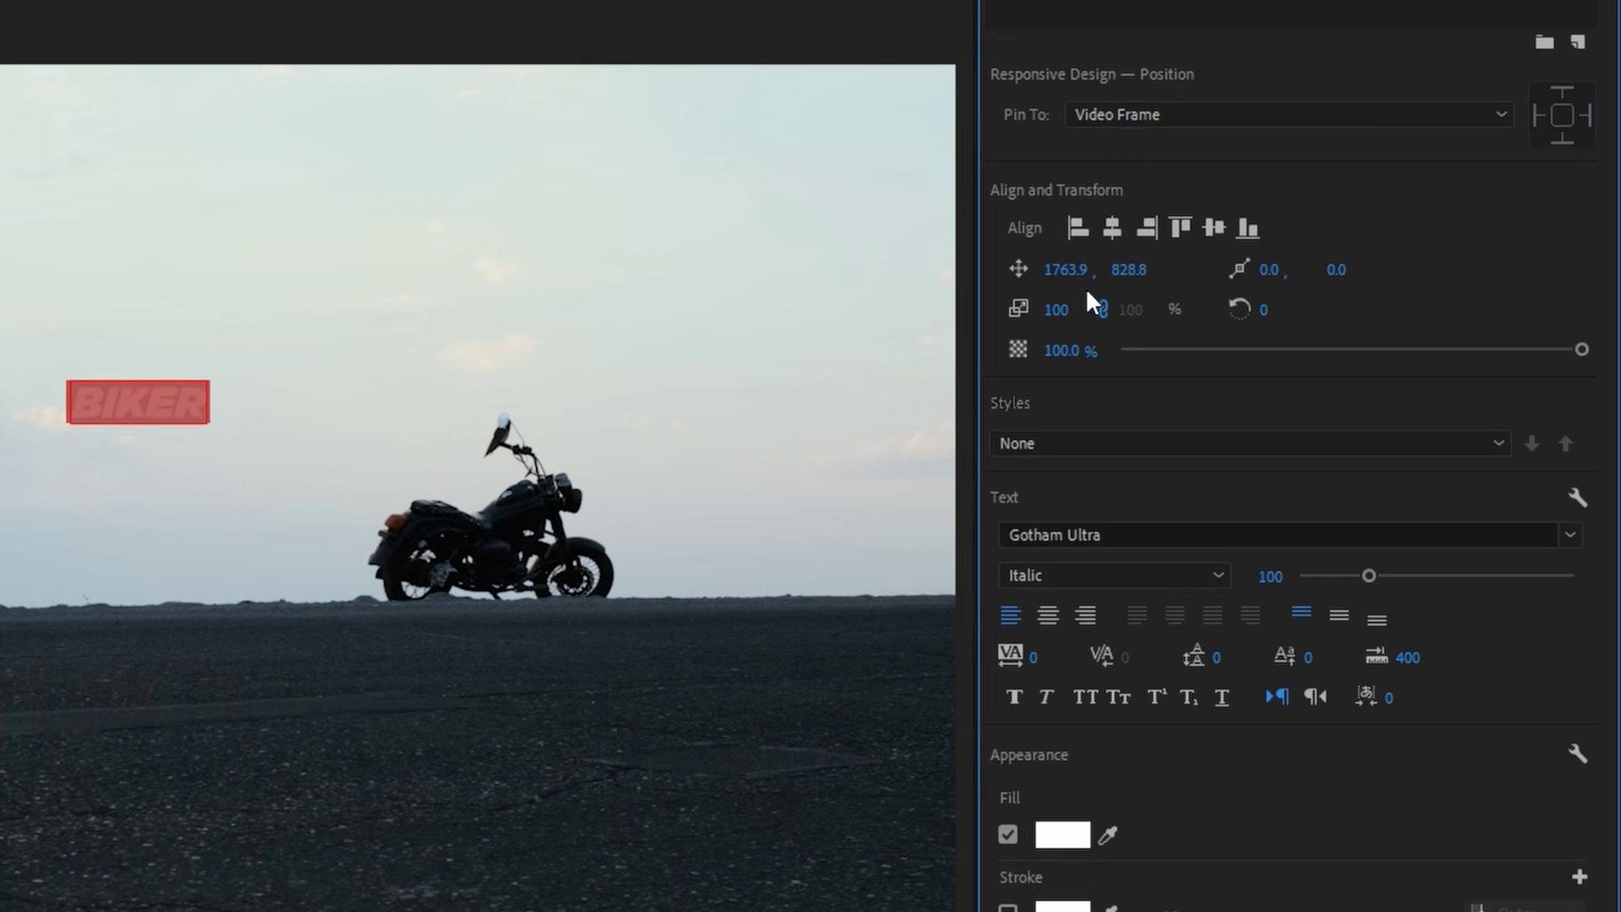
left_click_drag(1058, 312, 1360, 313)
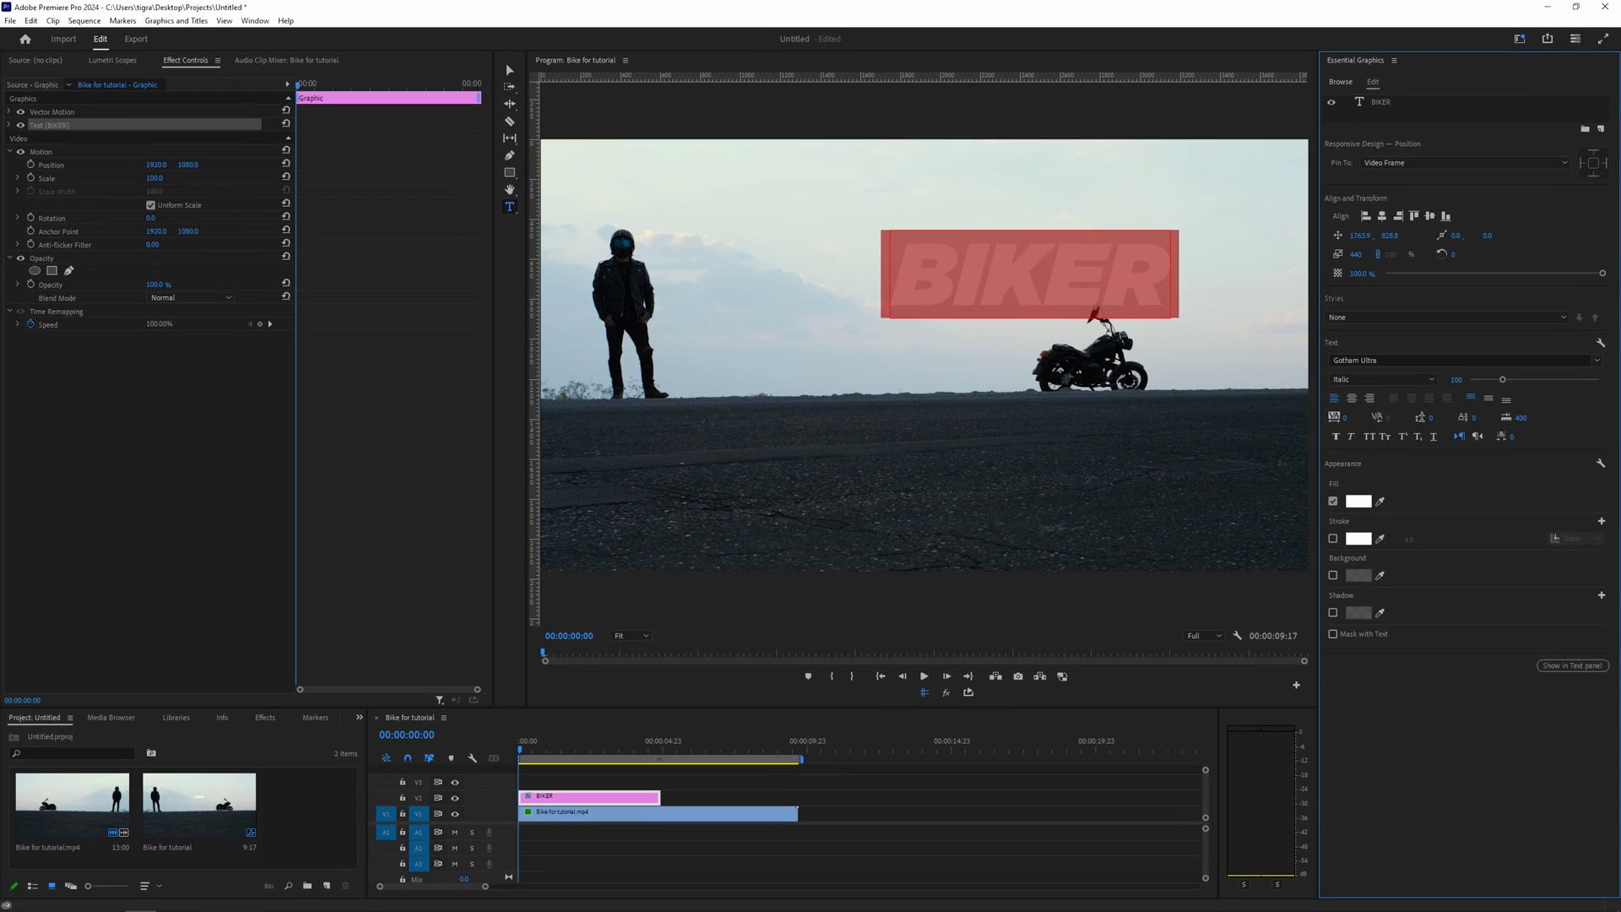
left_click_drag(1357, 254, 1381, 254)
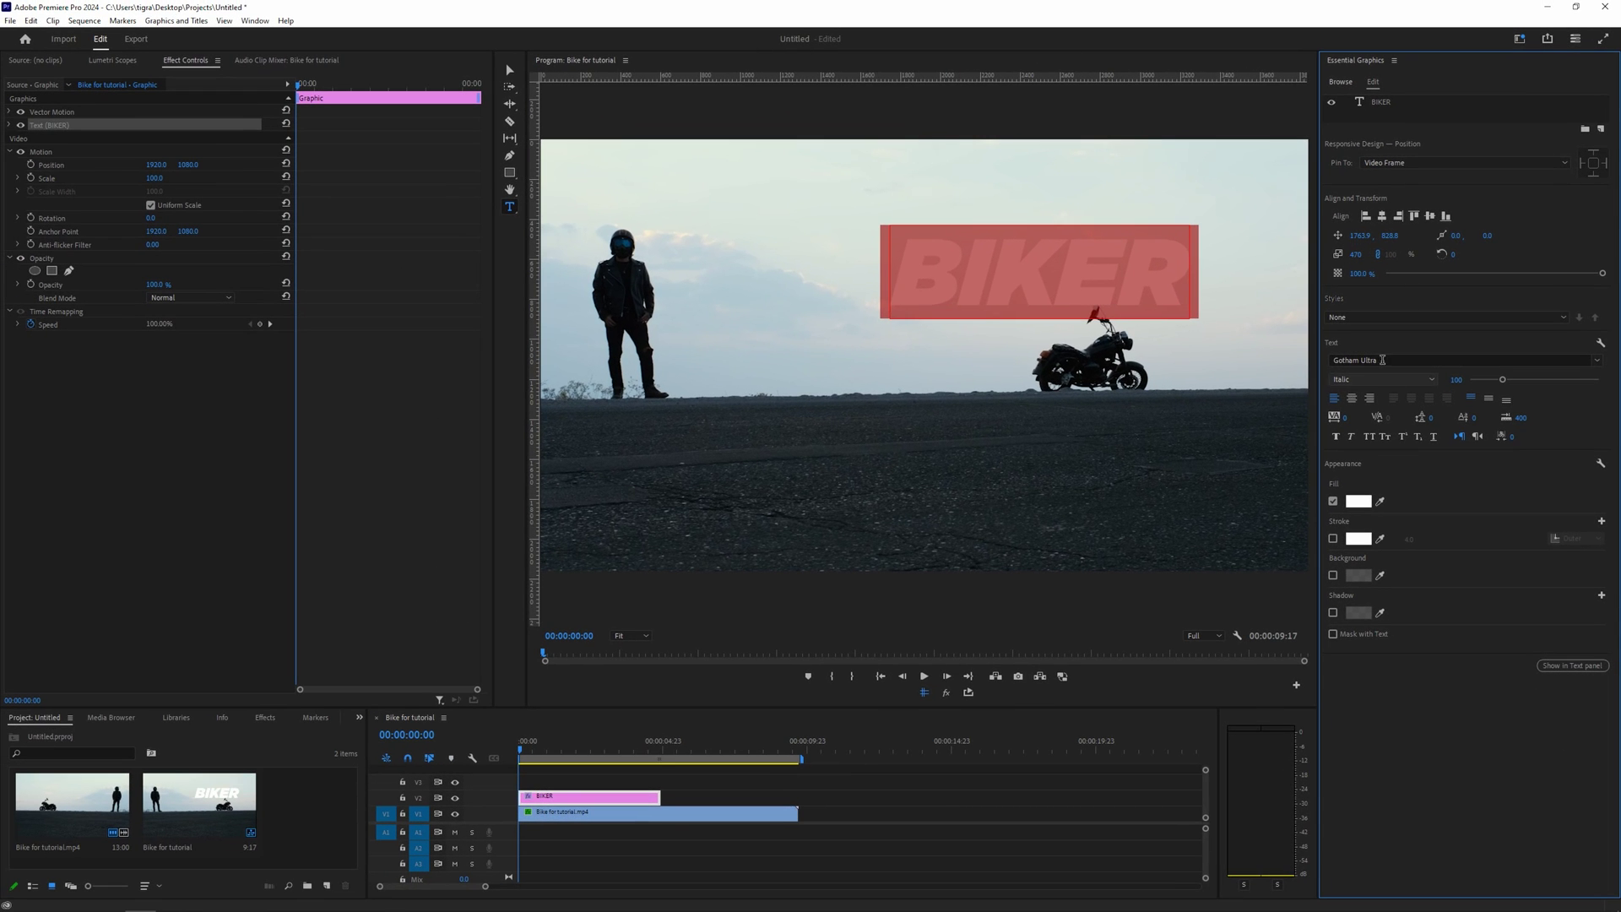
left_click(1353, 398)
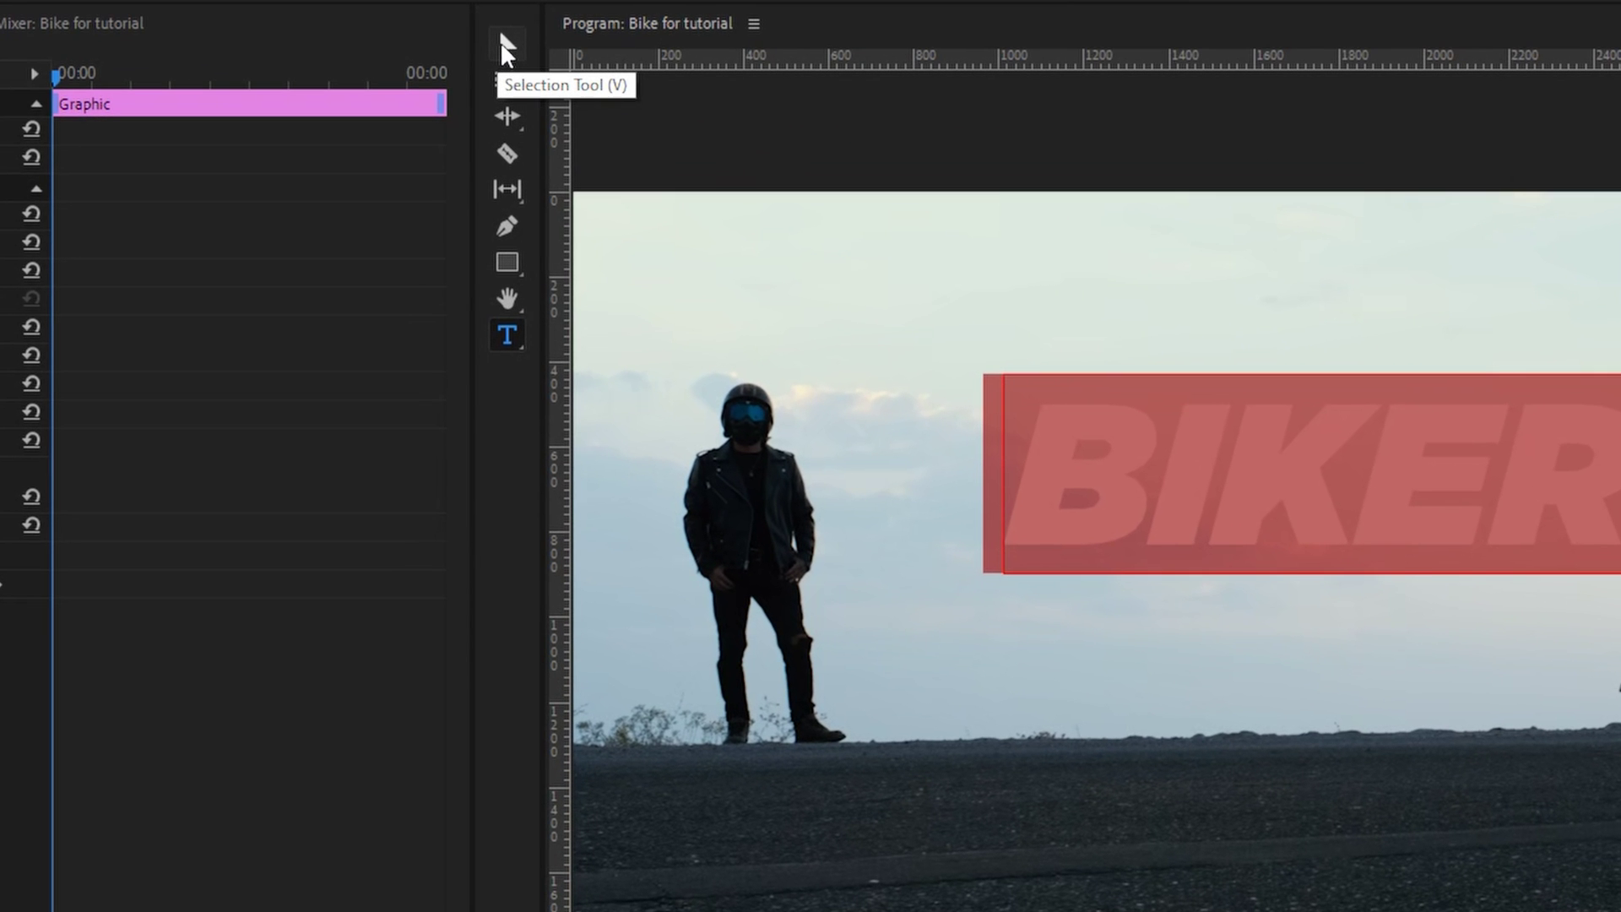
left_click(503, 44)
- Move BIKER down-left between the man and the bike, preview it, and return to the start
left_click_drag(1249, 493, 1133, 554)
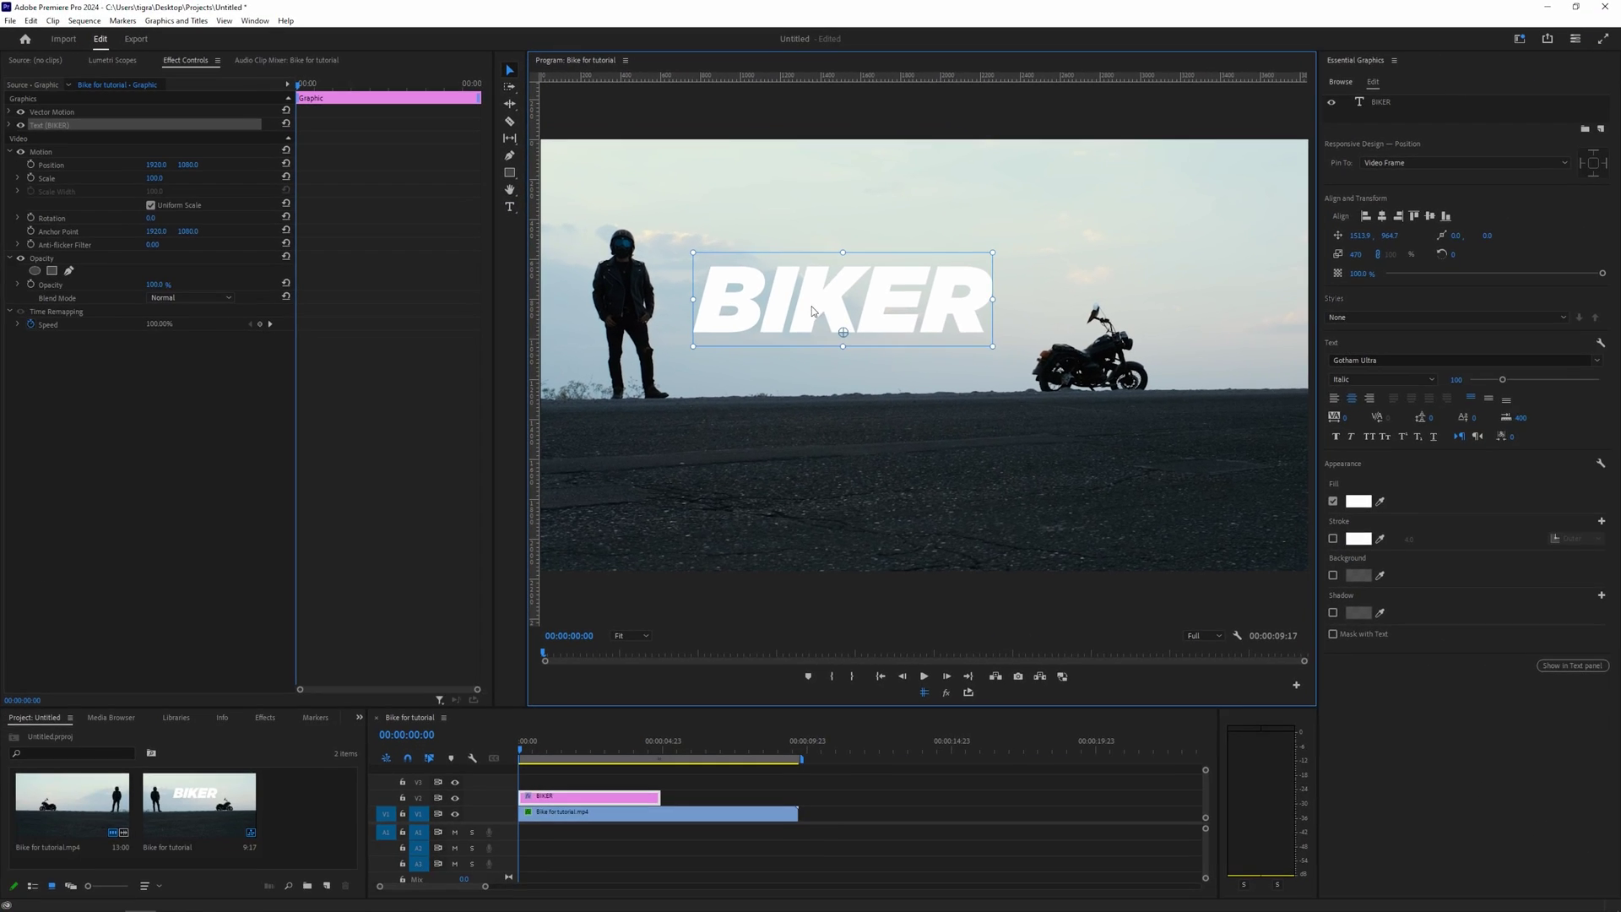
left_click(763, 439)
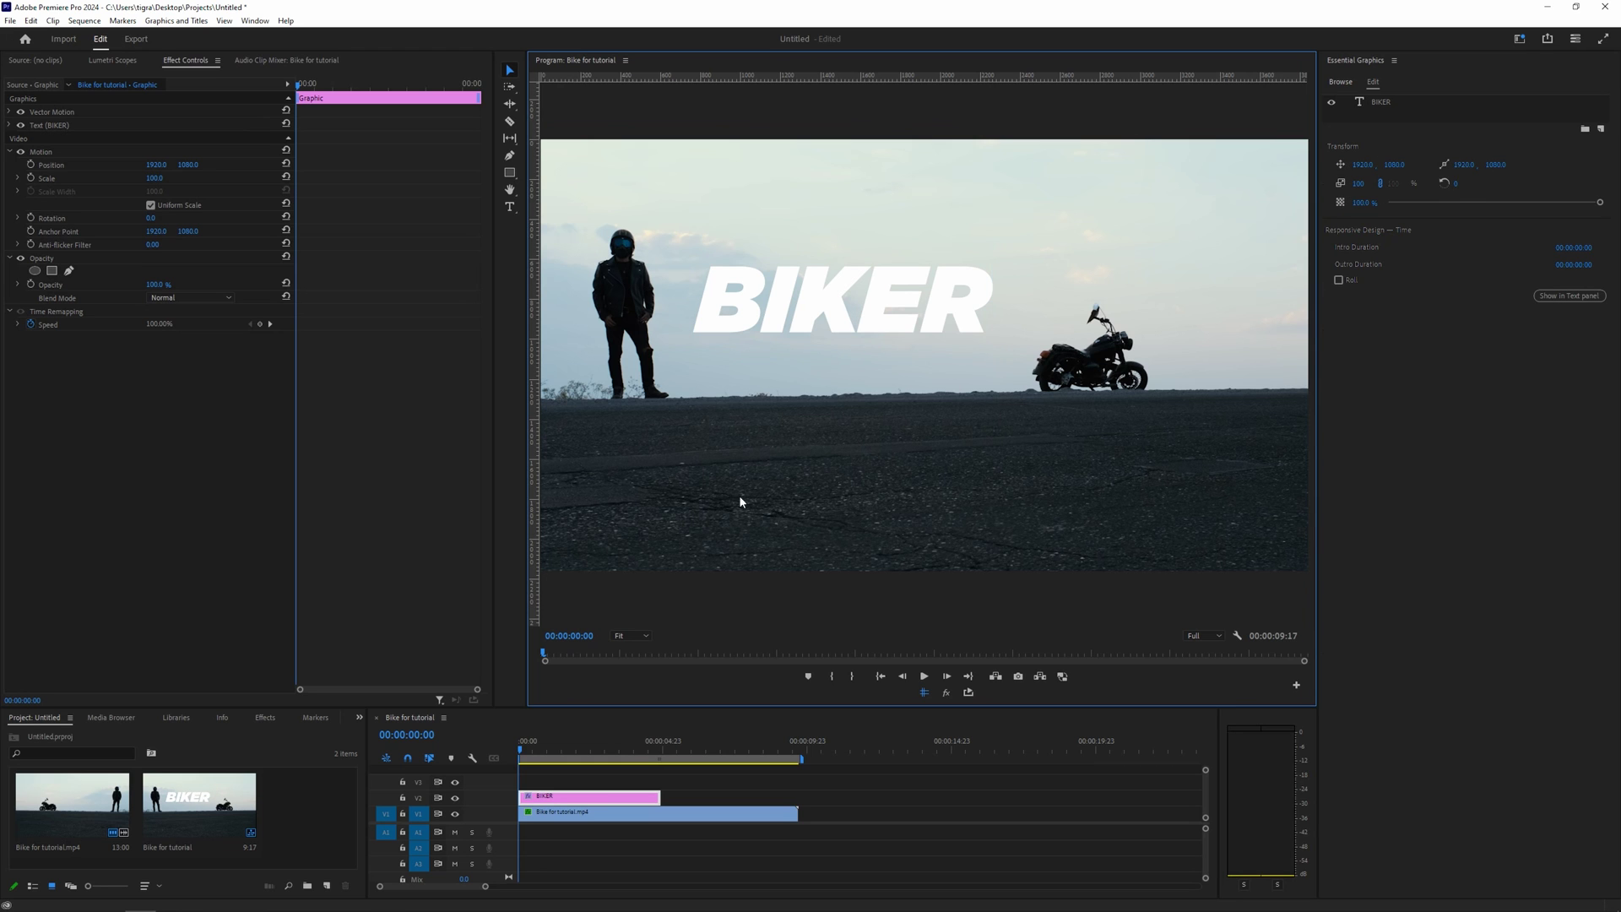
key("space")
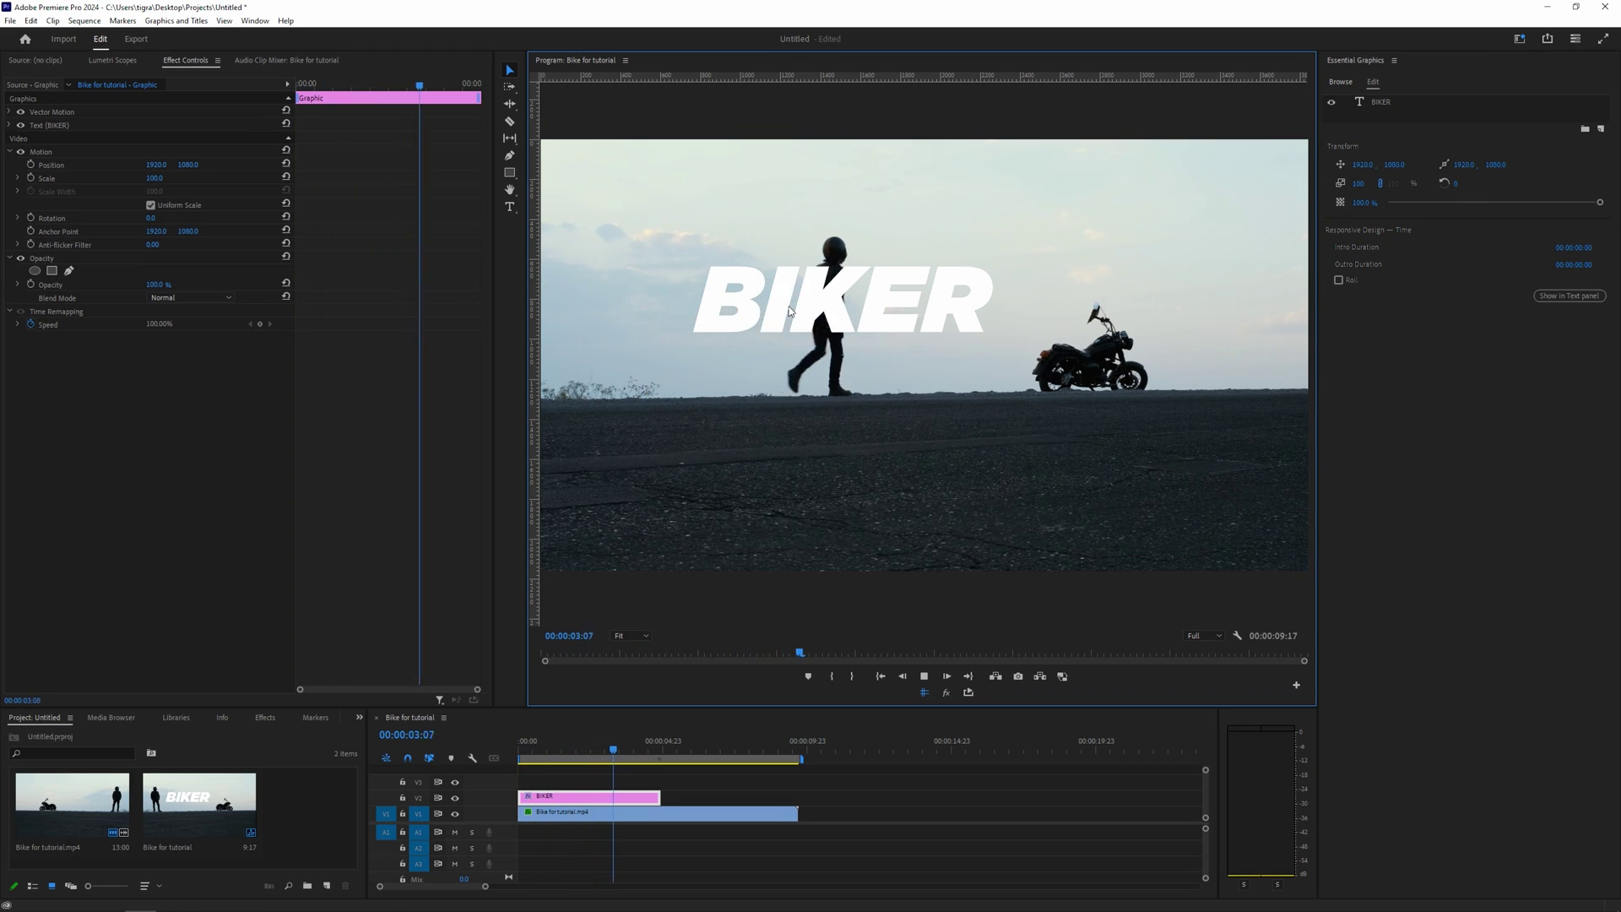
key("space")
left_click_drag(584, 743, 516, 743)
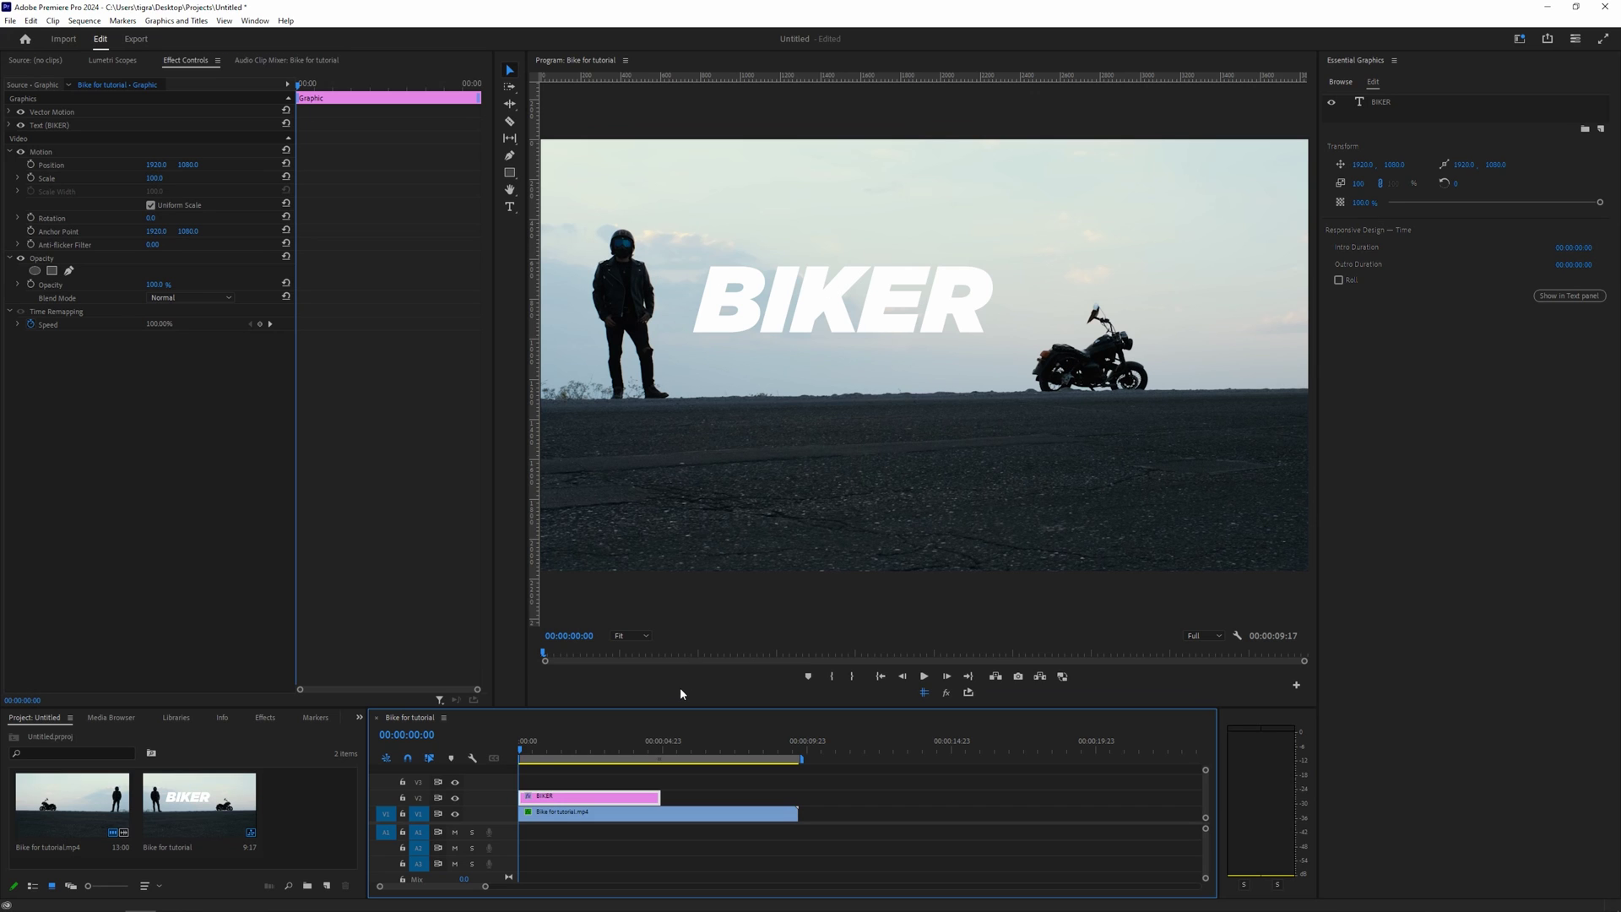
- Select and expand the BIKER text layer and choose the free-draw bezier mask tool
left_click(59, 125)
left_click(9, 125)
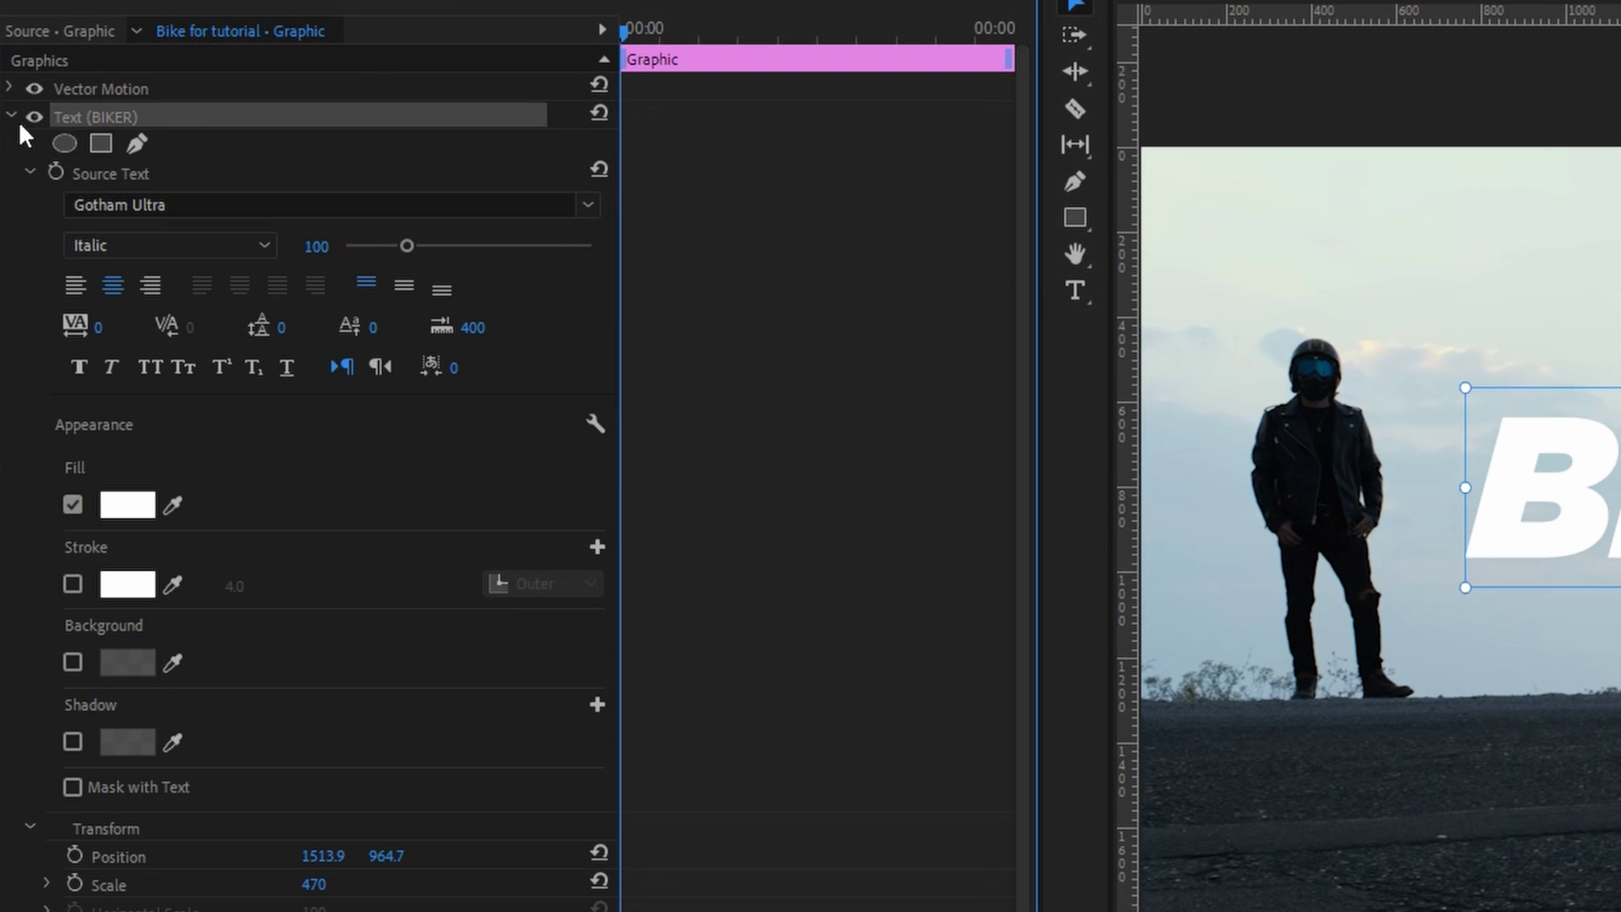
left_click(139, 149)
left_click(1311, 376)
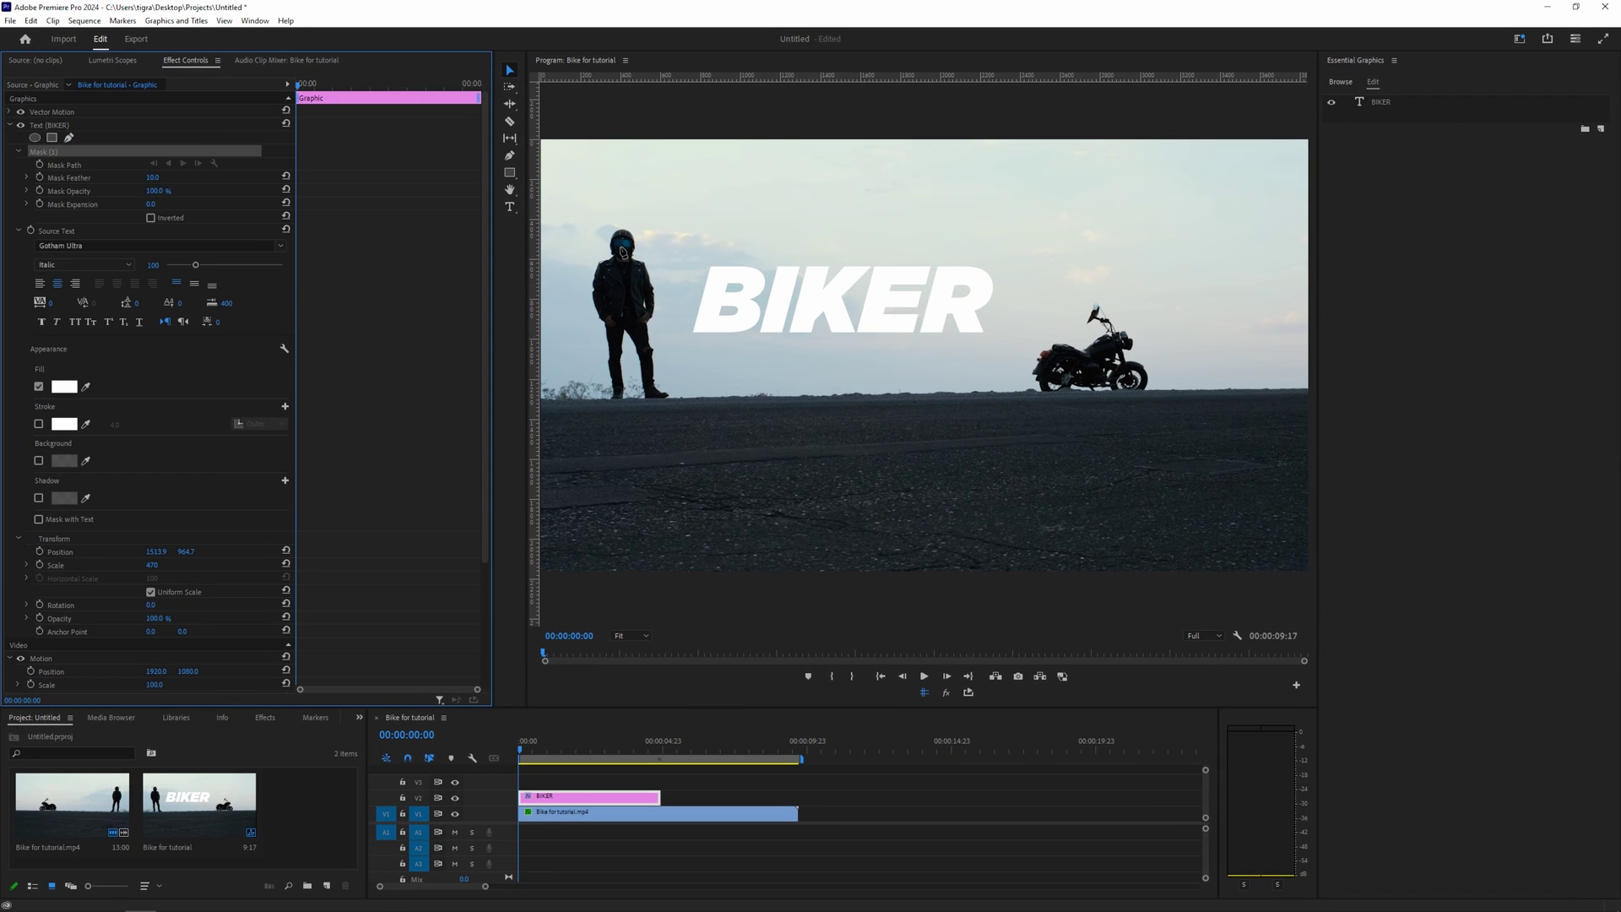
- Draw a closed mask around the title with its left edge along the man's side, then invert it
left_click(707, 239)
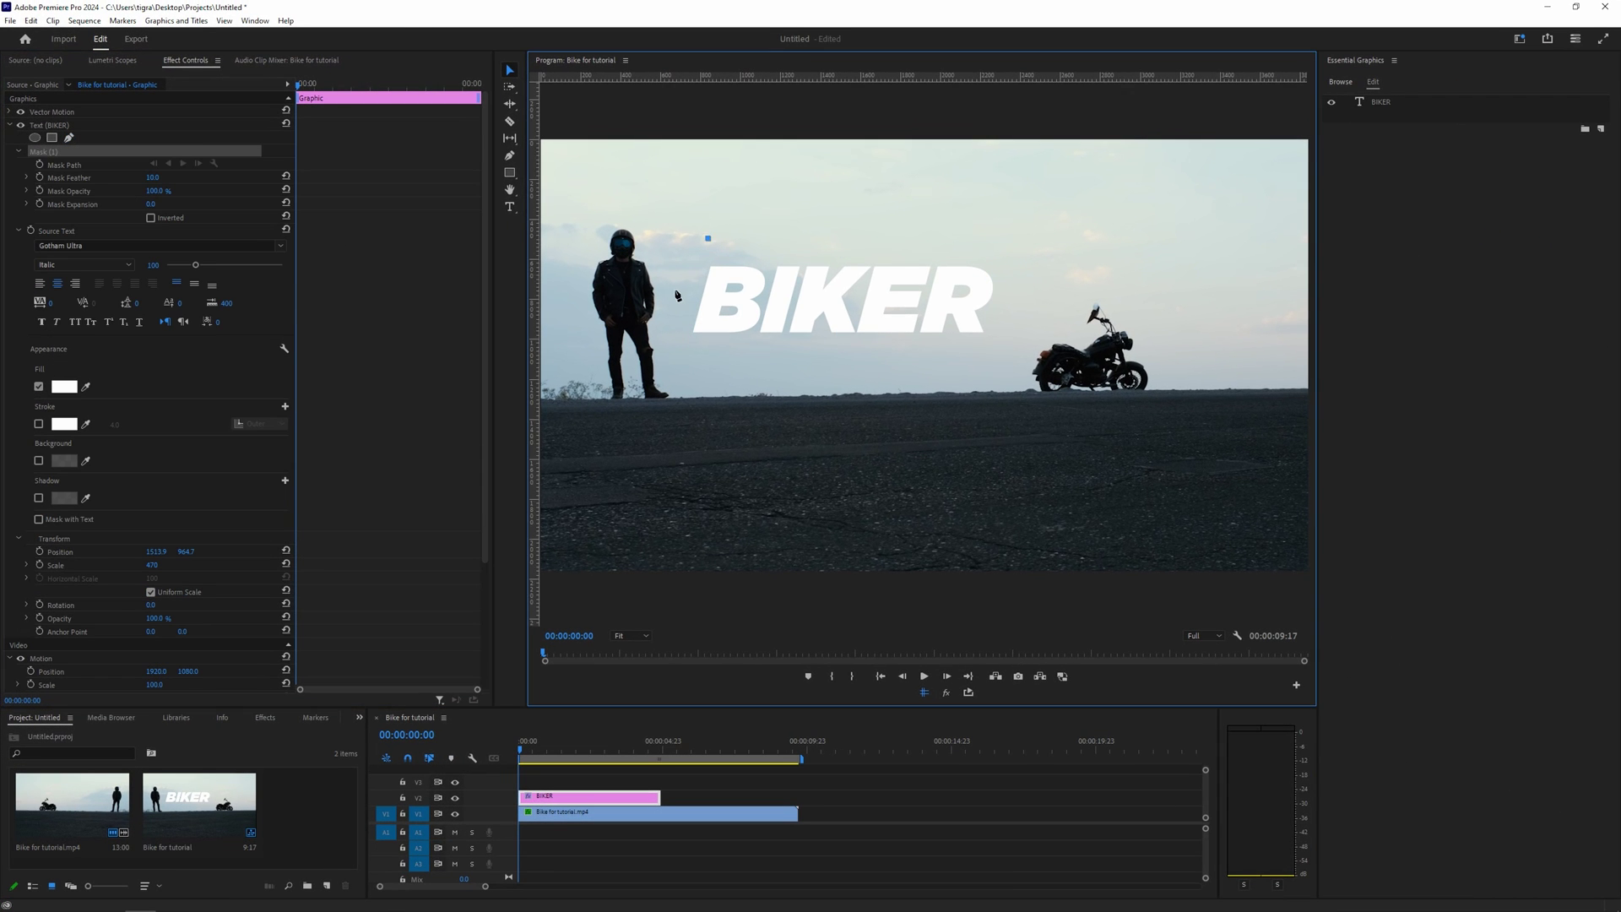
left_click(694, 259)
left_click(684, 279)
left_click(684, 300)
left_click(683, 328)
left_click(690, 344)
left_click(694, 364)
left_click(1011, 350)
left_click(1024, 249)
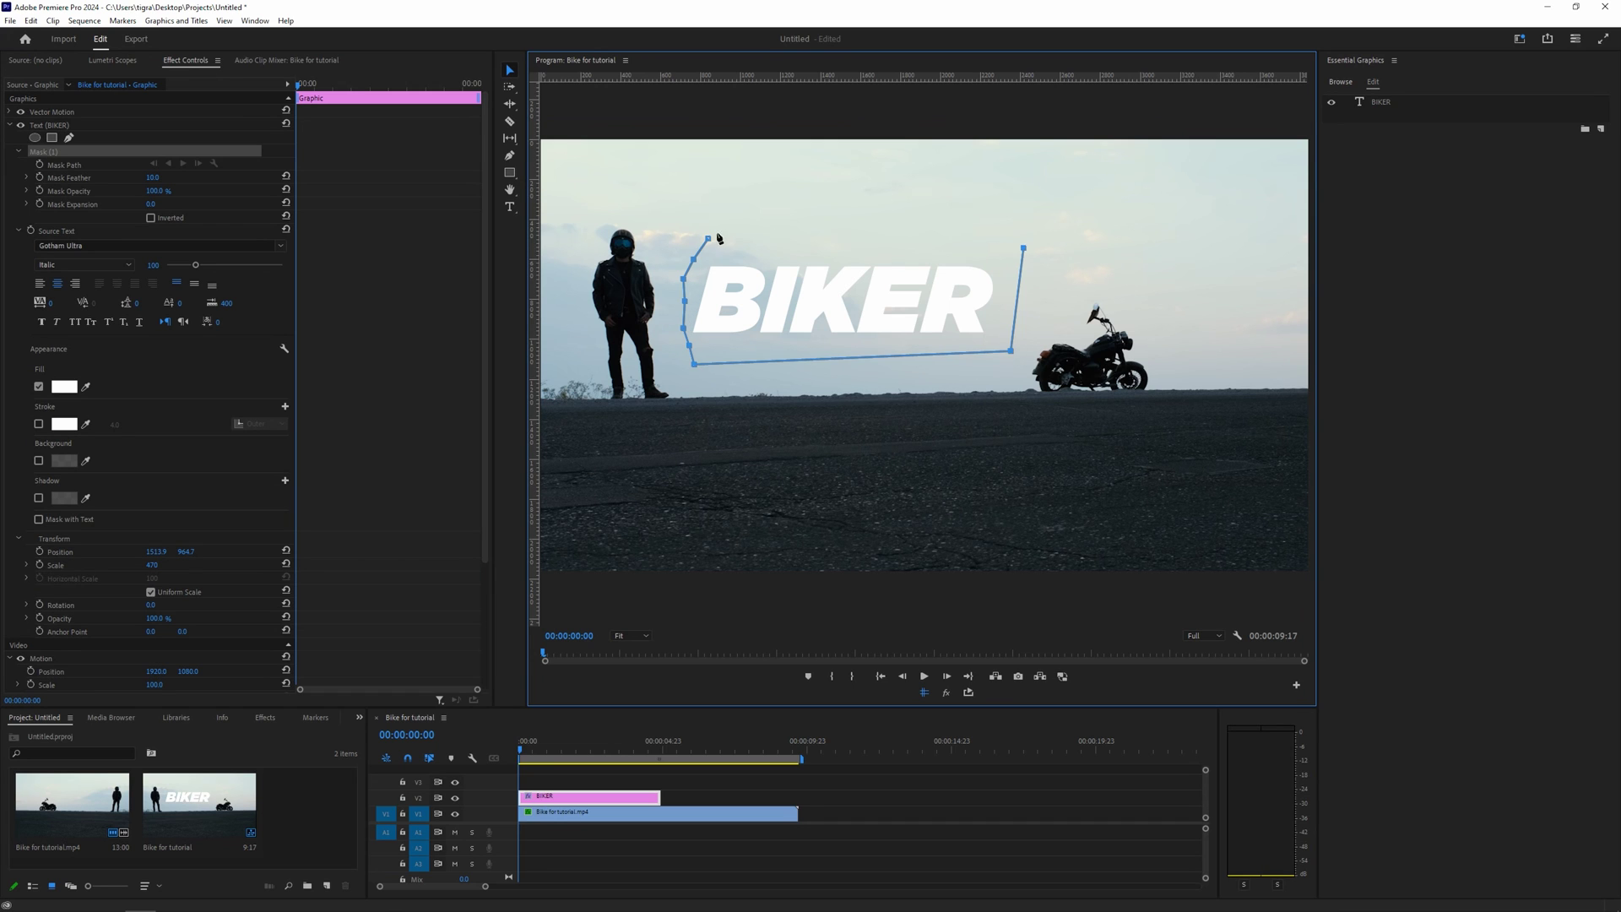
left_click(709, 239)
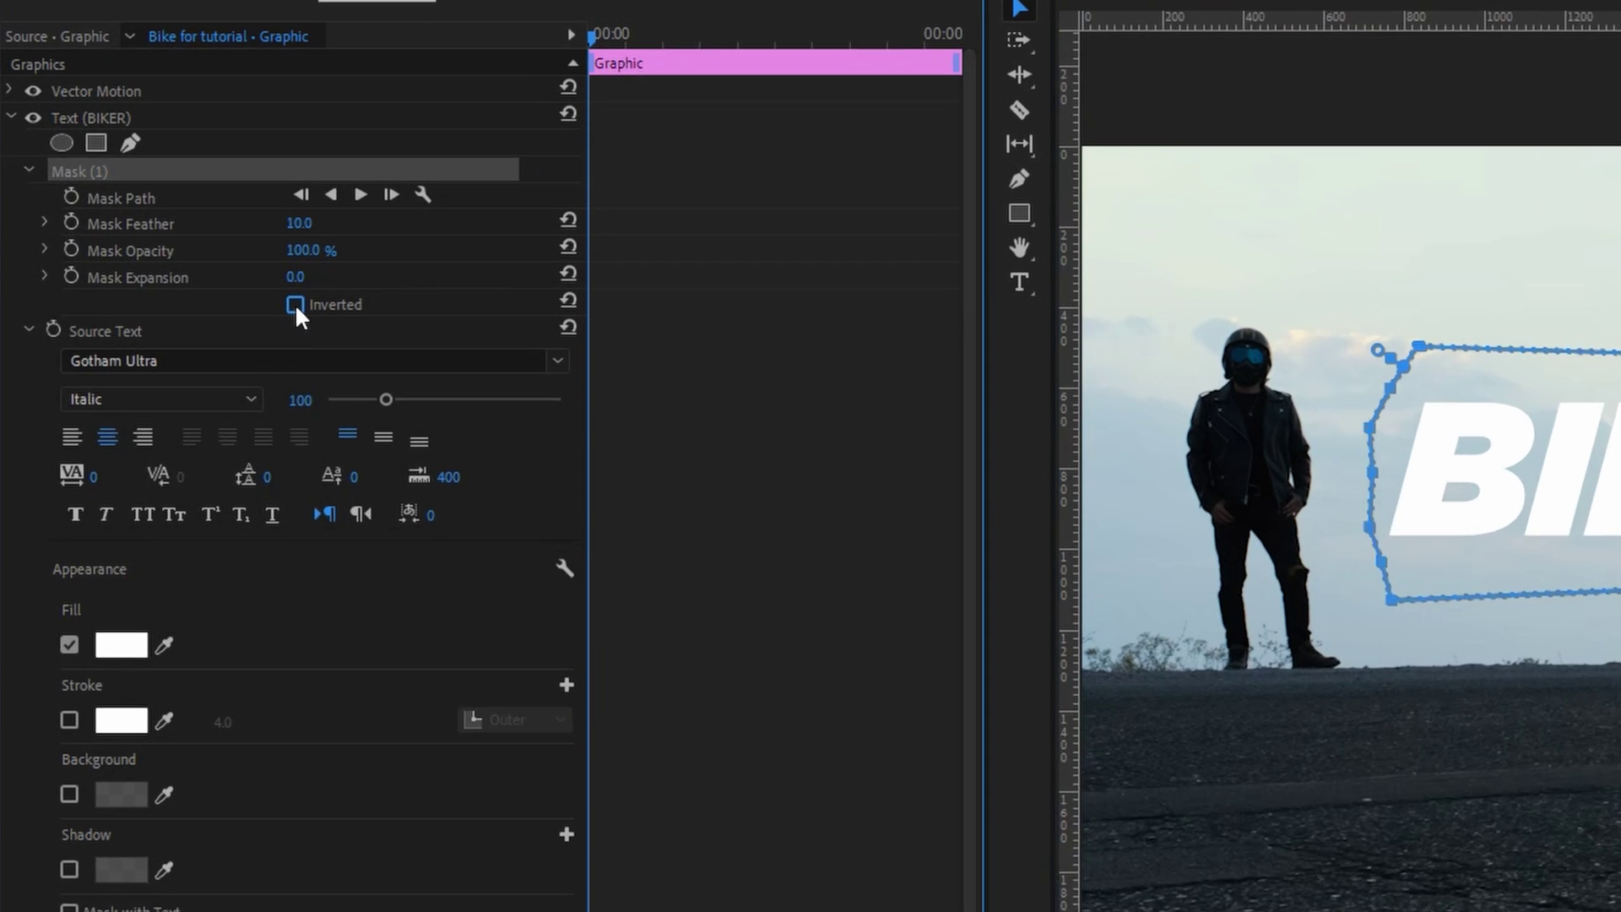
left_click(150, 218)
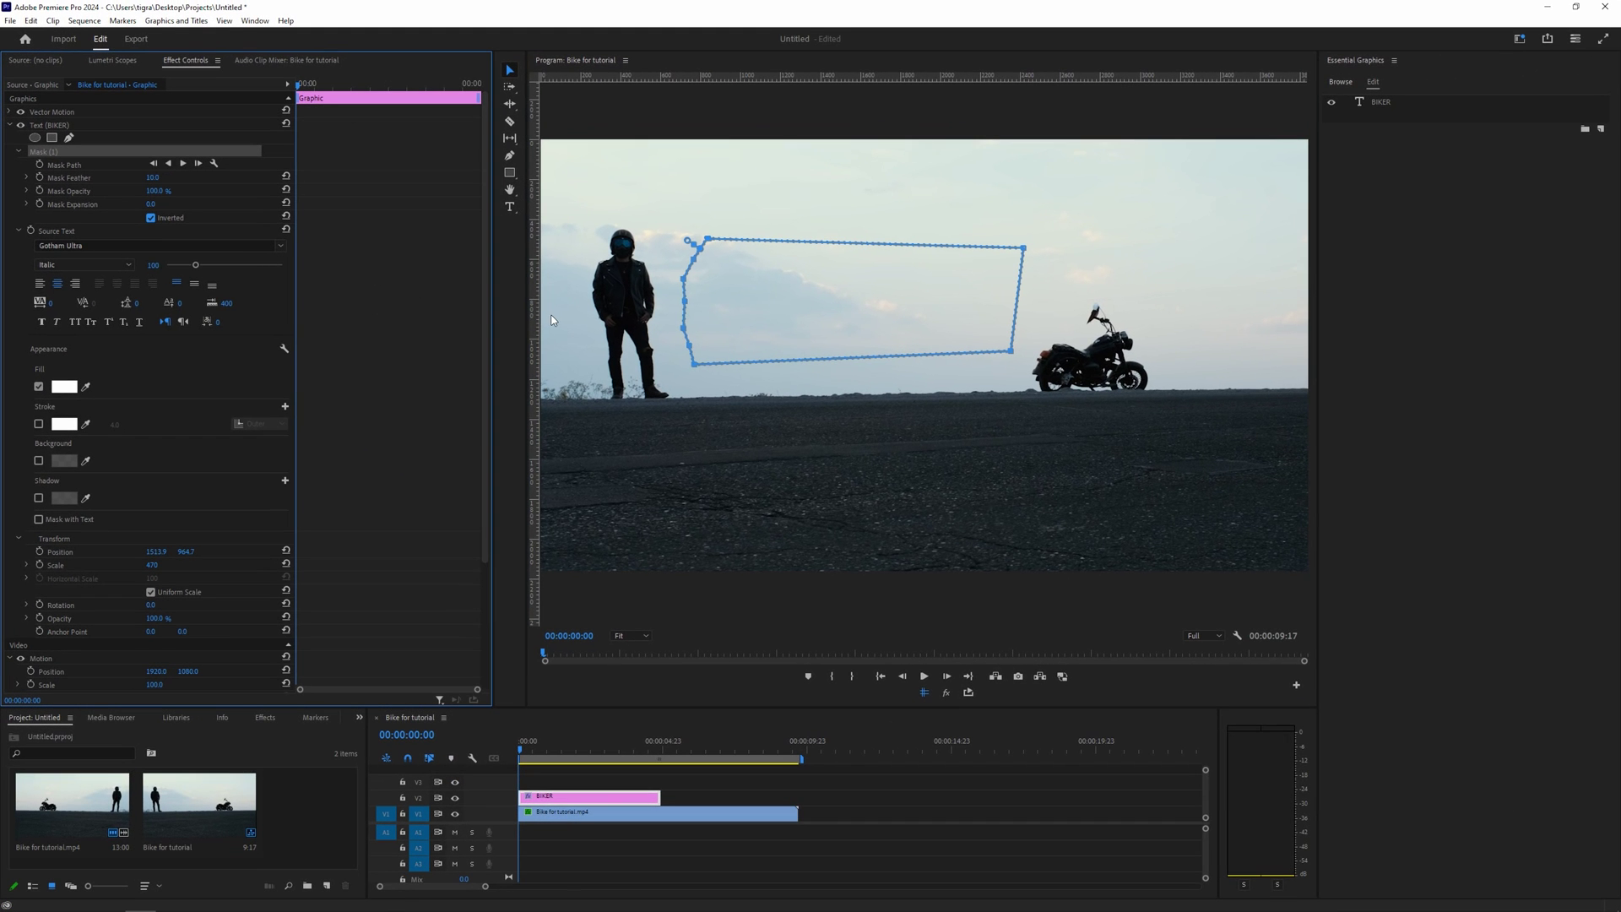
- Set a Mask Path keyframe at 00:00:00:00, then move the playhead forward and select the mask
left_click(40, 165)
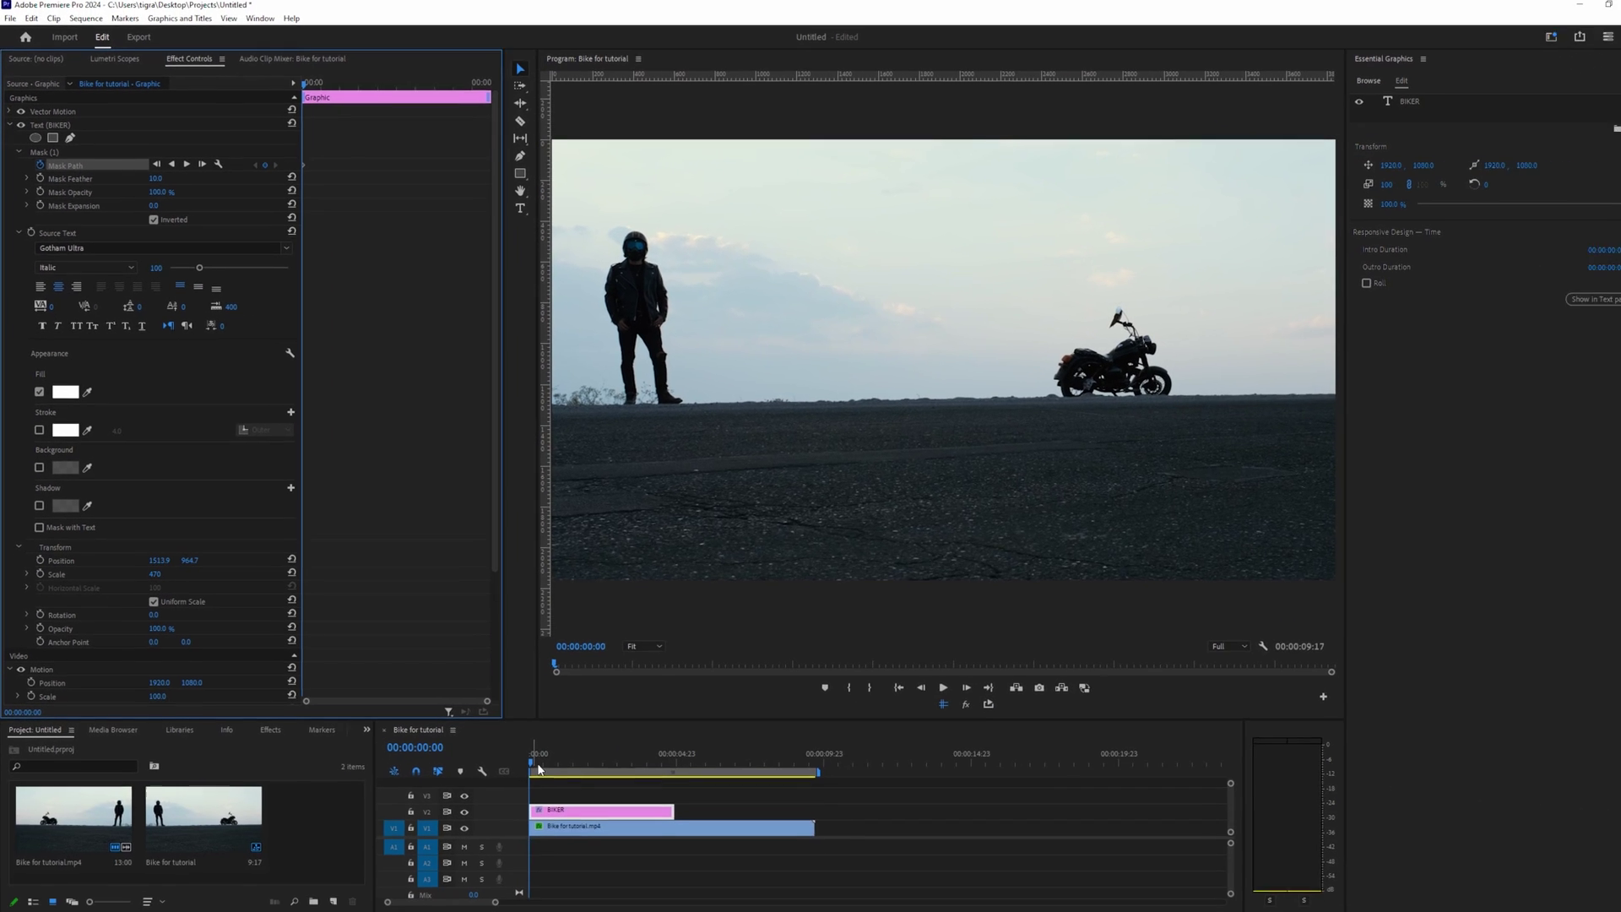
left_click_drag(524, 751, 569, 750)
left_click(99, 165)
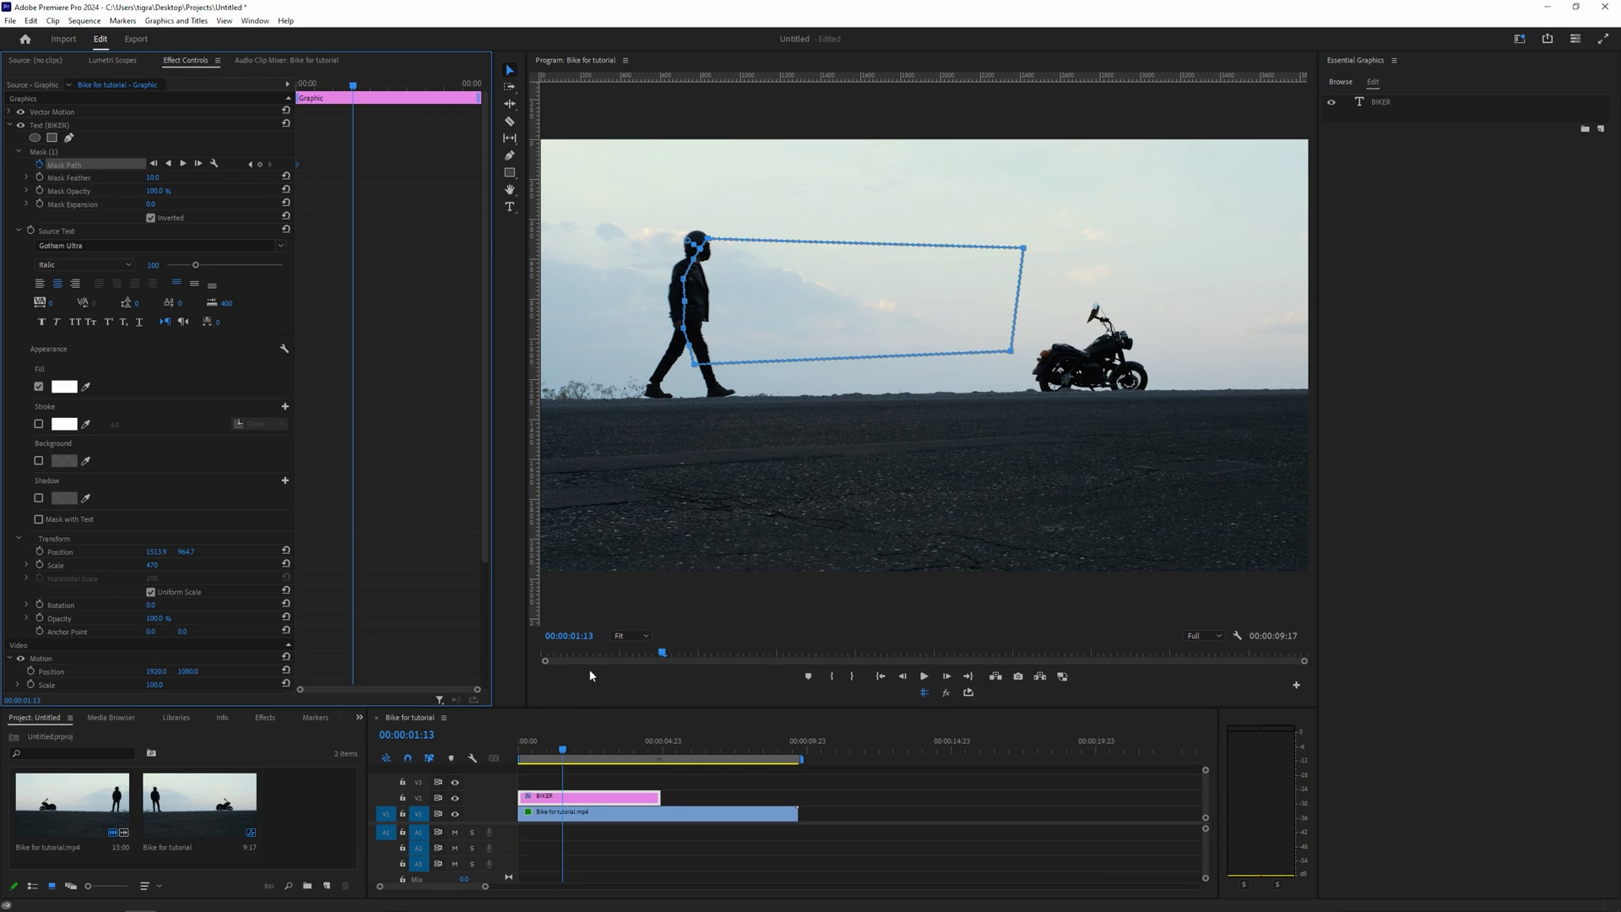
- At 1:18, drag the mask's left-edge points and corners onto the walking man's side
left_click_drag(563, 754, 569, 756)
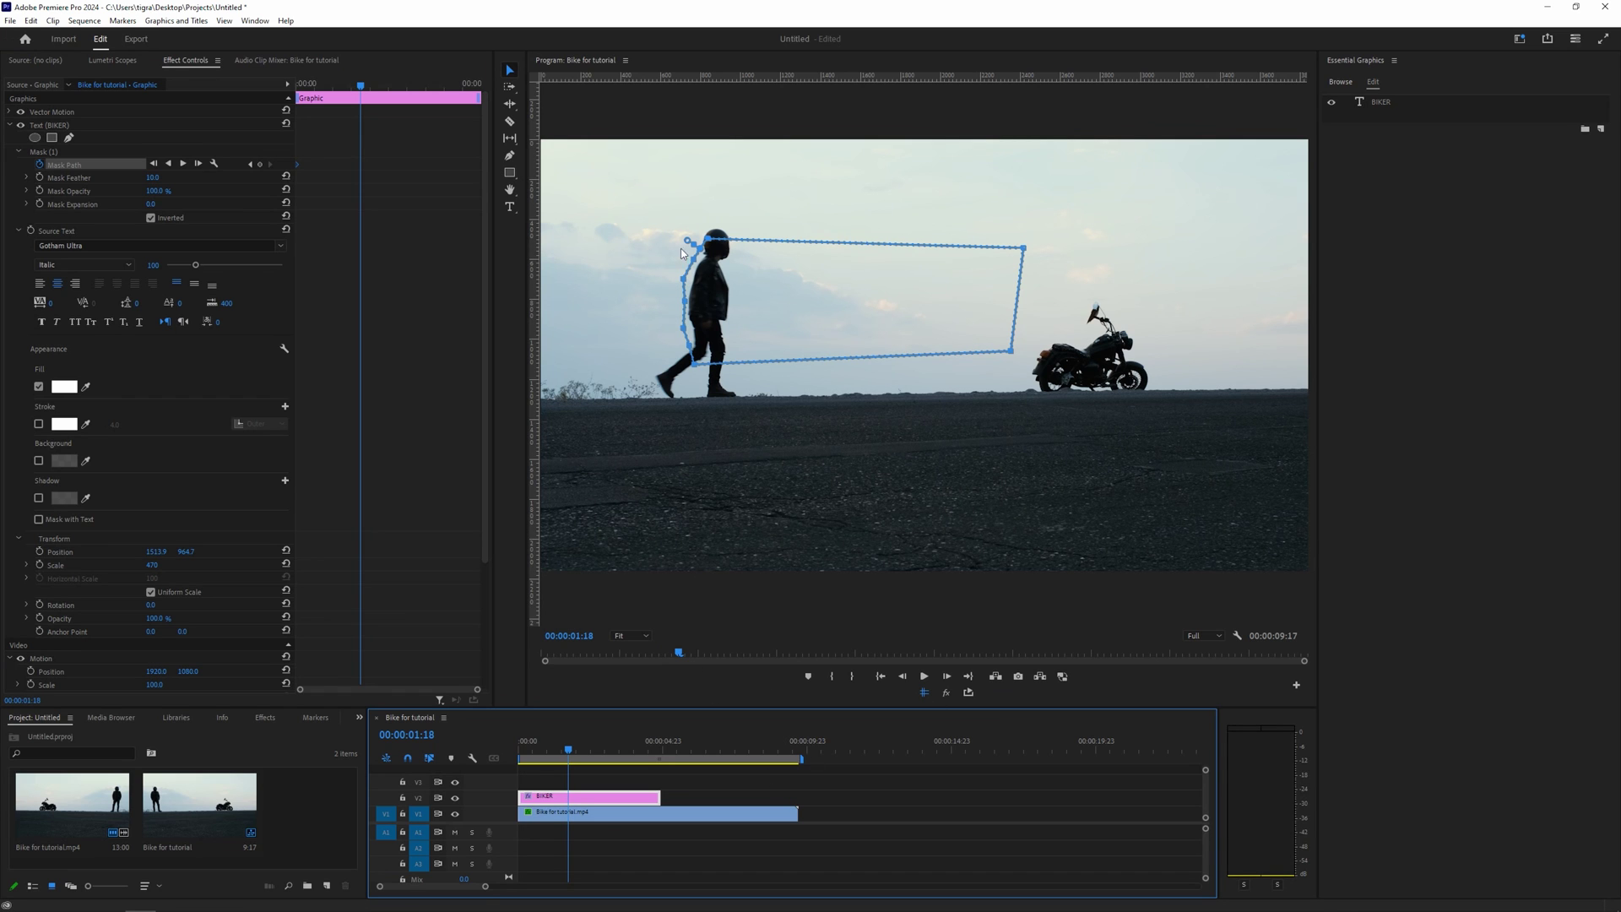
left_click_drag(694, 260, 692, 280)
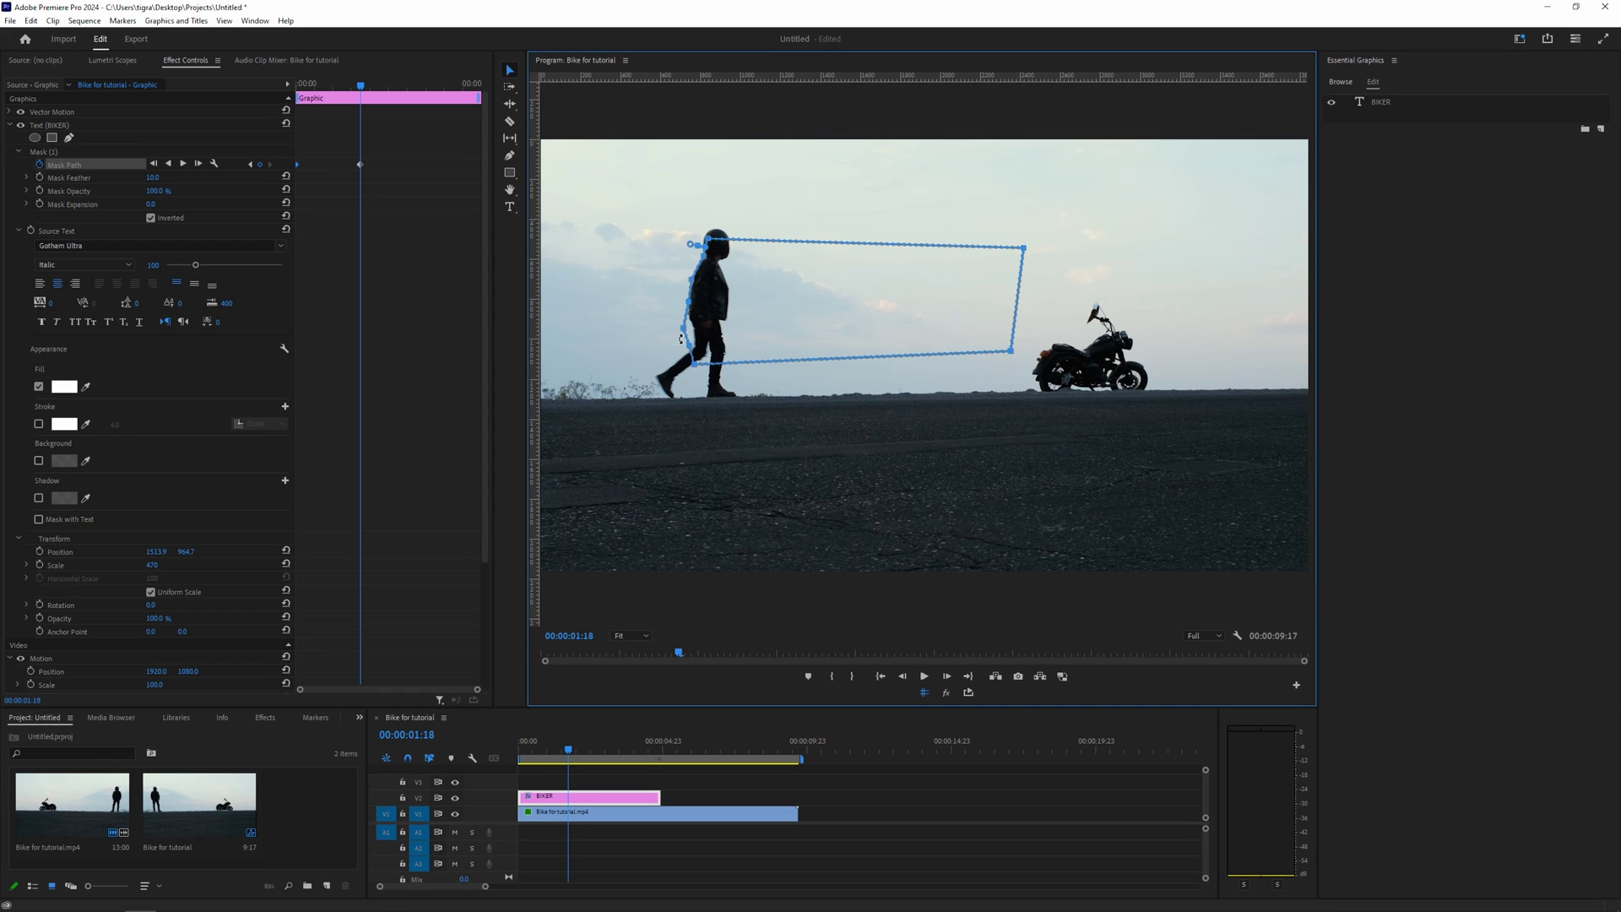
left_click_drag(683, 330, 694, 342)
left_click_drag(711, 244, 708, 240)
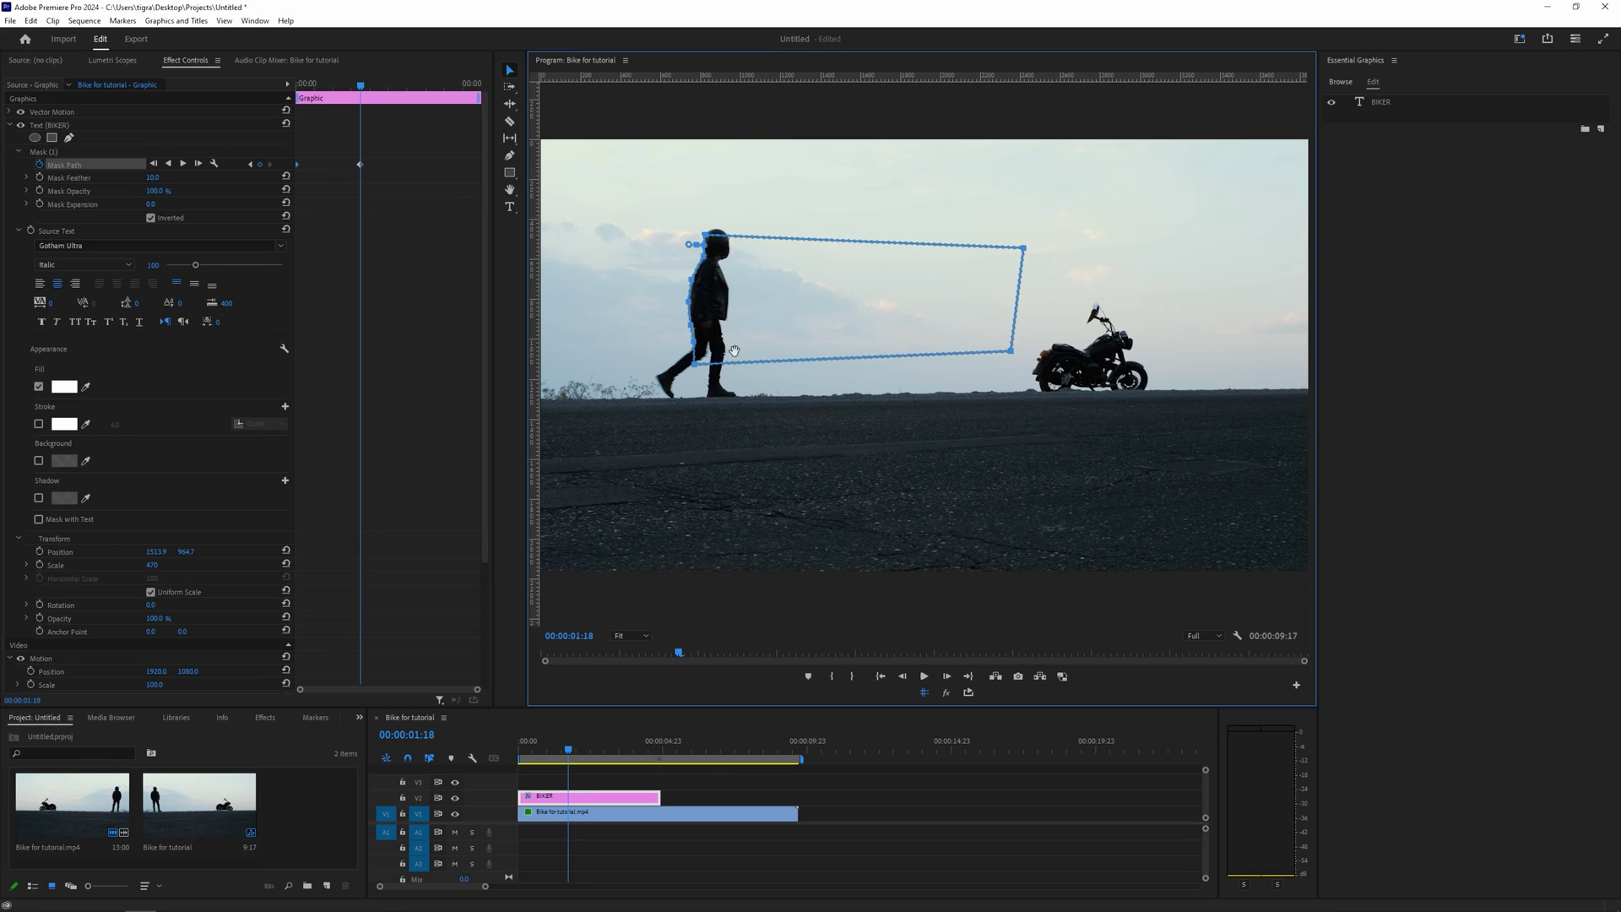
- At 1:23, select the left-edge points and shift them right to hug the man
left_click_drag(570, 750, 577, 752)
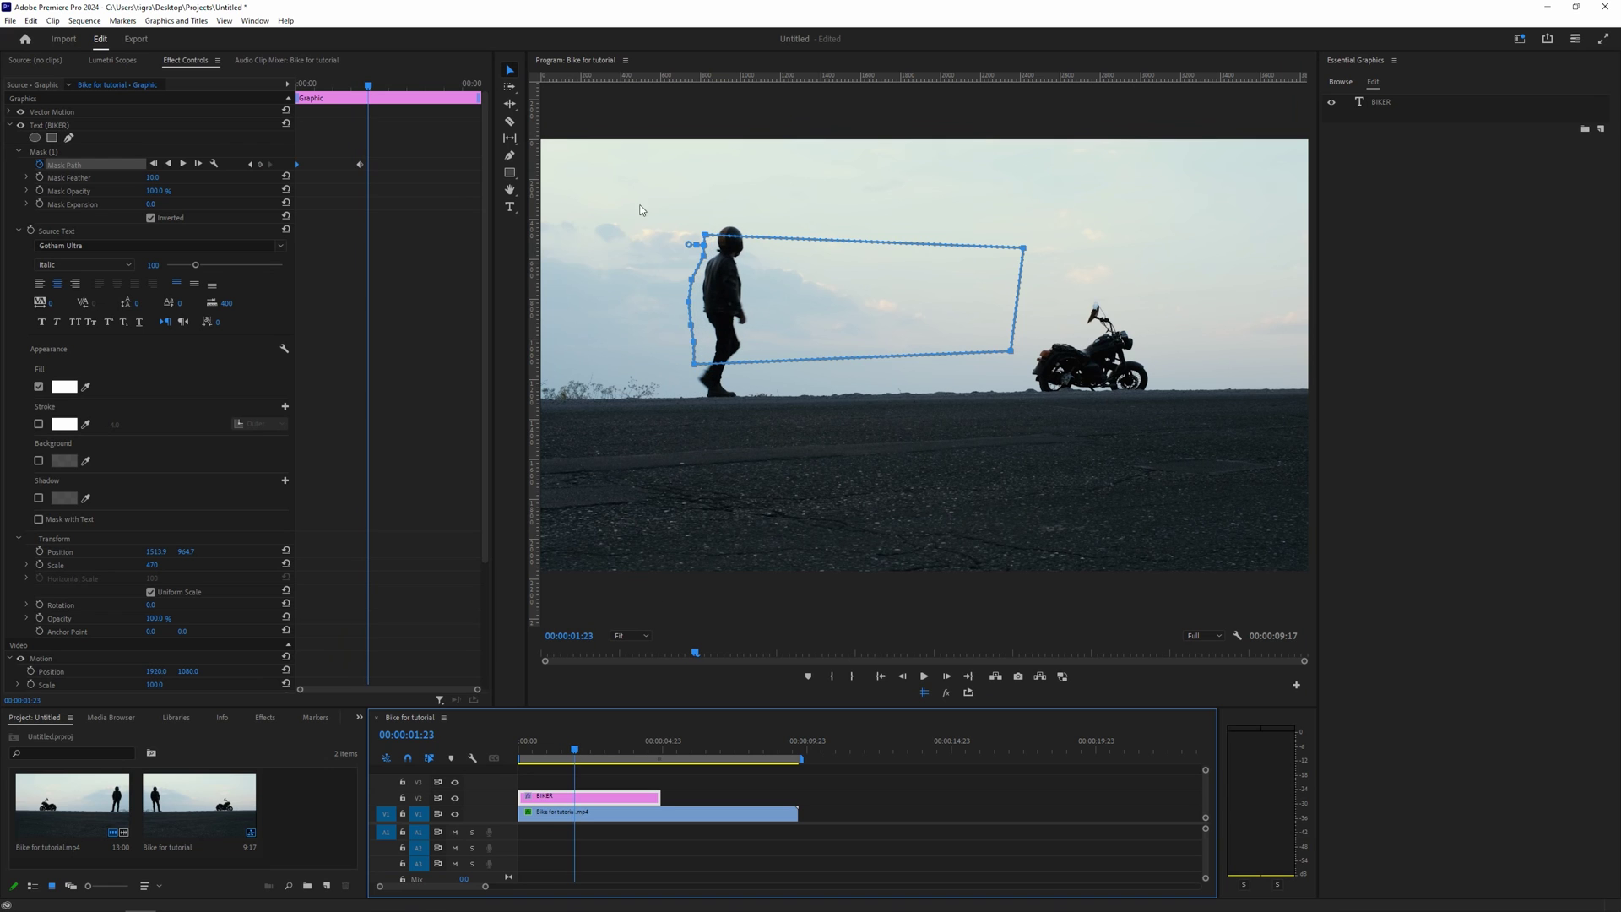
left_click_drag(640, 204, 716, 394)
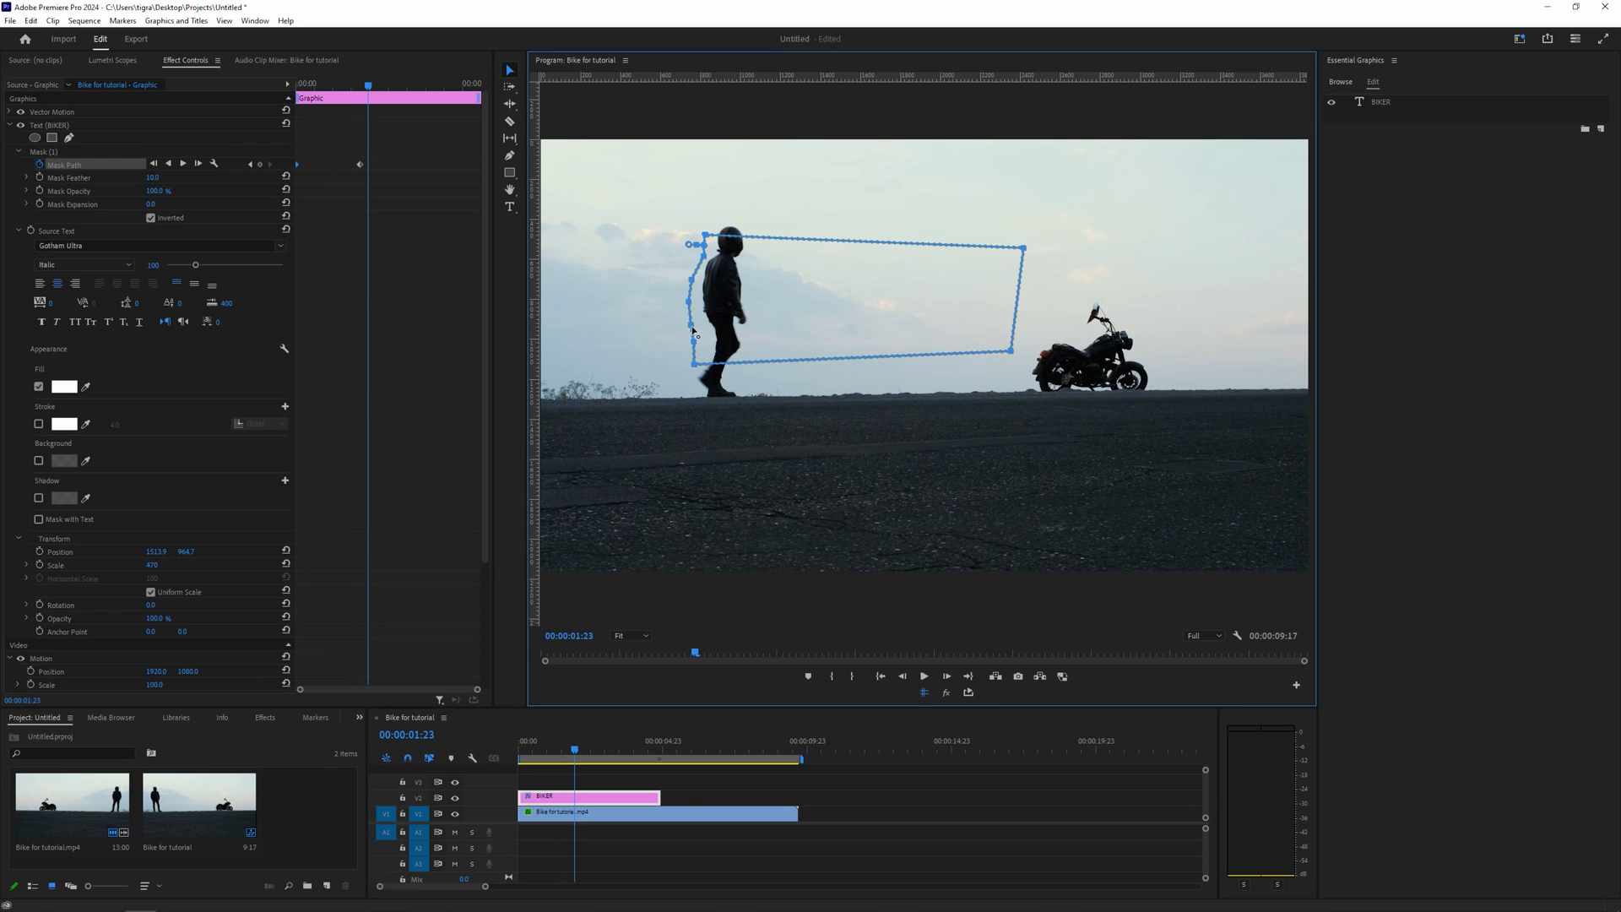
left_click_drag(692, 327, 706, 323)
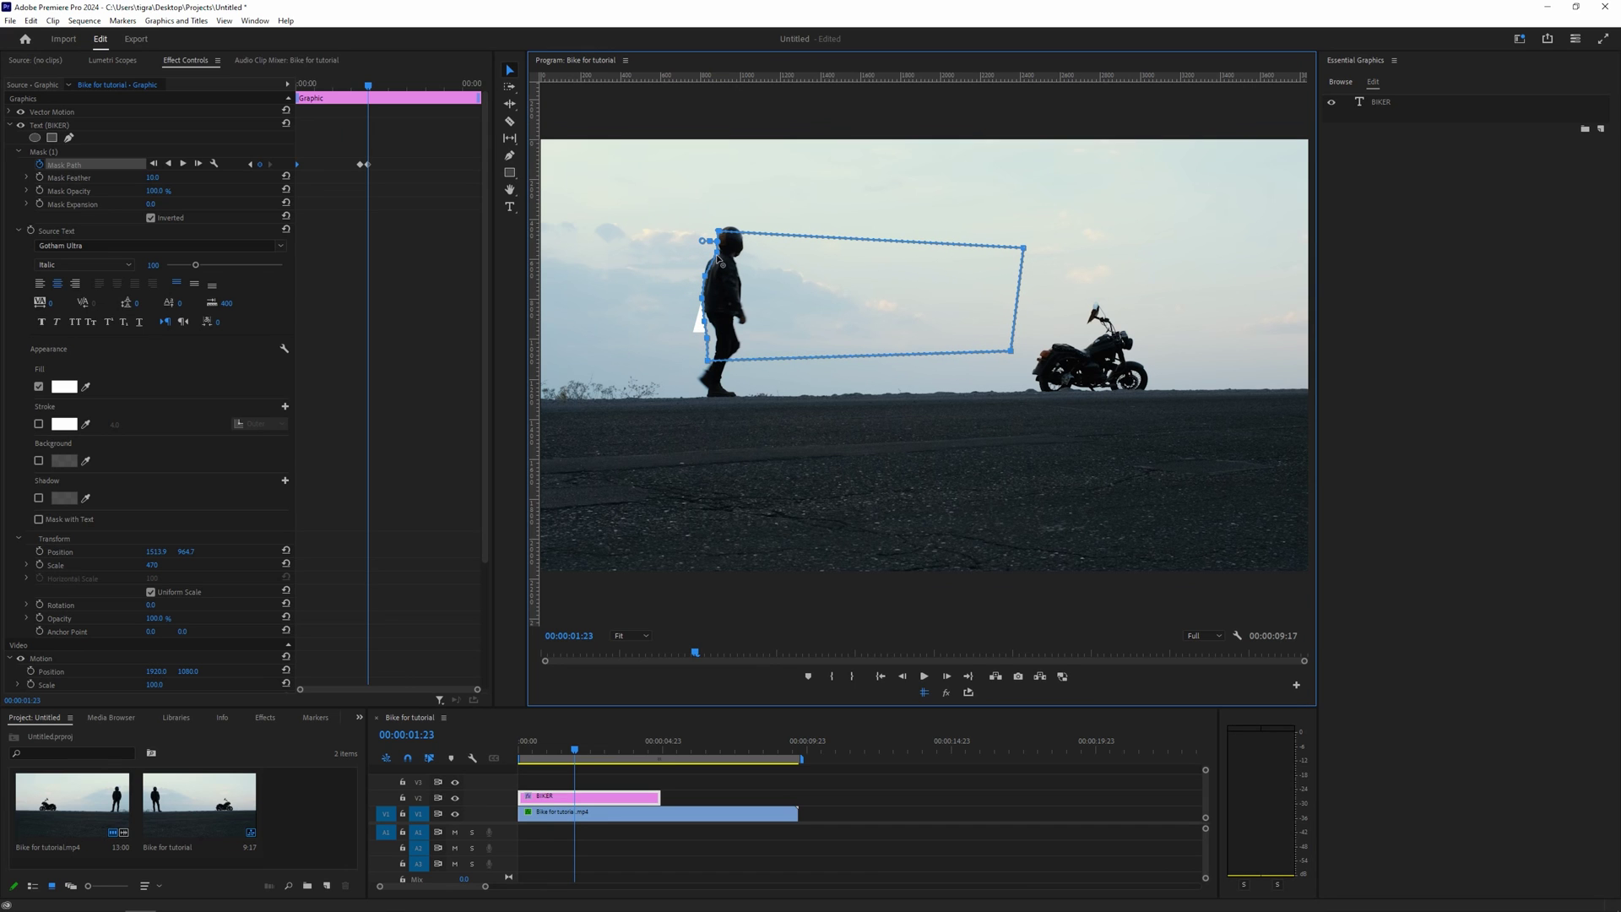
left_click_drag(717, 252, 719, 254)
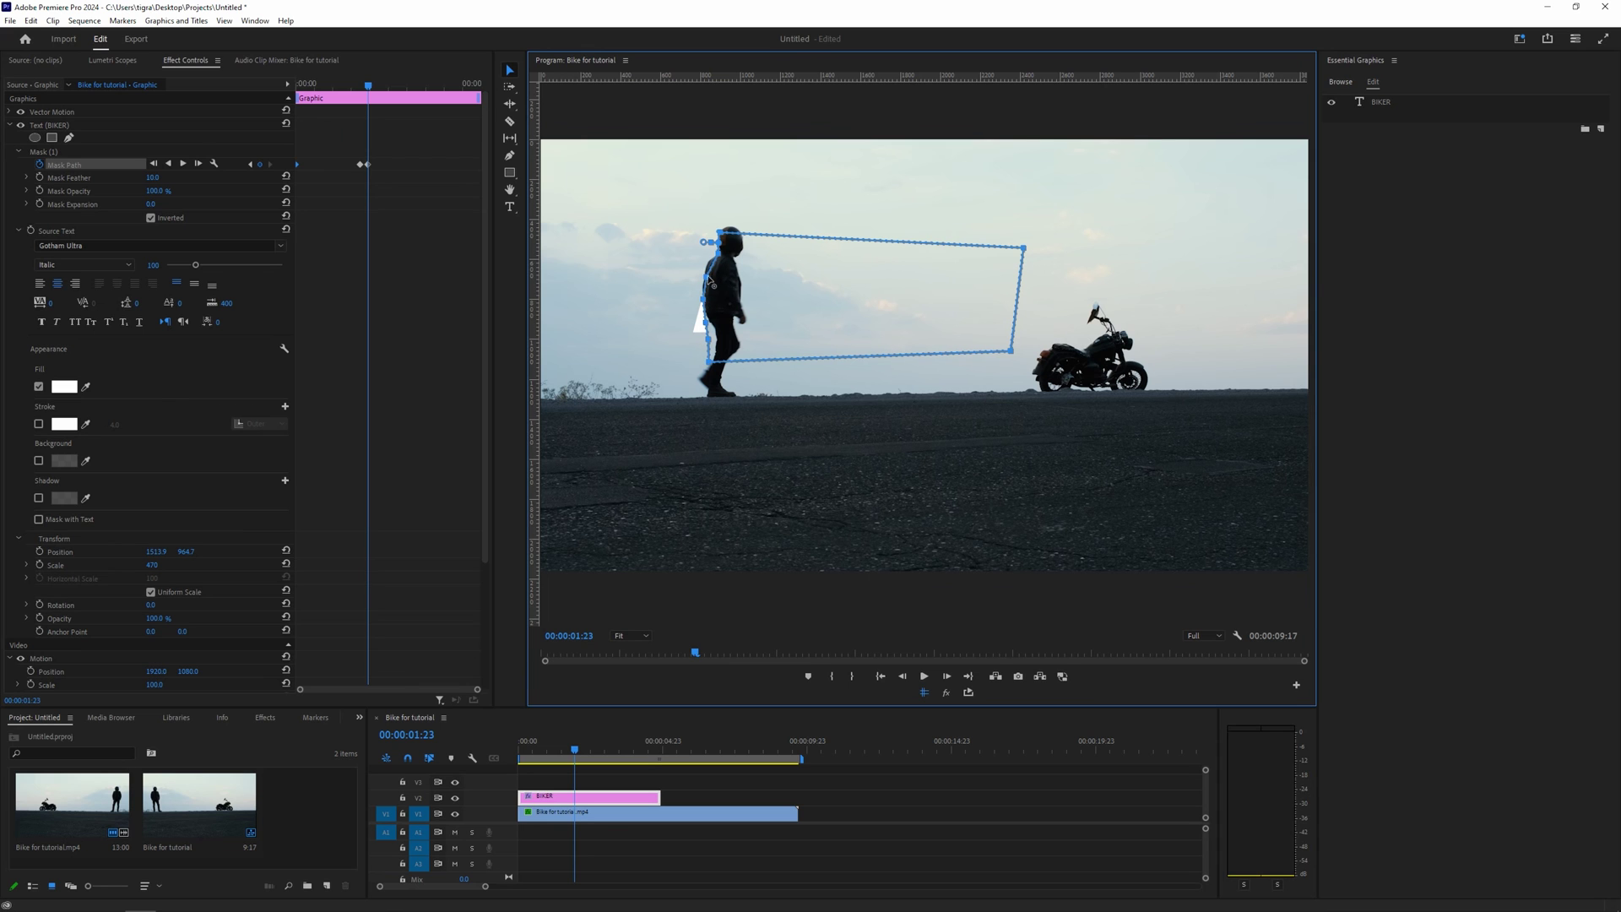
left_click_drag(707, 277, 706, 277)
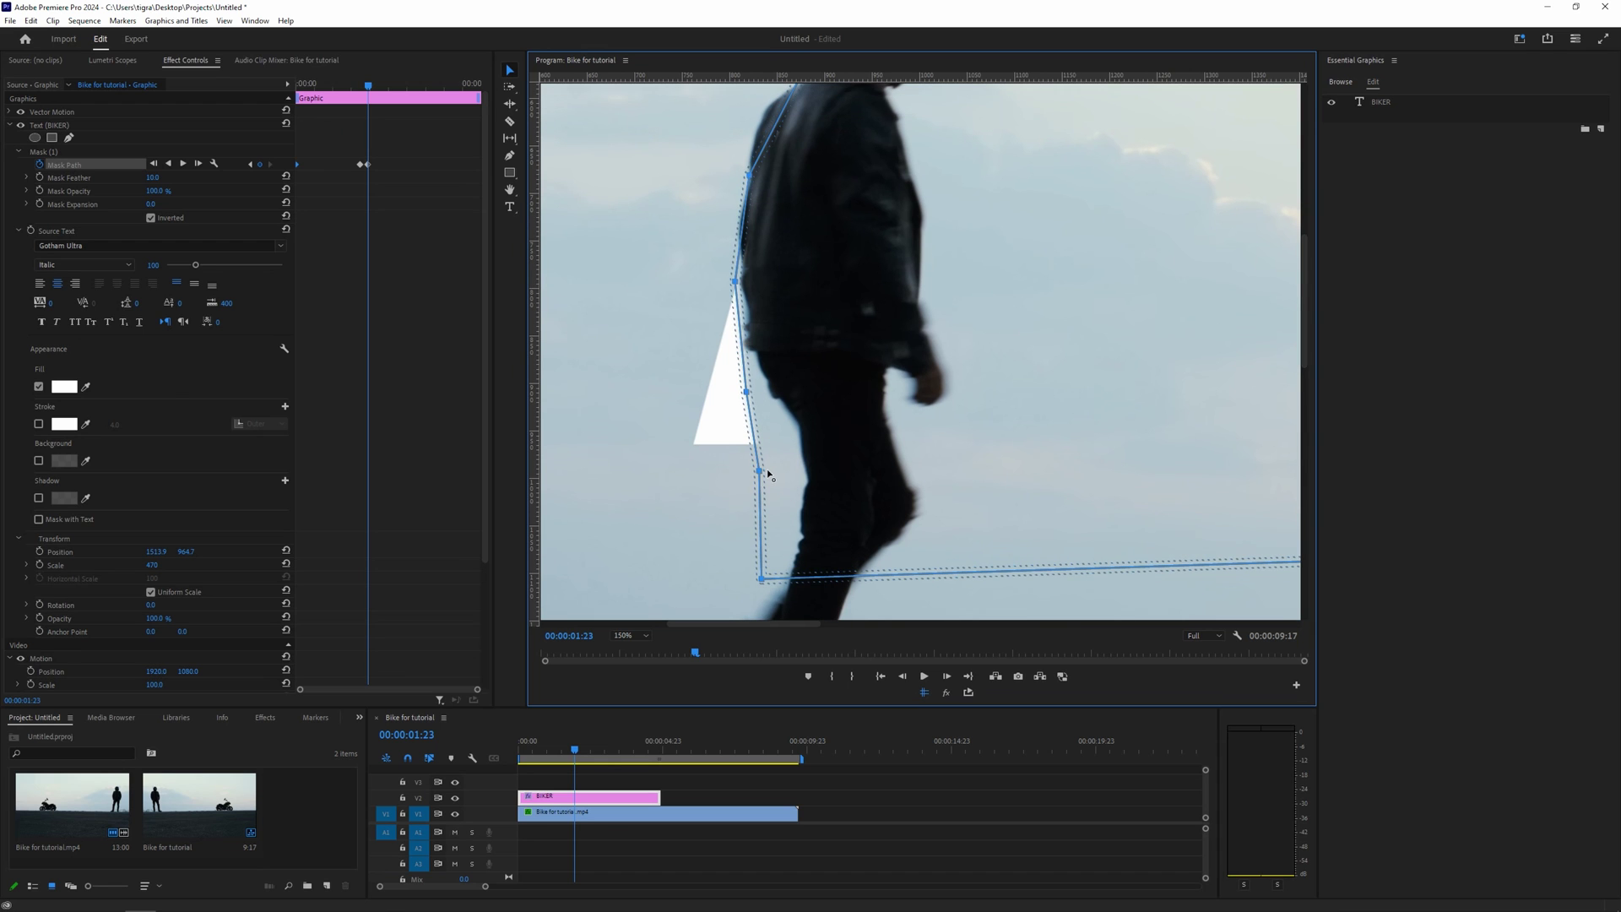
- Nudge the mask up and add a point pulled against the man's body and back
left_click_drag(800, 465, 799, 463)
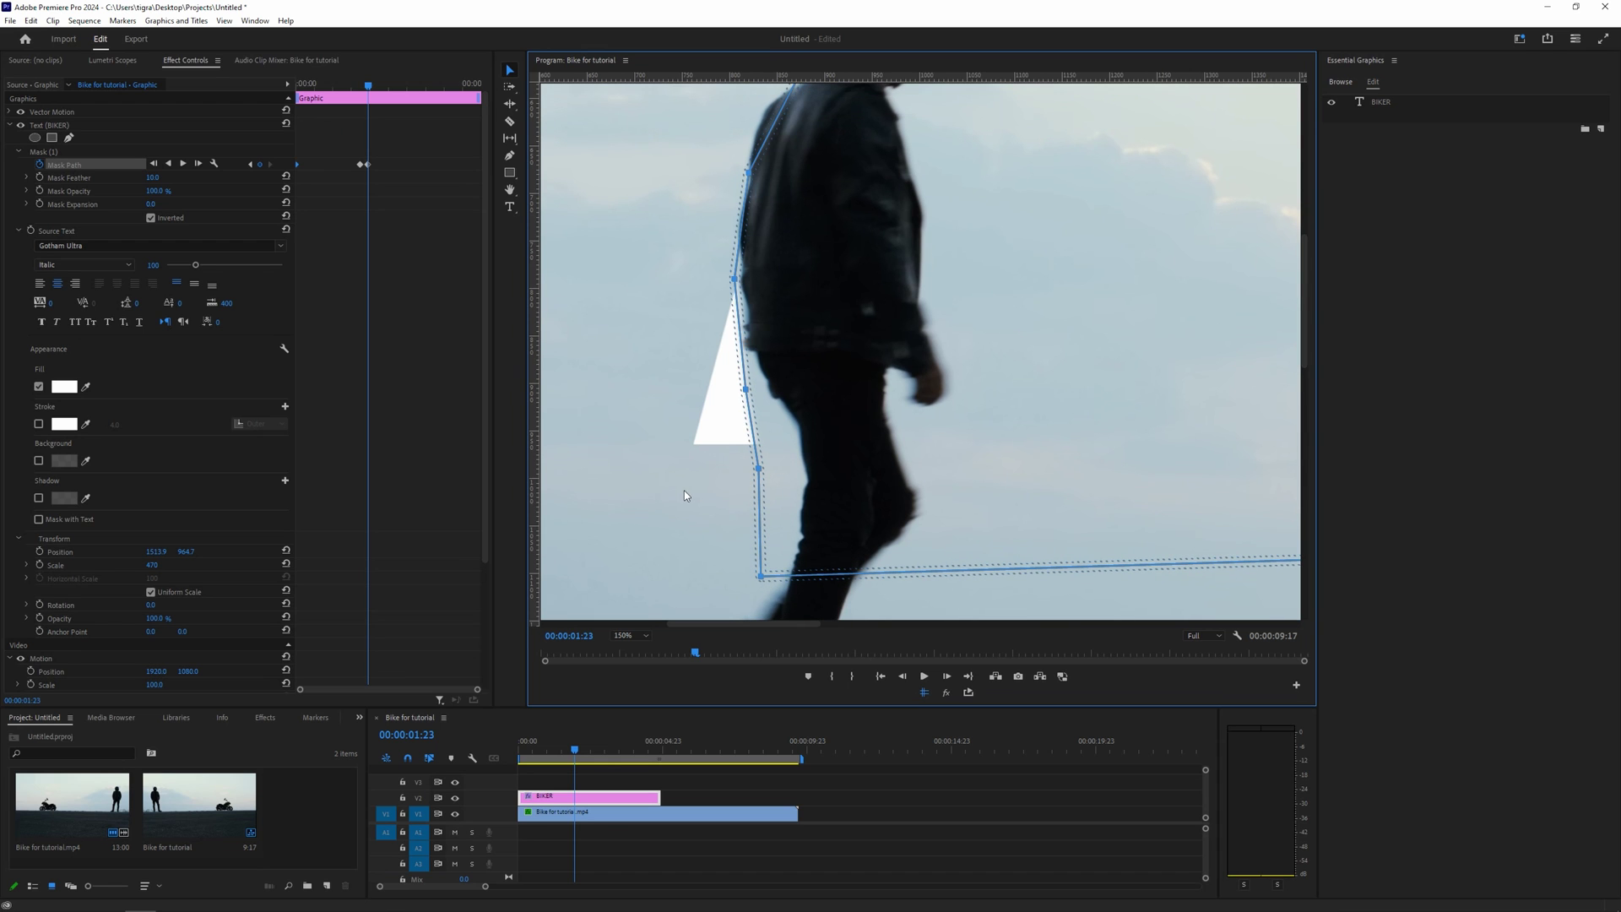
left_click_drag(760, 480, 802, 432)
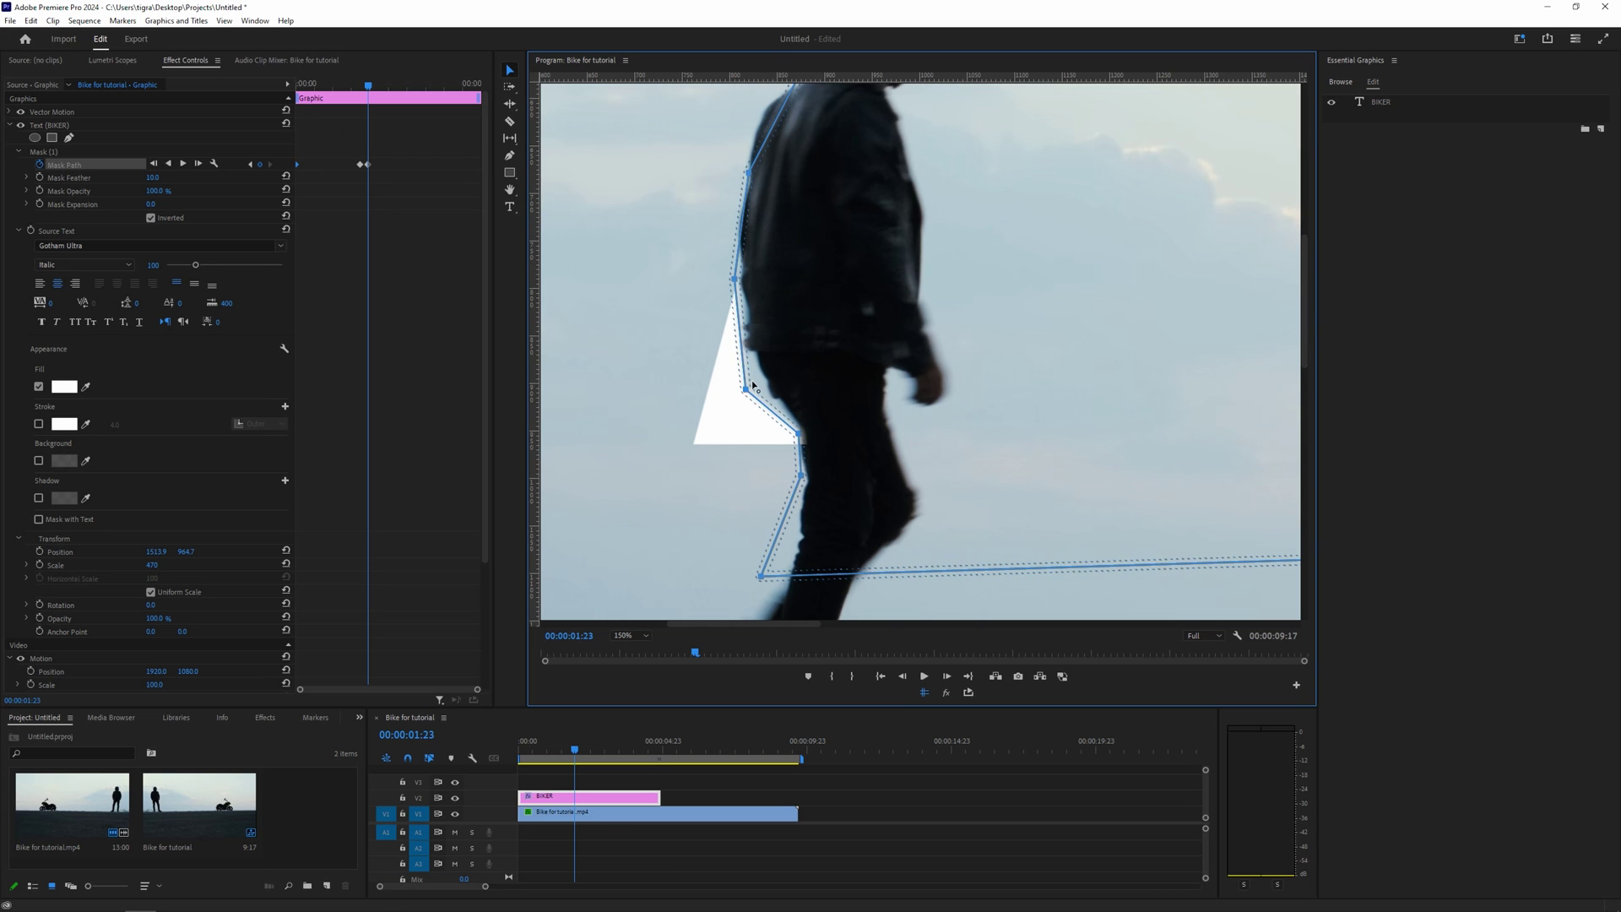
left_click_drag(752, 383, 756, 373)
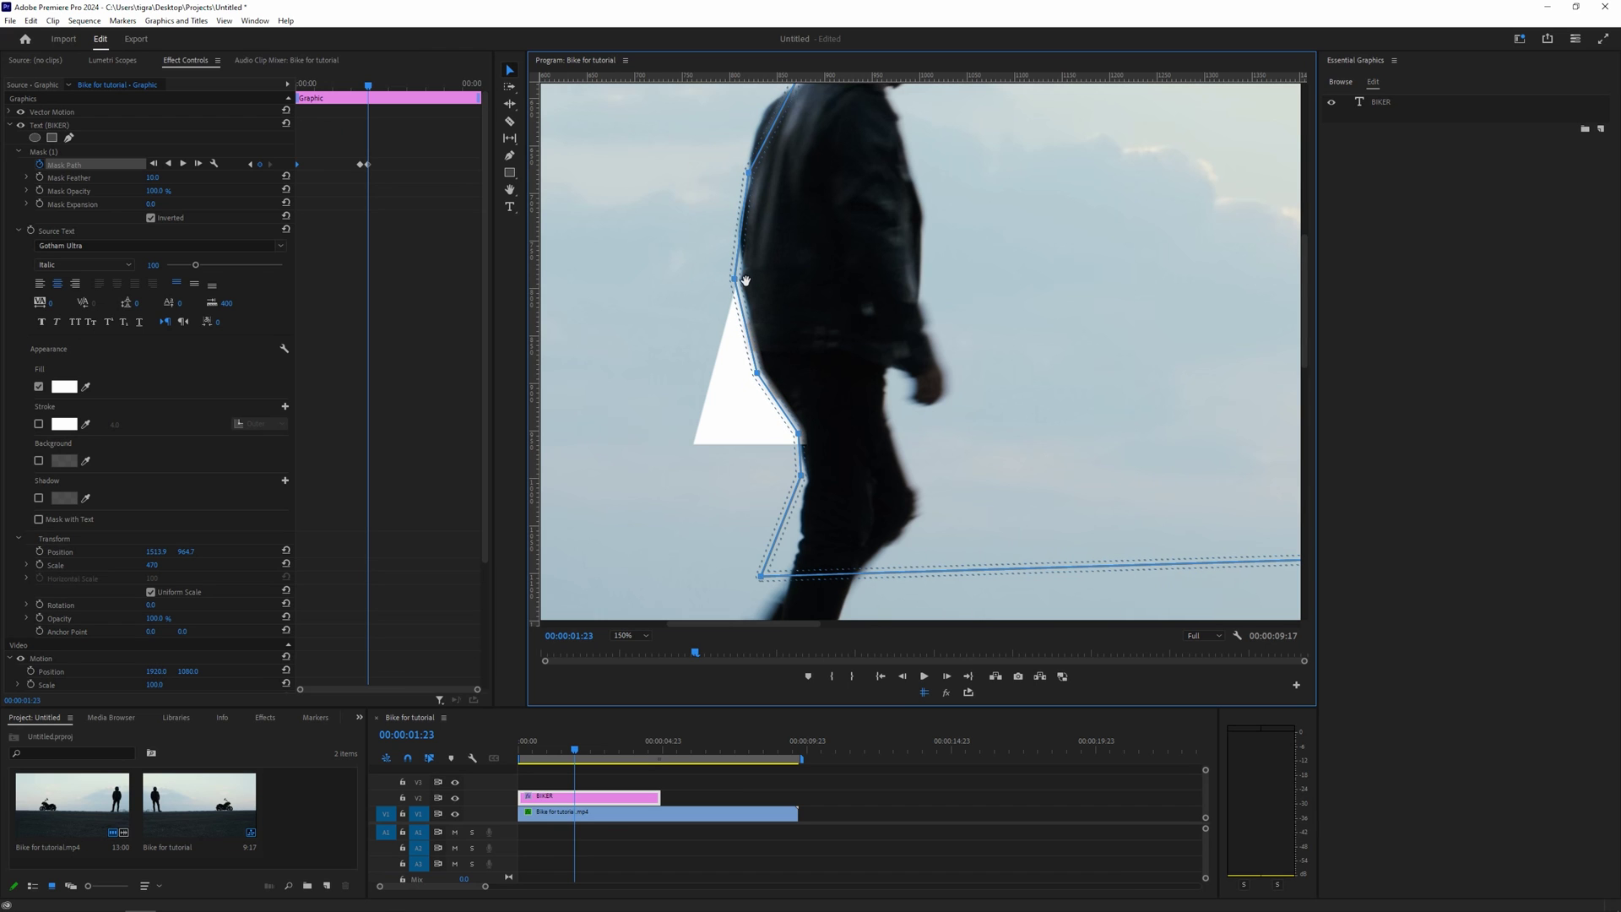
left_click_drag(736, 280, 738, 278)
left_click_drag(748, 174, 763, 185)
left_click_drag(1307, 246, 1307, 197)
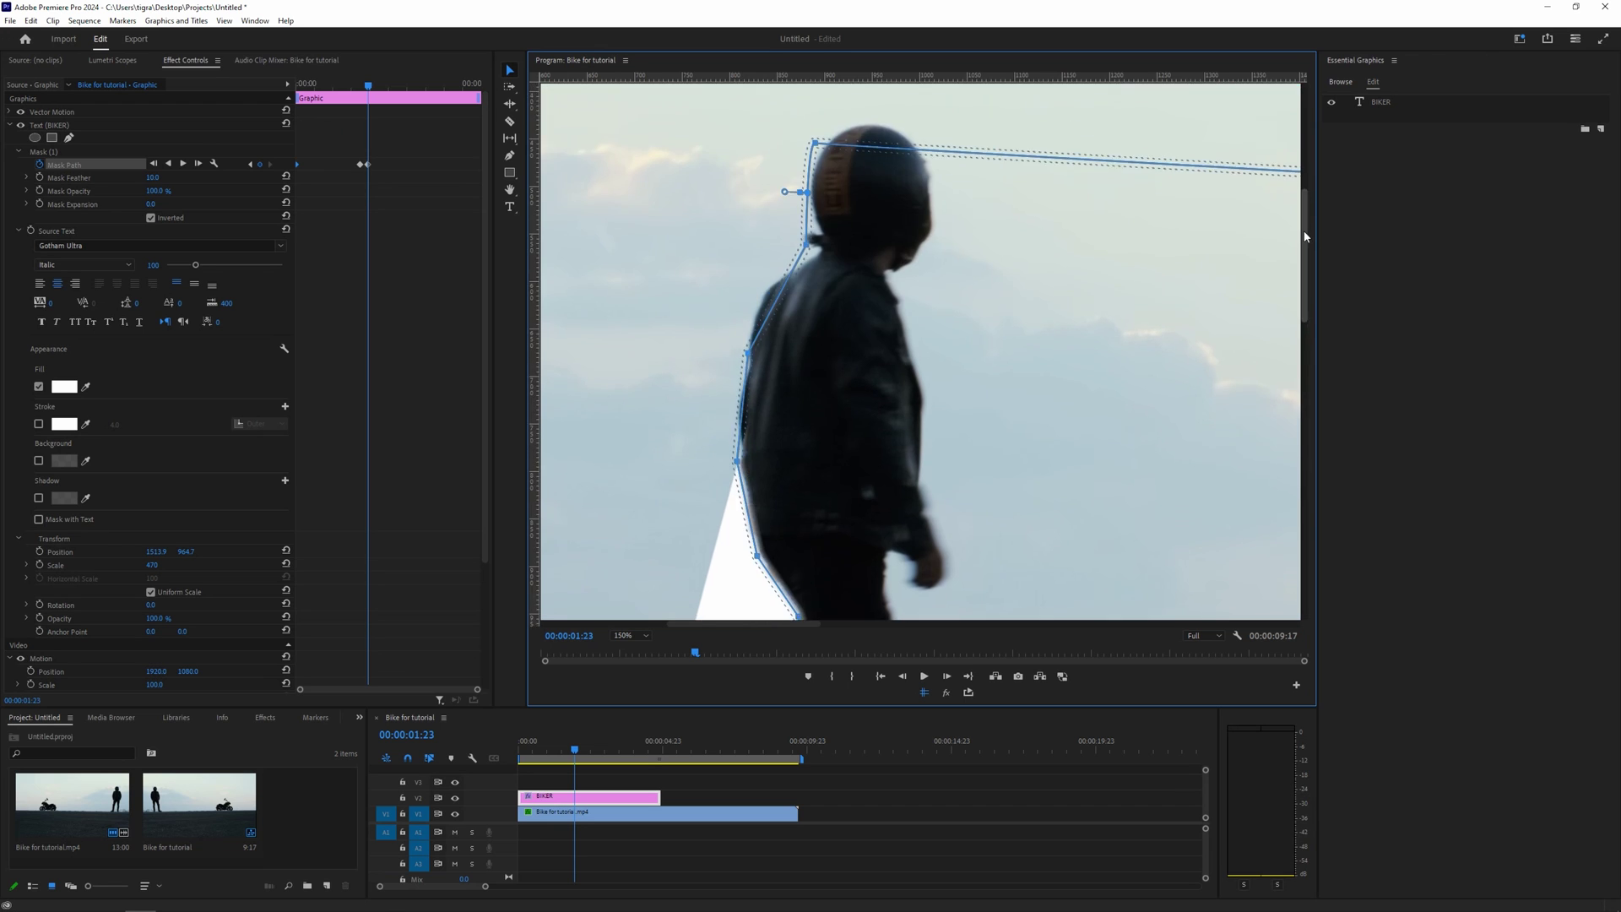
- Add and adjust mask points along the shoulder, neck and helmet, then scrub to 2:08
left_click_drag(747, 355, 743, 340)
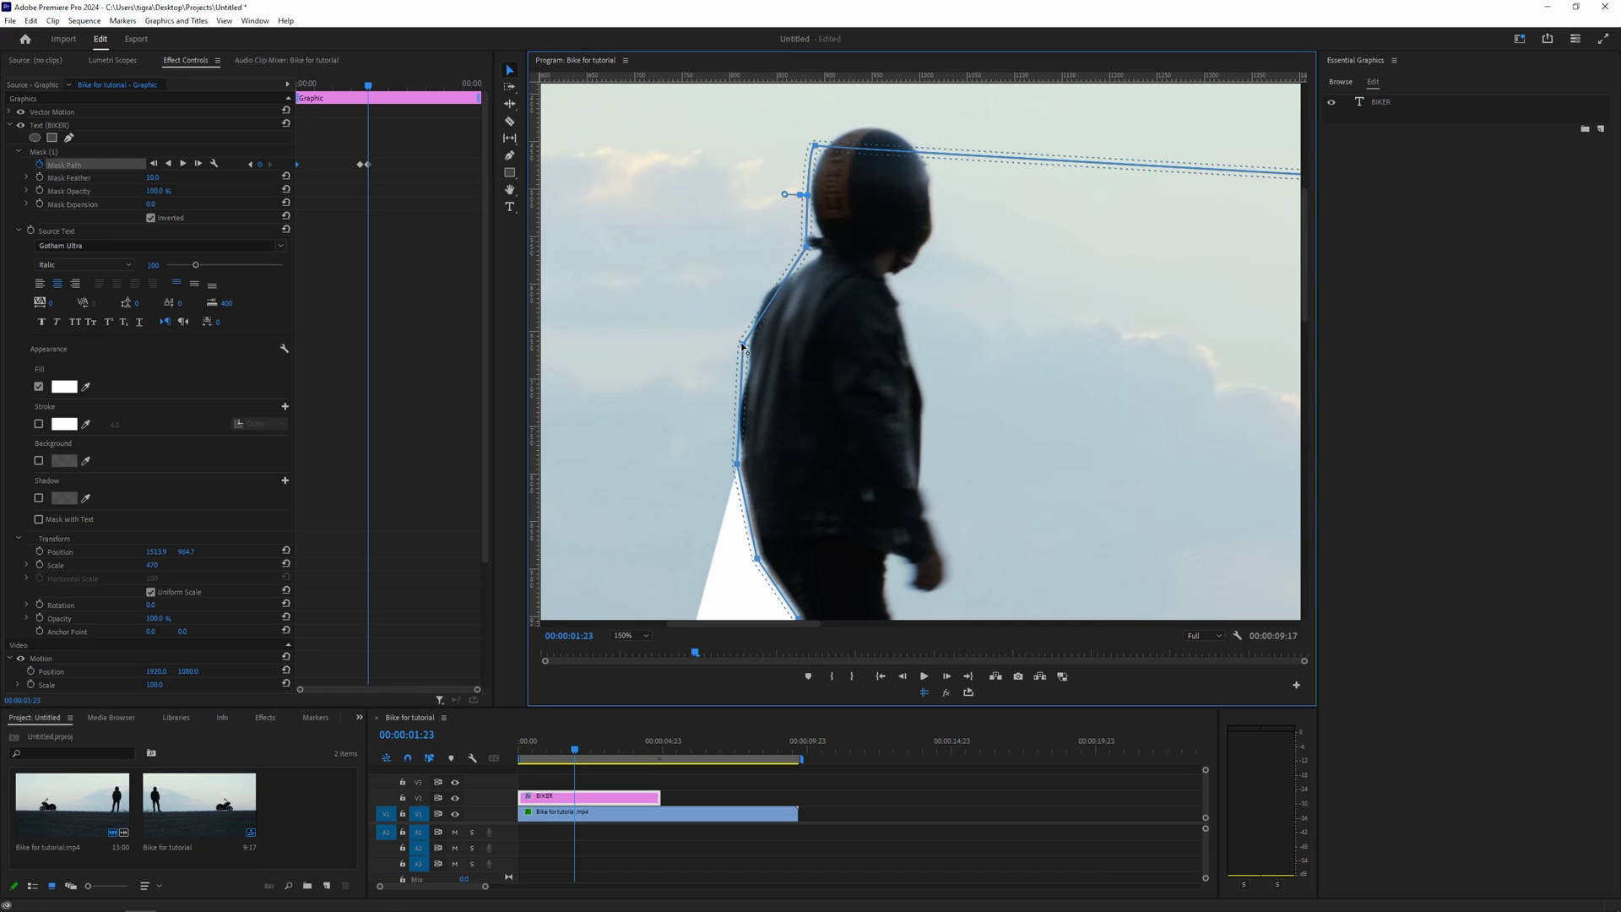
left_click(771, 299)
left_click_drag(771, 301, 765, 297)
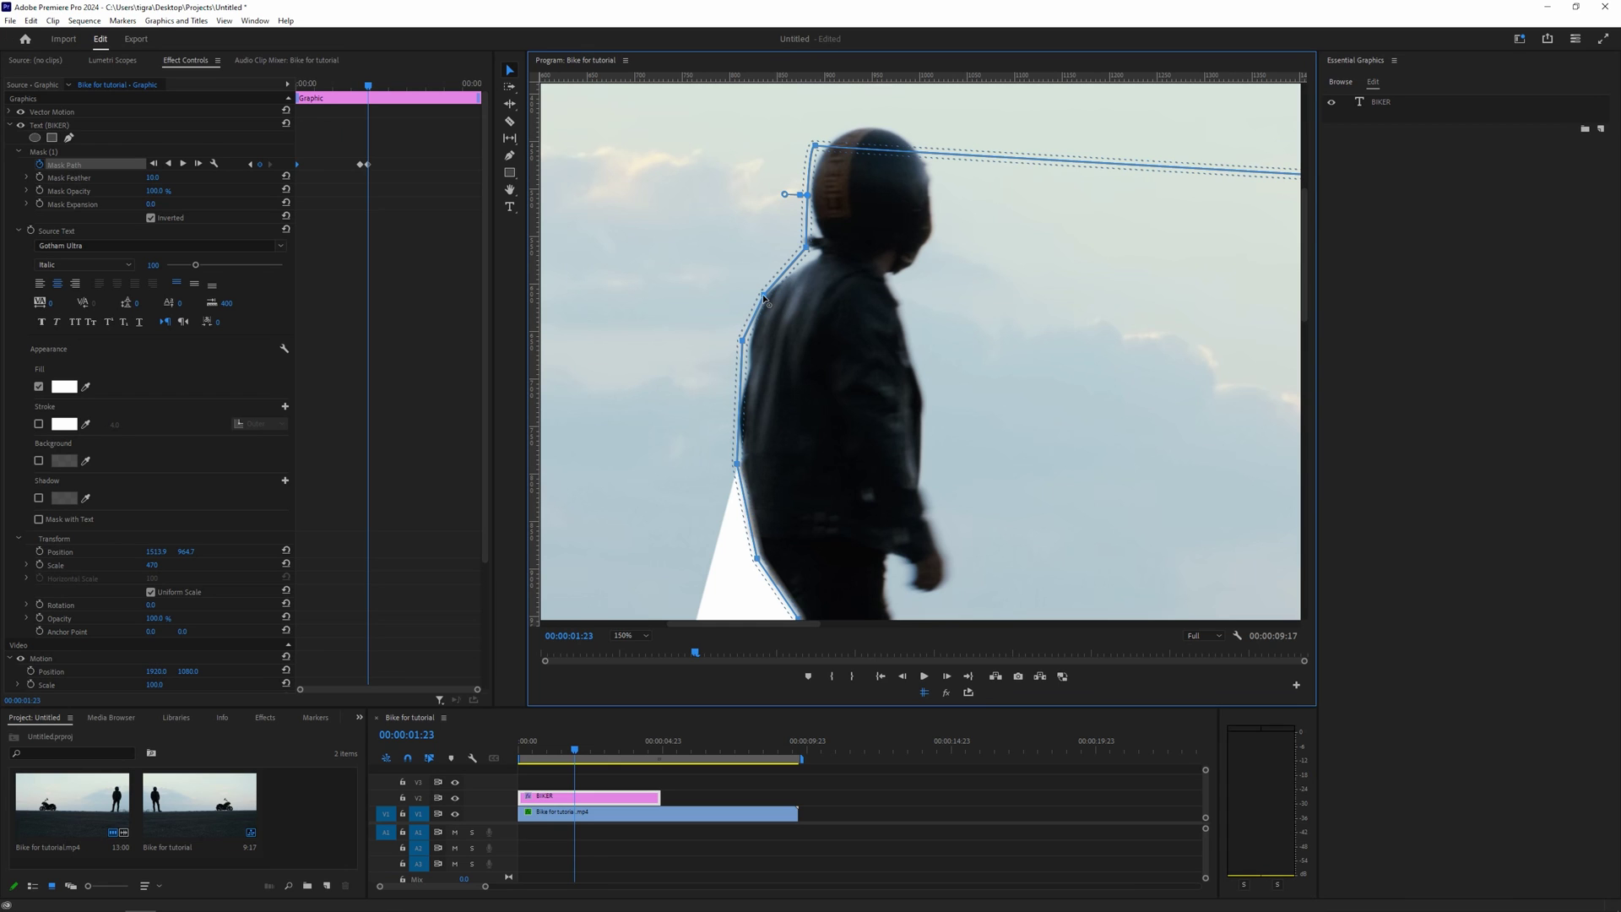
left_click_drag(812, 250, 823, 259)
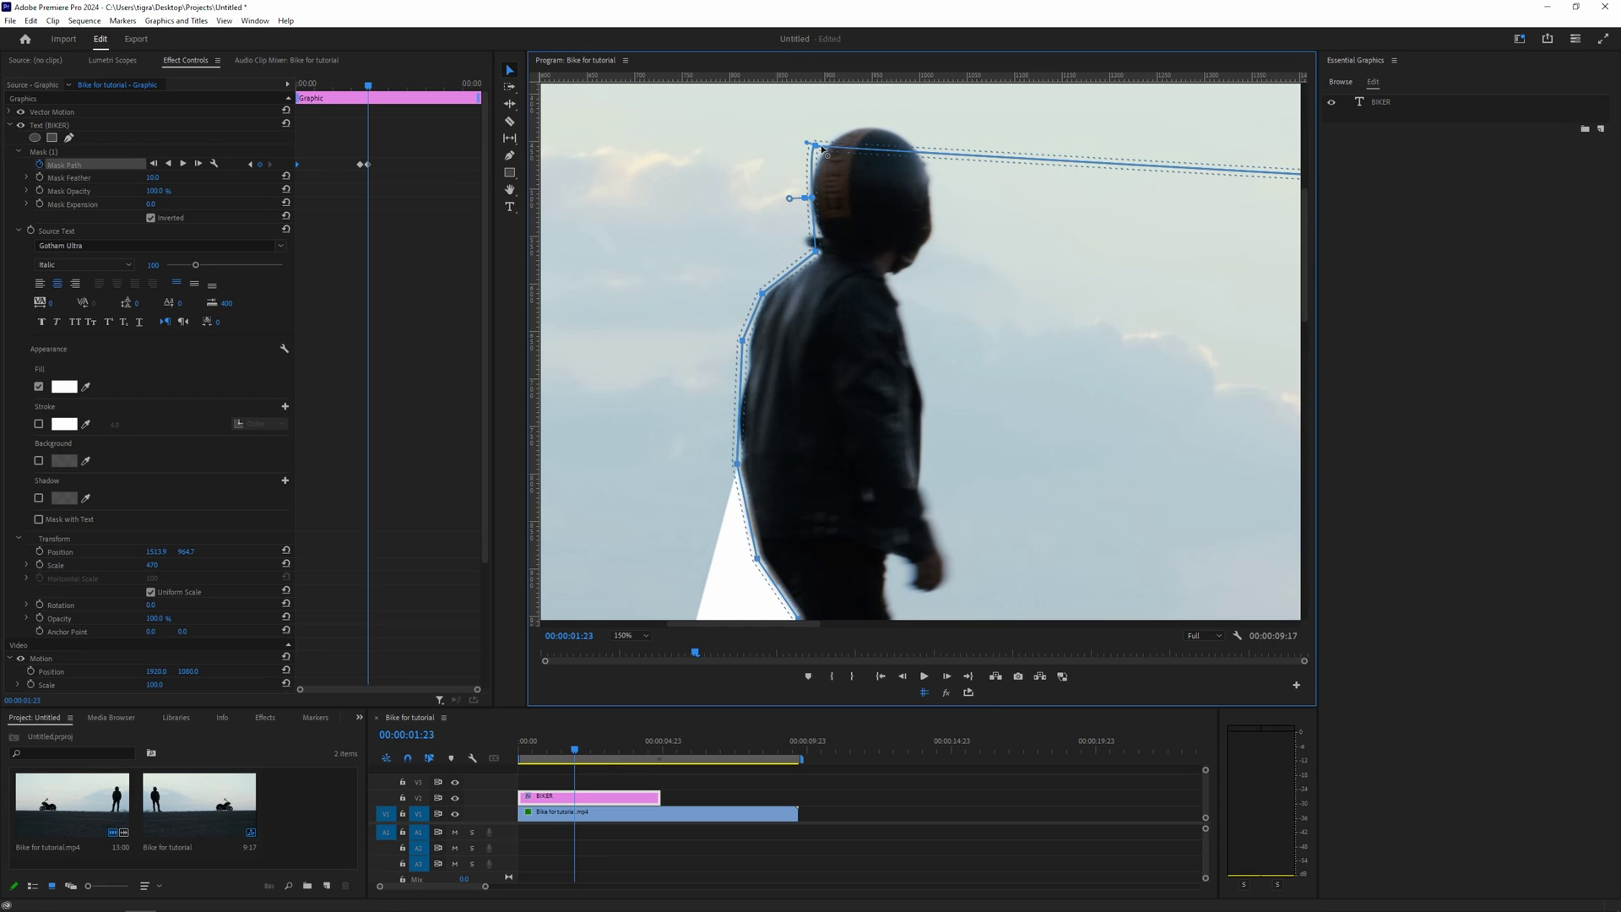
left_click_drag(822, 149, 812, 149)
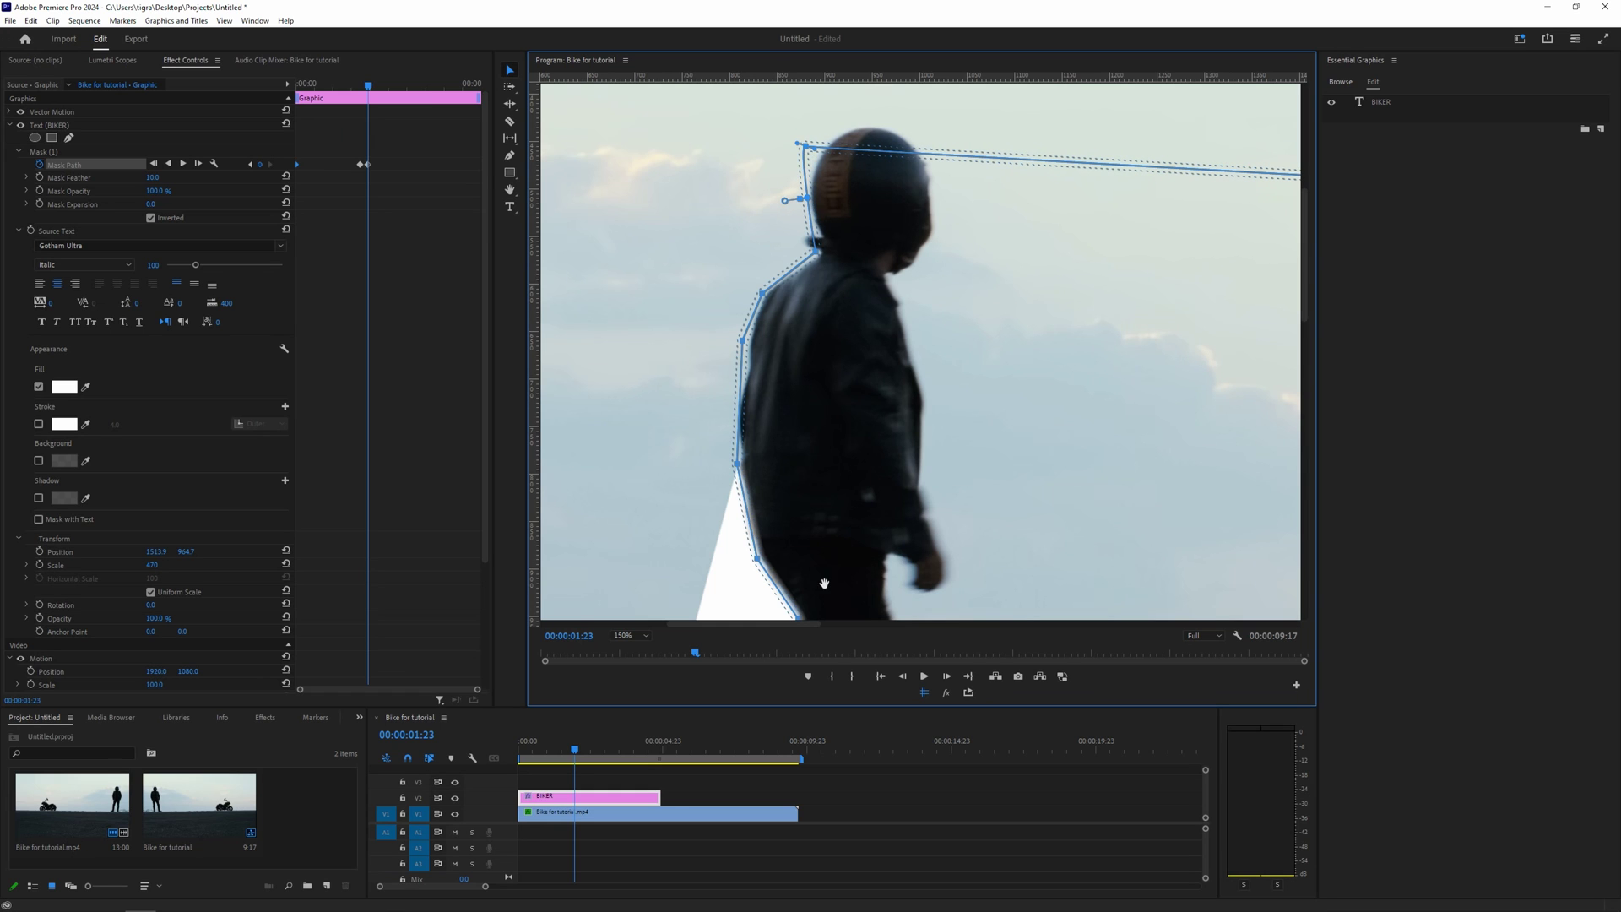
left_click_drag(577, 755, 587, 754)
- Zoom the Program Monitor to 75% and slide the whole mask right to follow the man
left_click(631, 636)
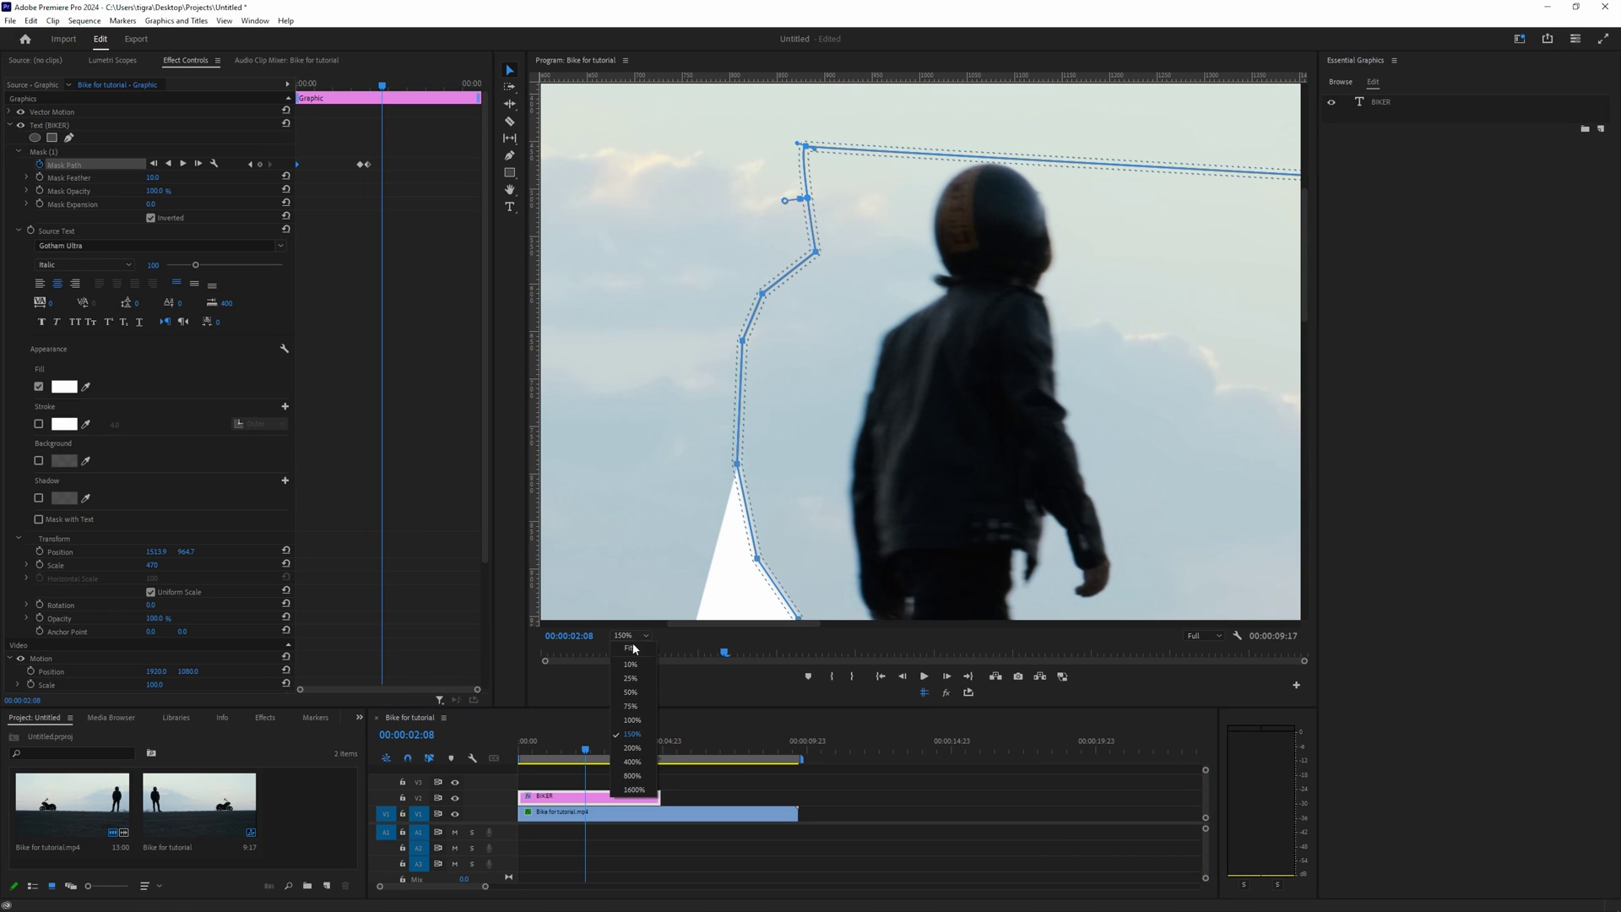
left_click(642, 706)
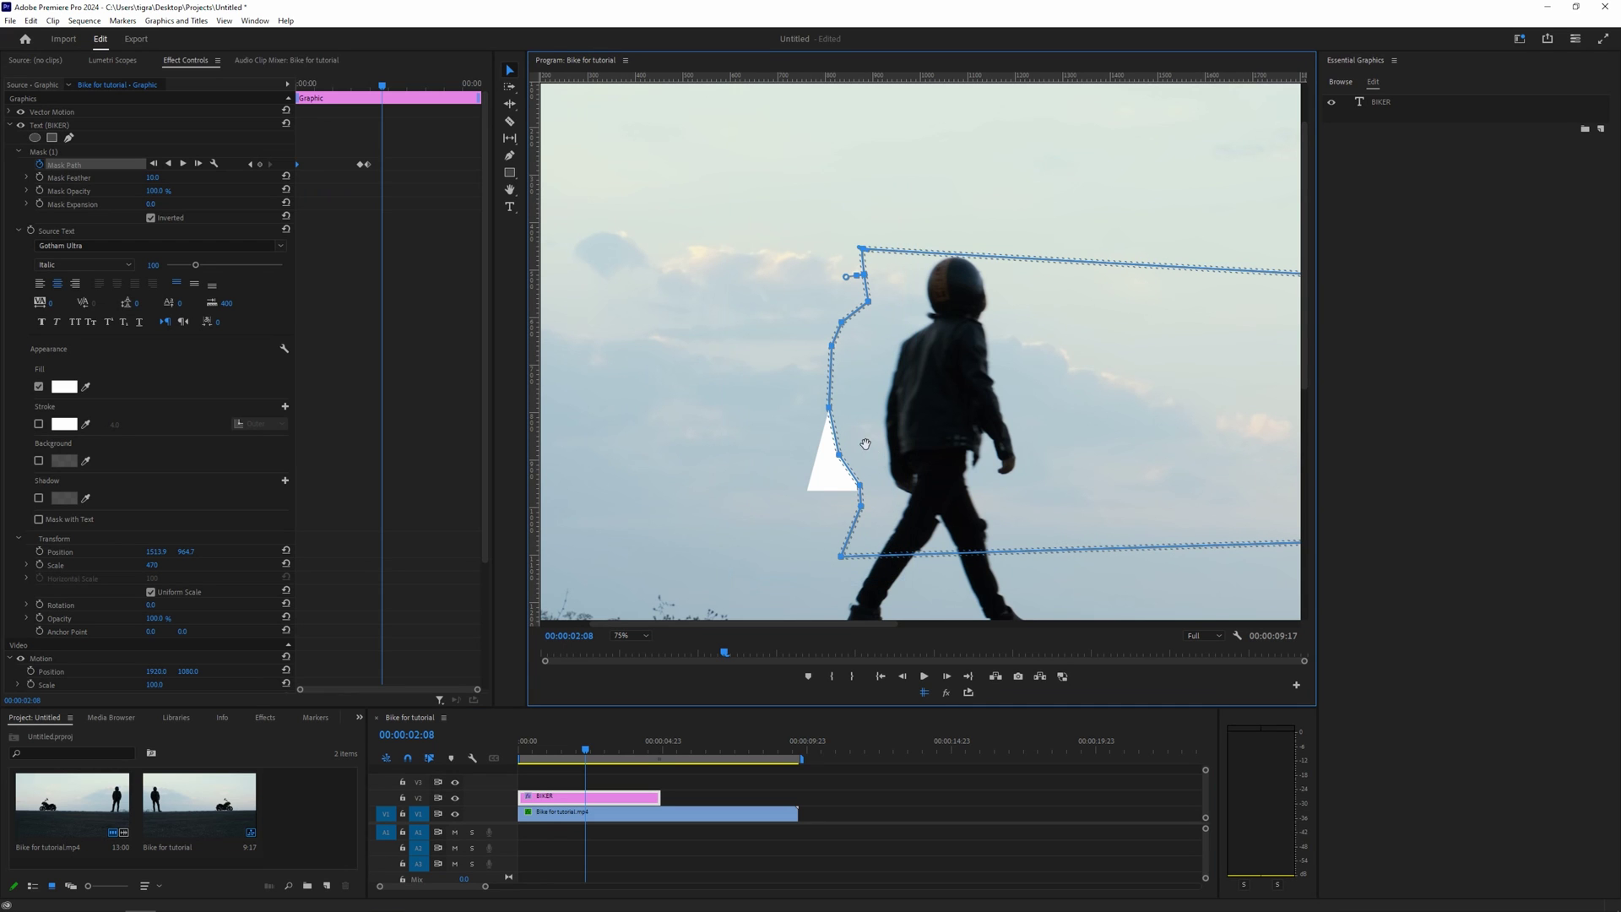
left_click_drag(843, 456, 881, 458)
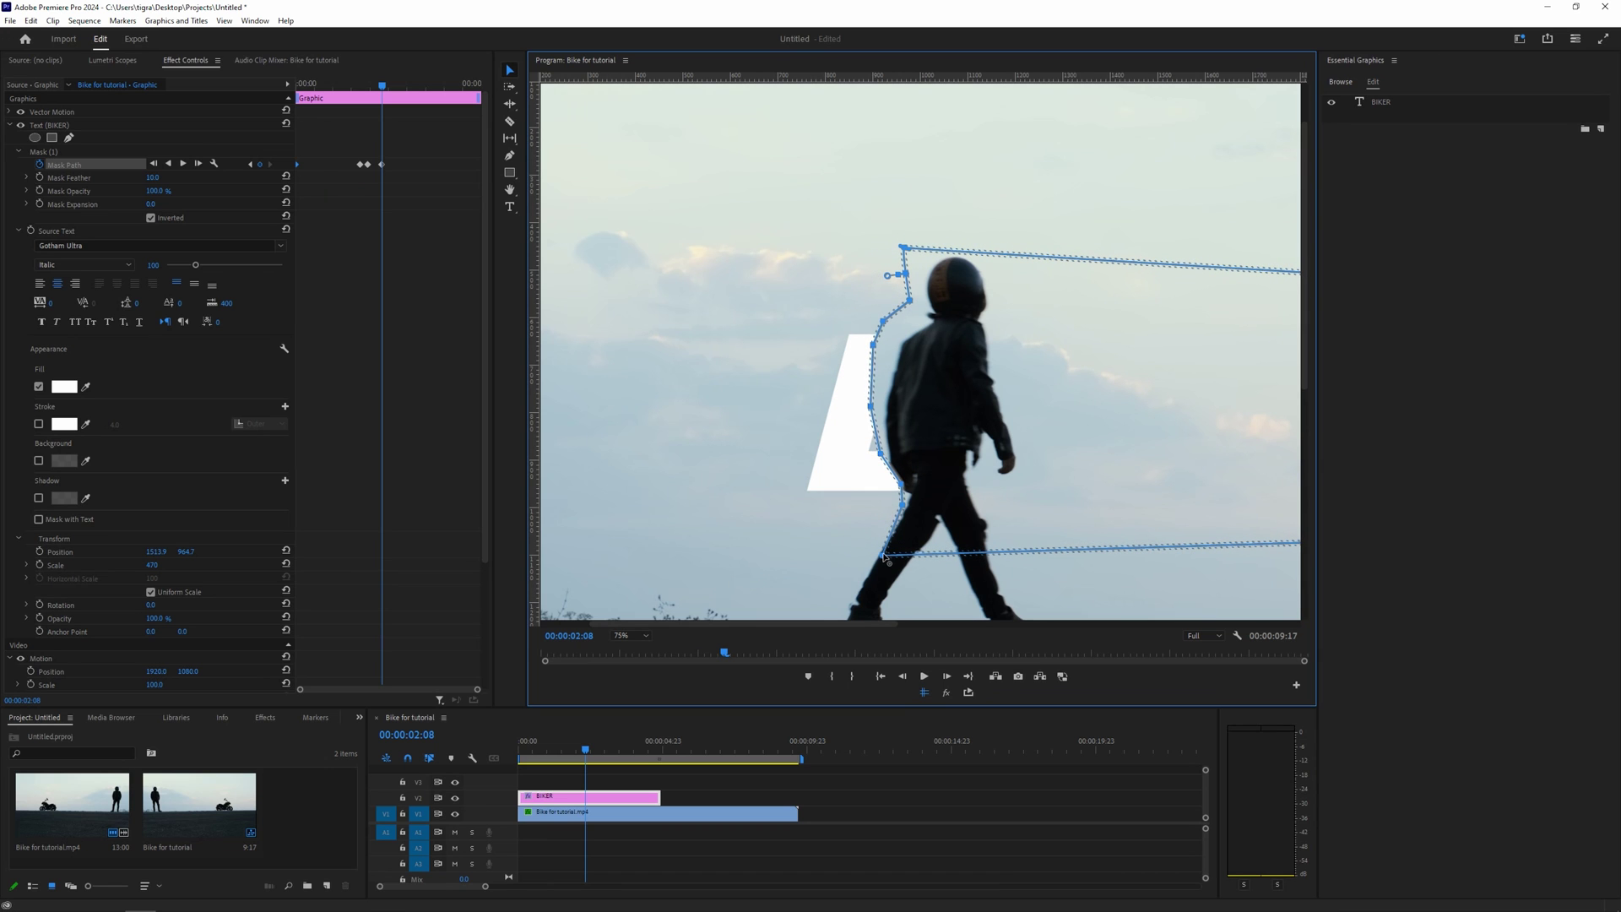
left_click_drag(885, 559, 889, 554)
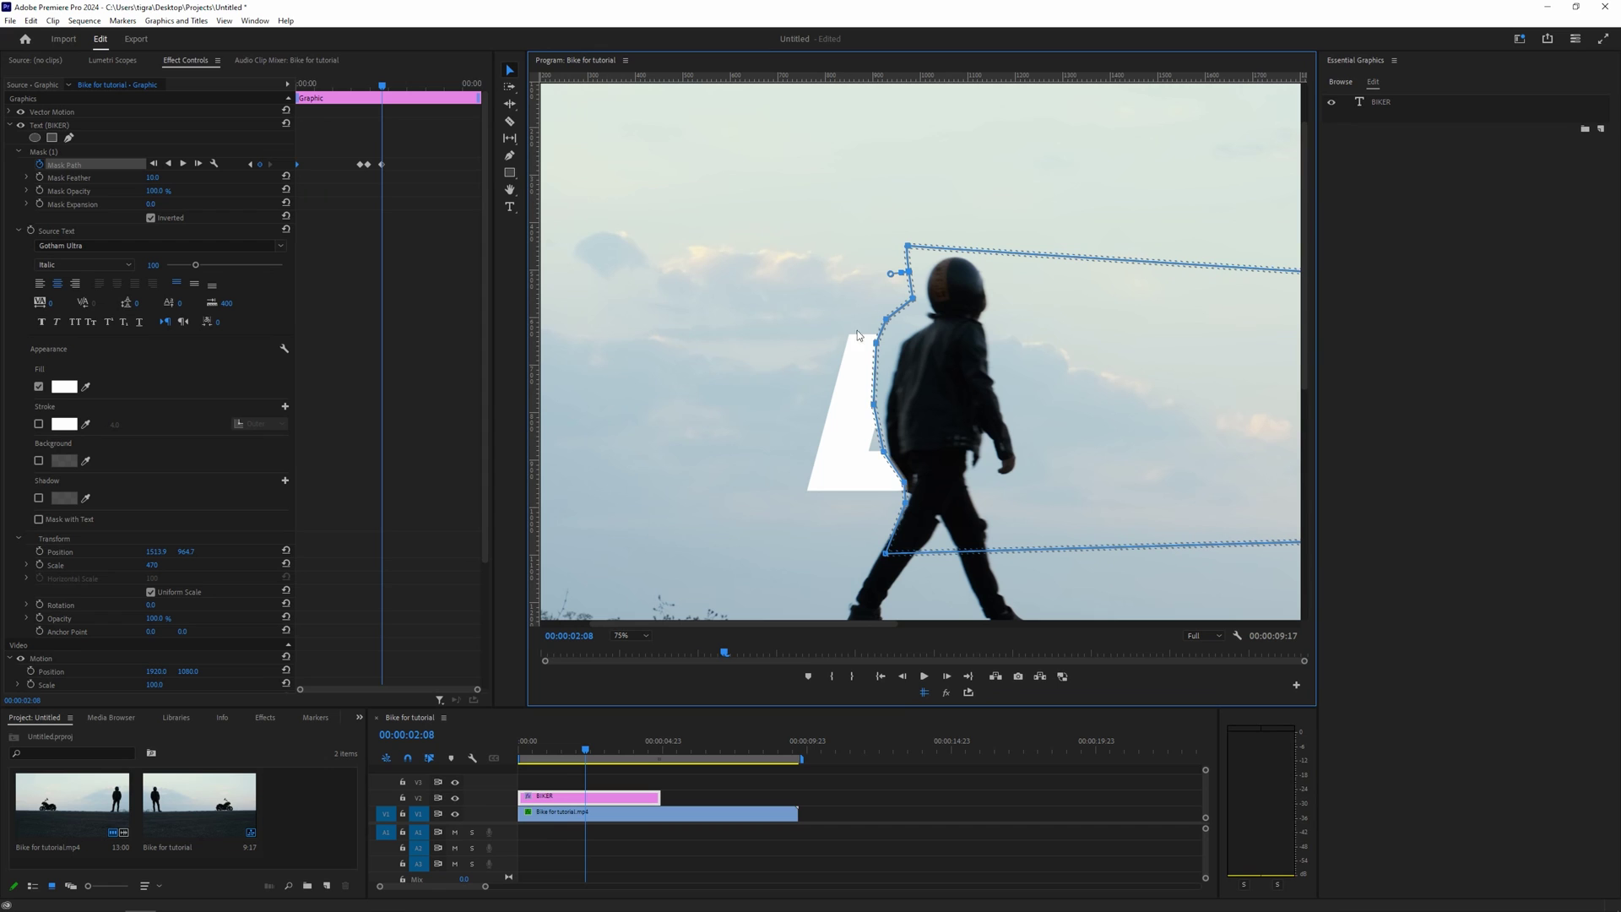
- Drag the left-edge points onto the man's back, lower body and helmet
left_click_drag(886, 349, 900, 349)
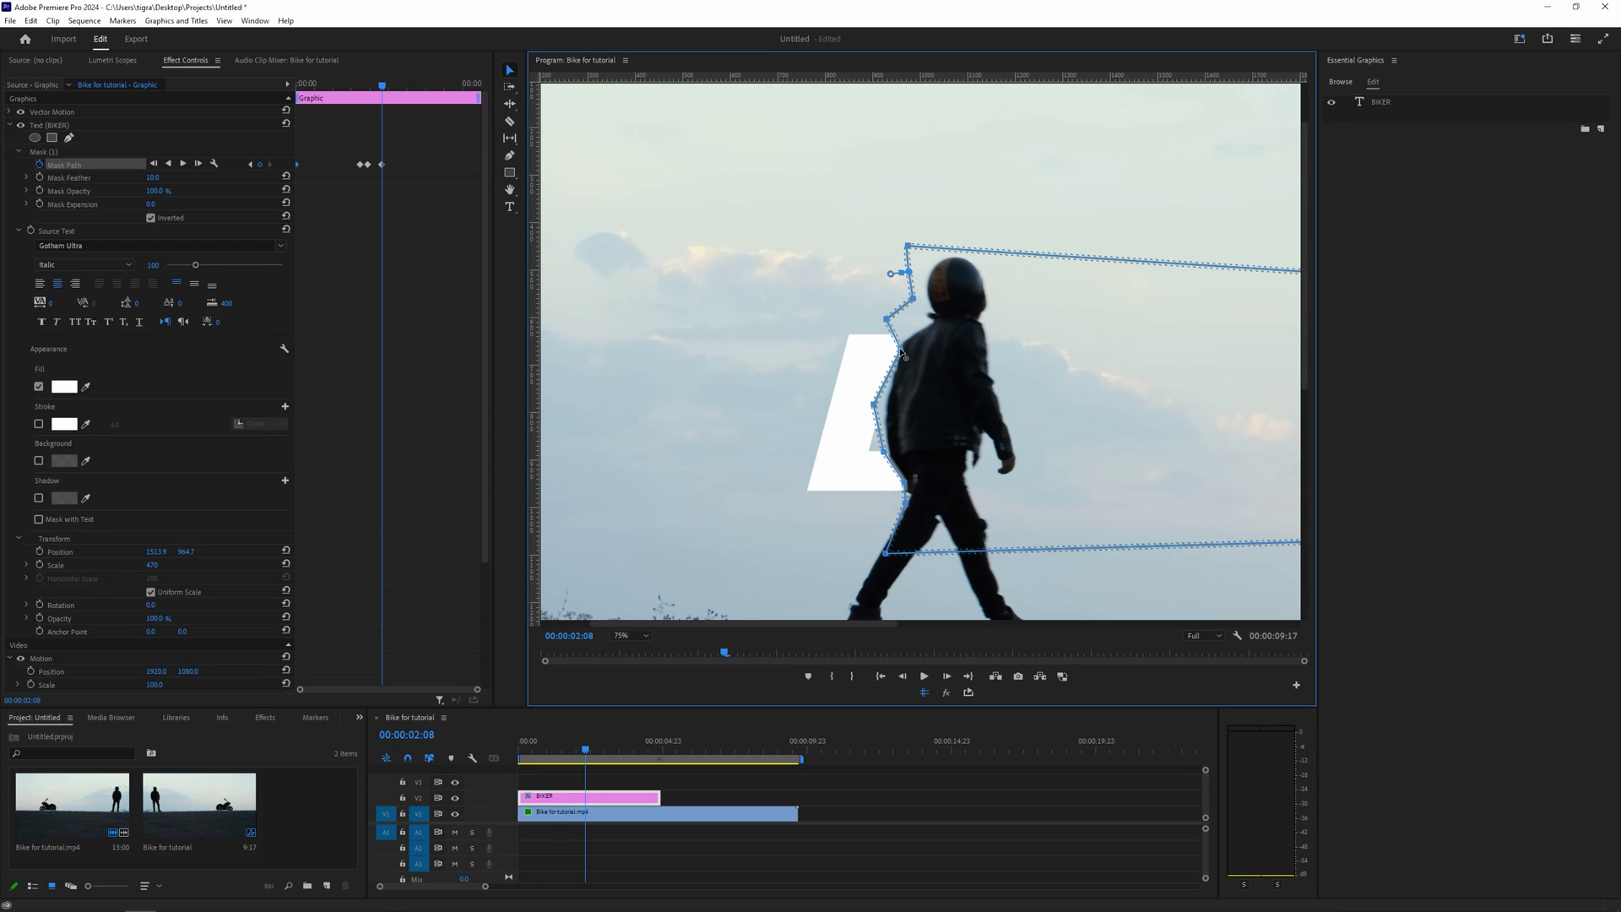
left_click_drag(874, 407, 884, 406)
left_click_drag(908, 491, 905, 500)
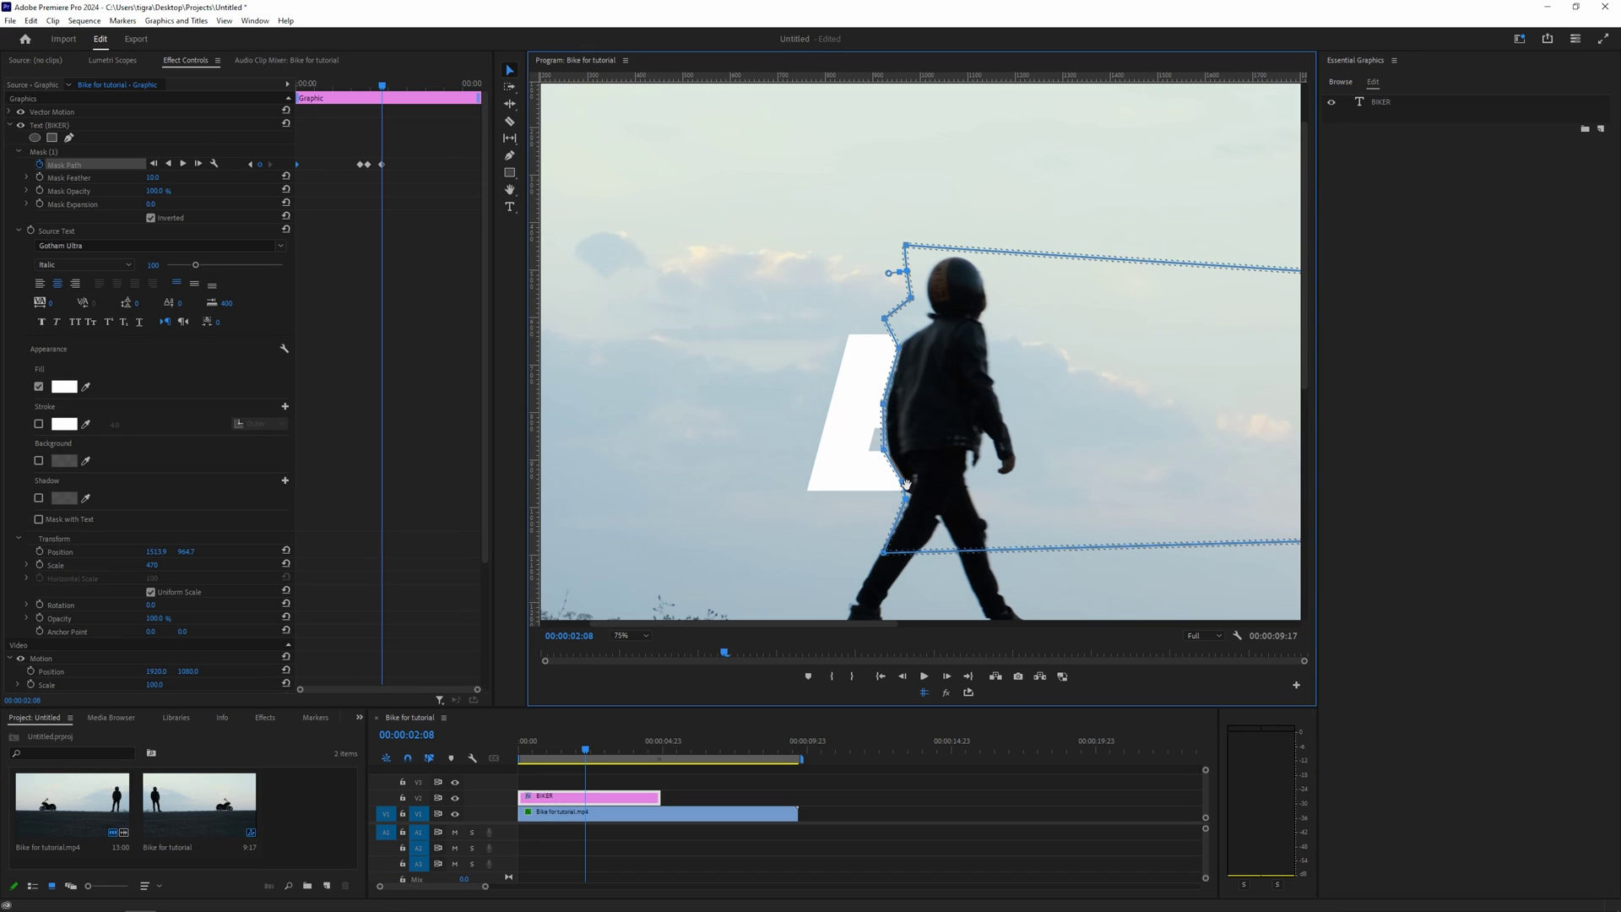
left_click_drag(885, 555, 879, 550)
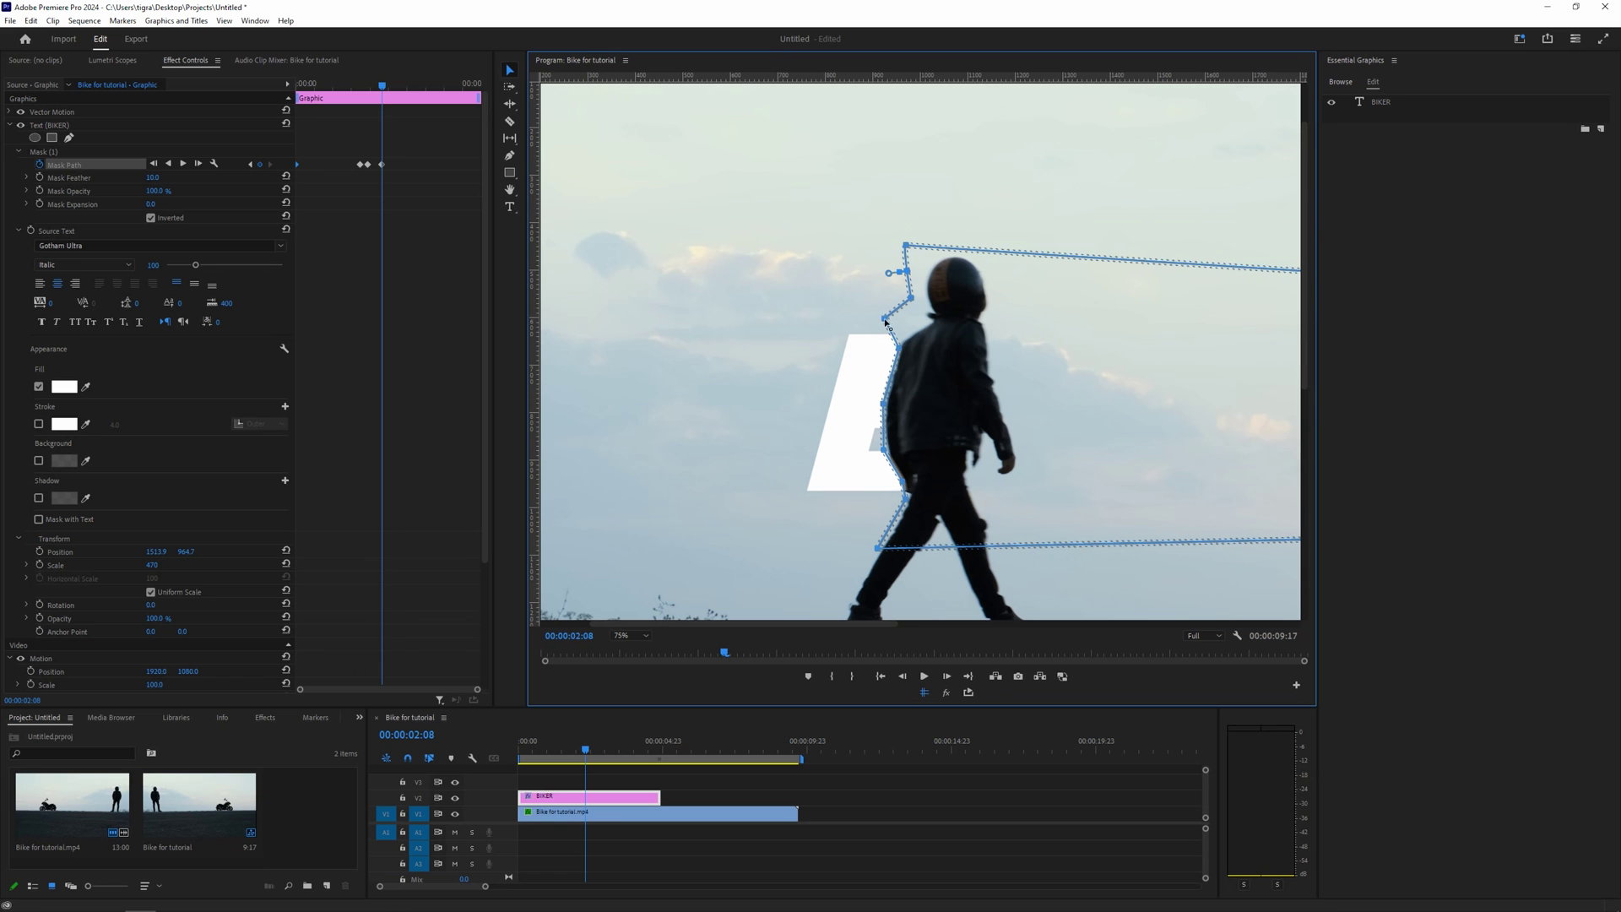
left_click_drag(885, 321, 917, 271)
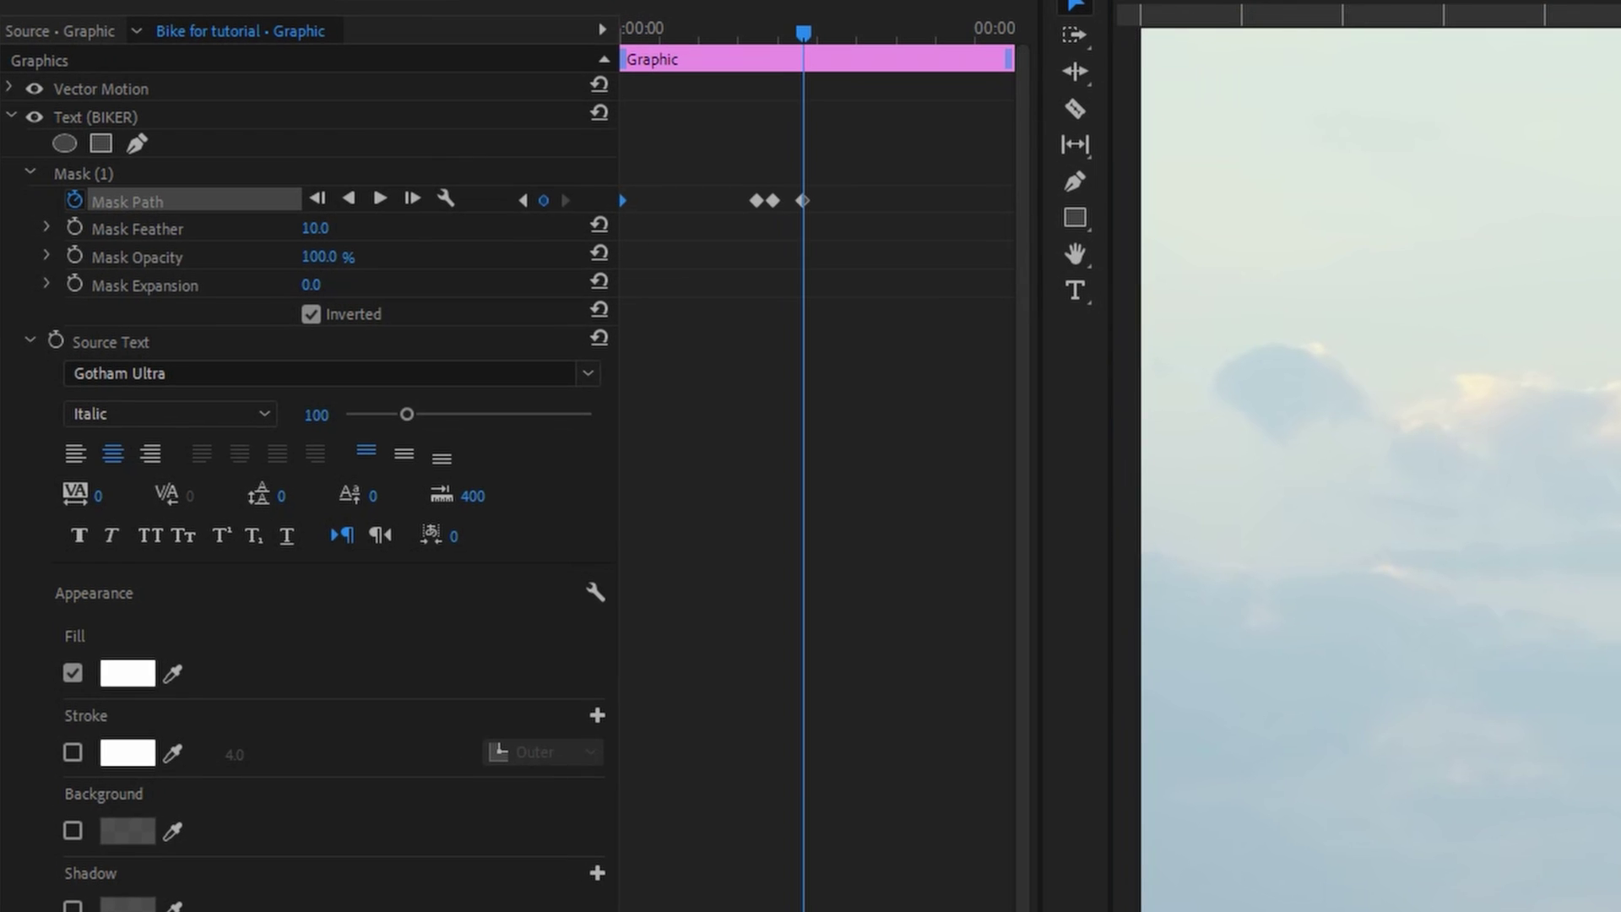
- Step the playhead forward to 00:00:02:16, past the last mask keyframe
key("Right")
key("Right")
key("Right")
key("Right")
key("Right")
key("Right")
key("Right")
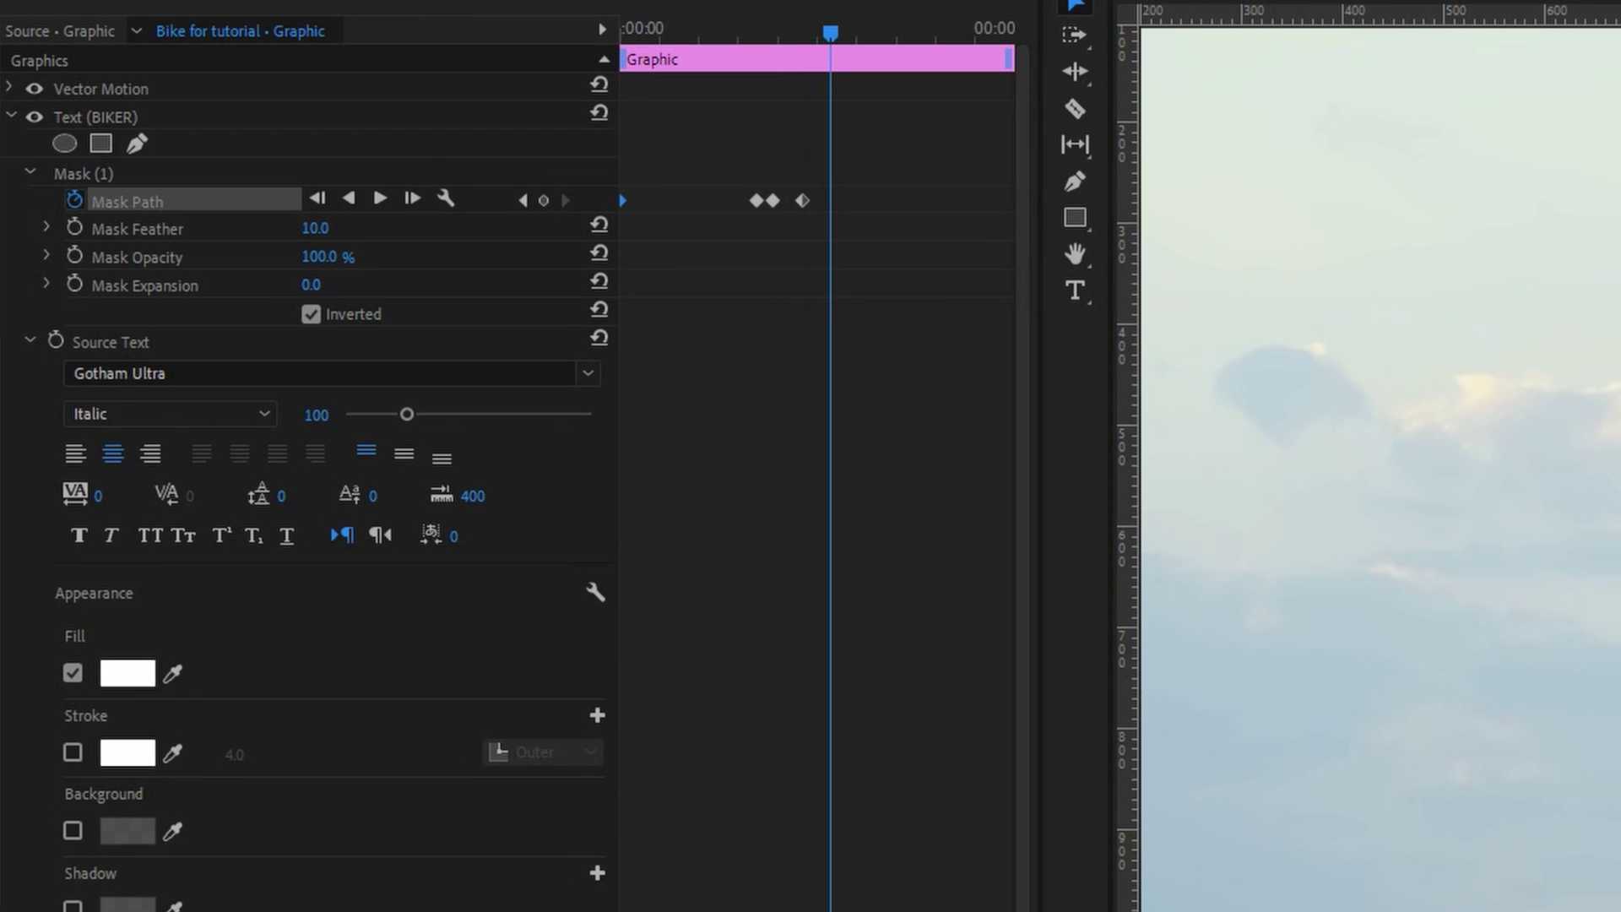
left_click(1381, 470)
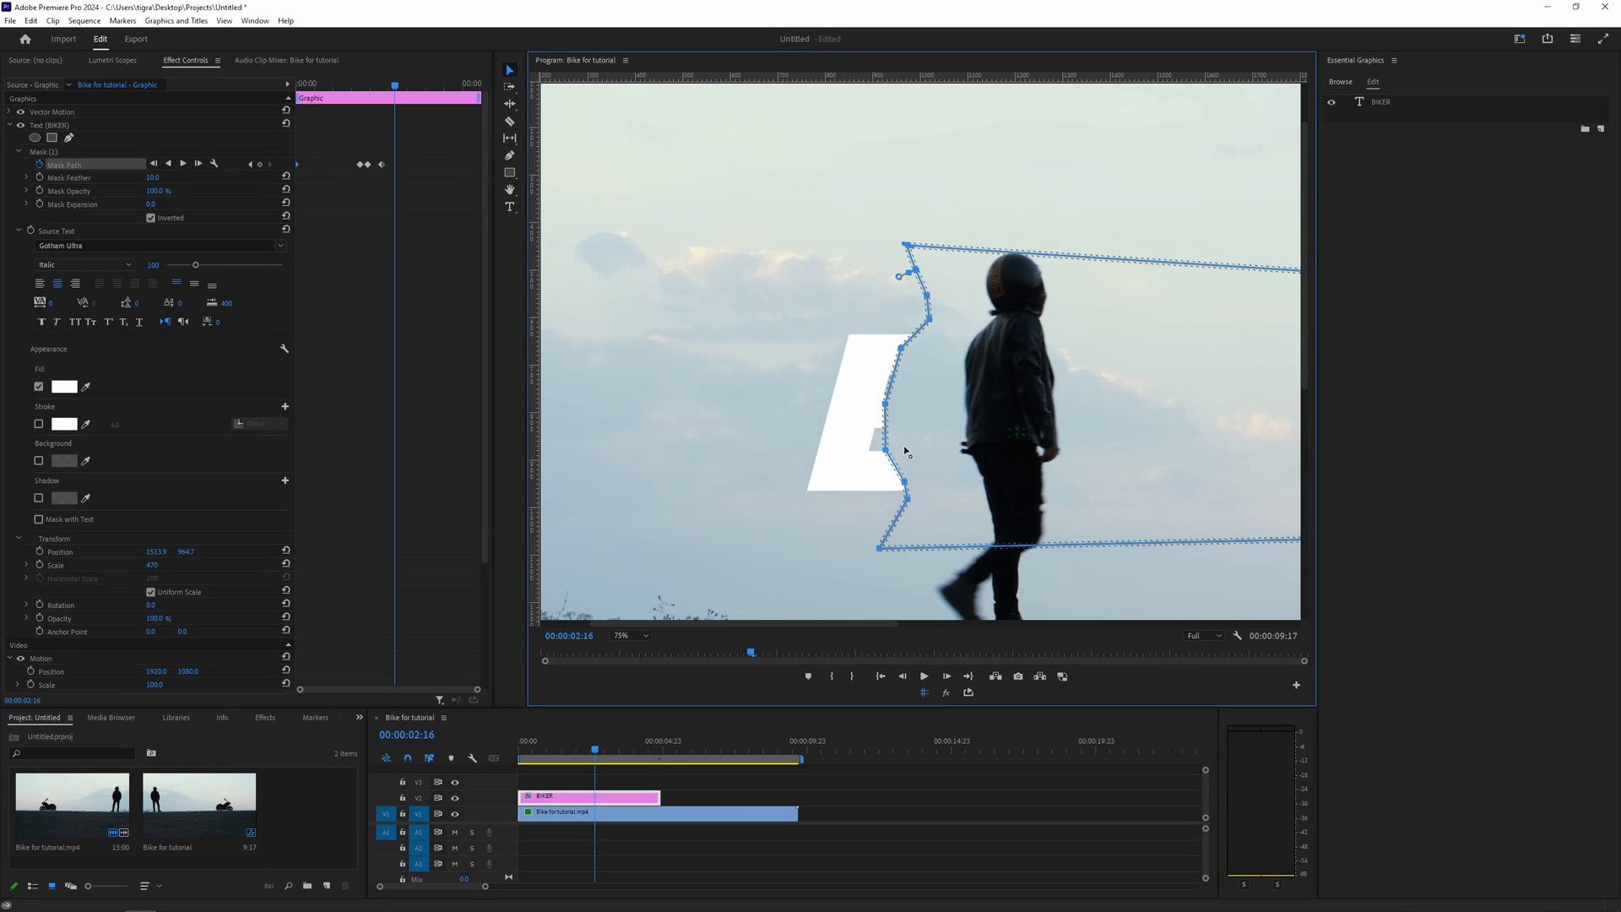
- Shift and reshape the mask, adding a point below the hip, to uncover the B
left_click_drag(904, 450, 947, 450)
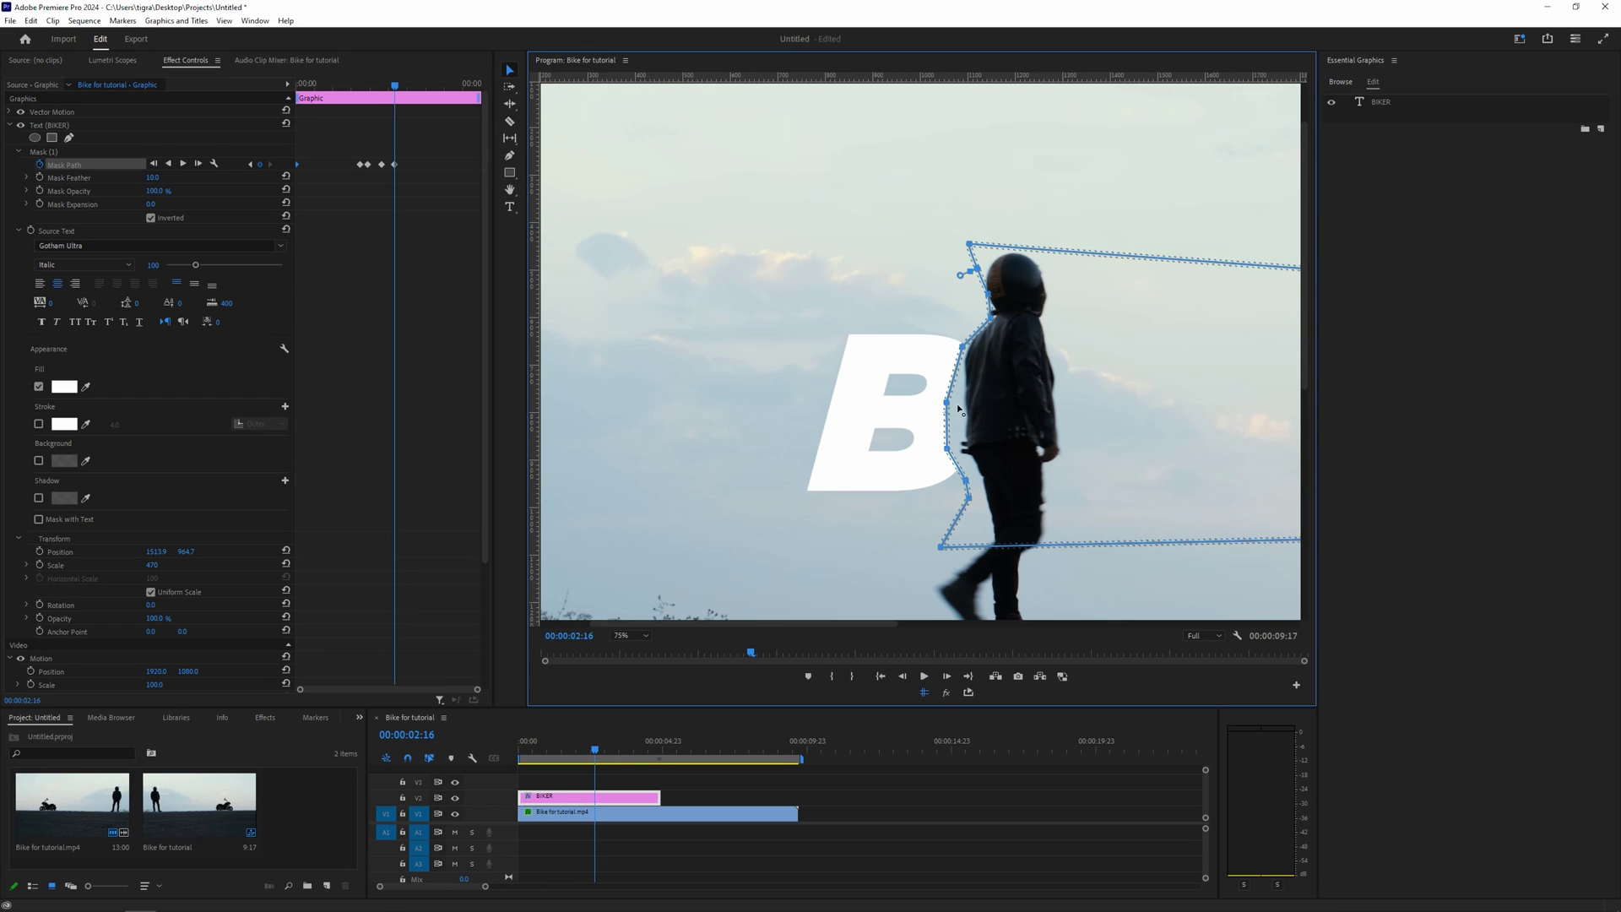
left_click_drag(958, 405, 965, 447)
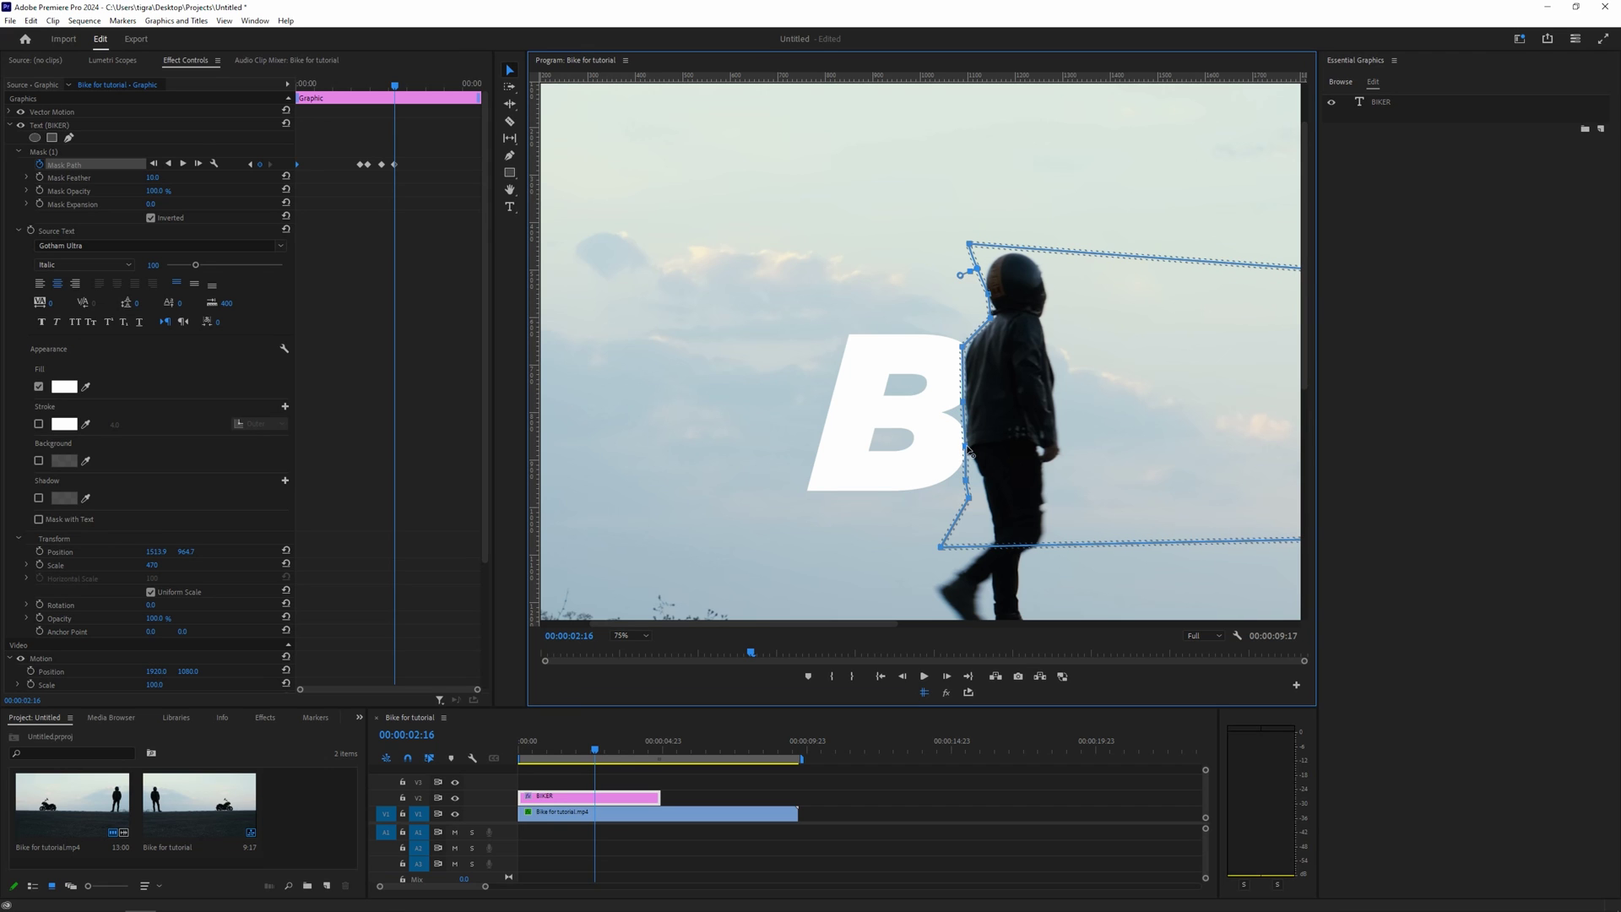
left_click_drag(967, 486, 980, 479)
left_click(988, 508)
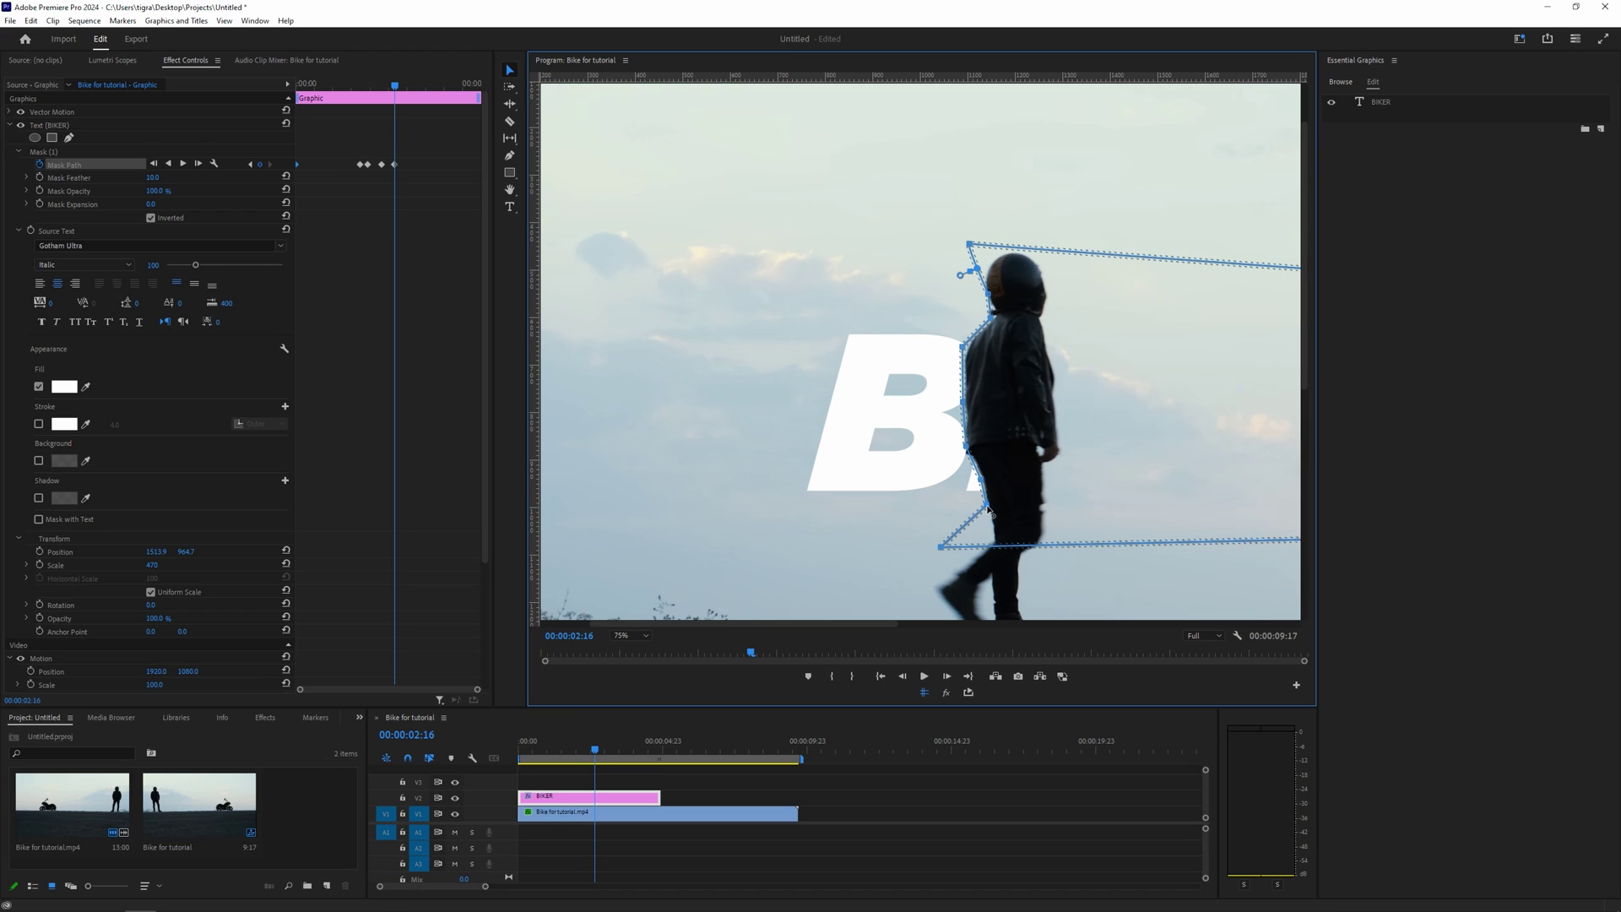
left_click_drag(940, 547, 994, 538)
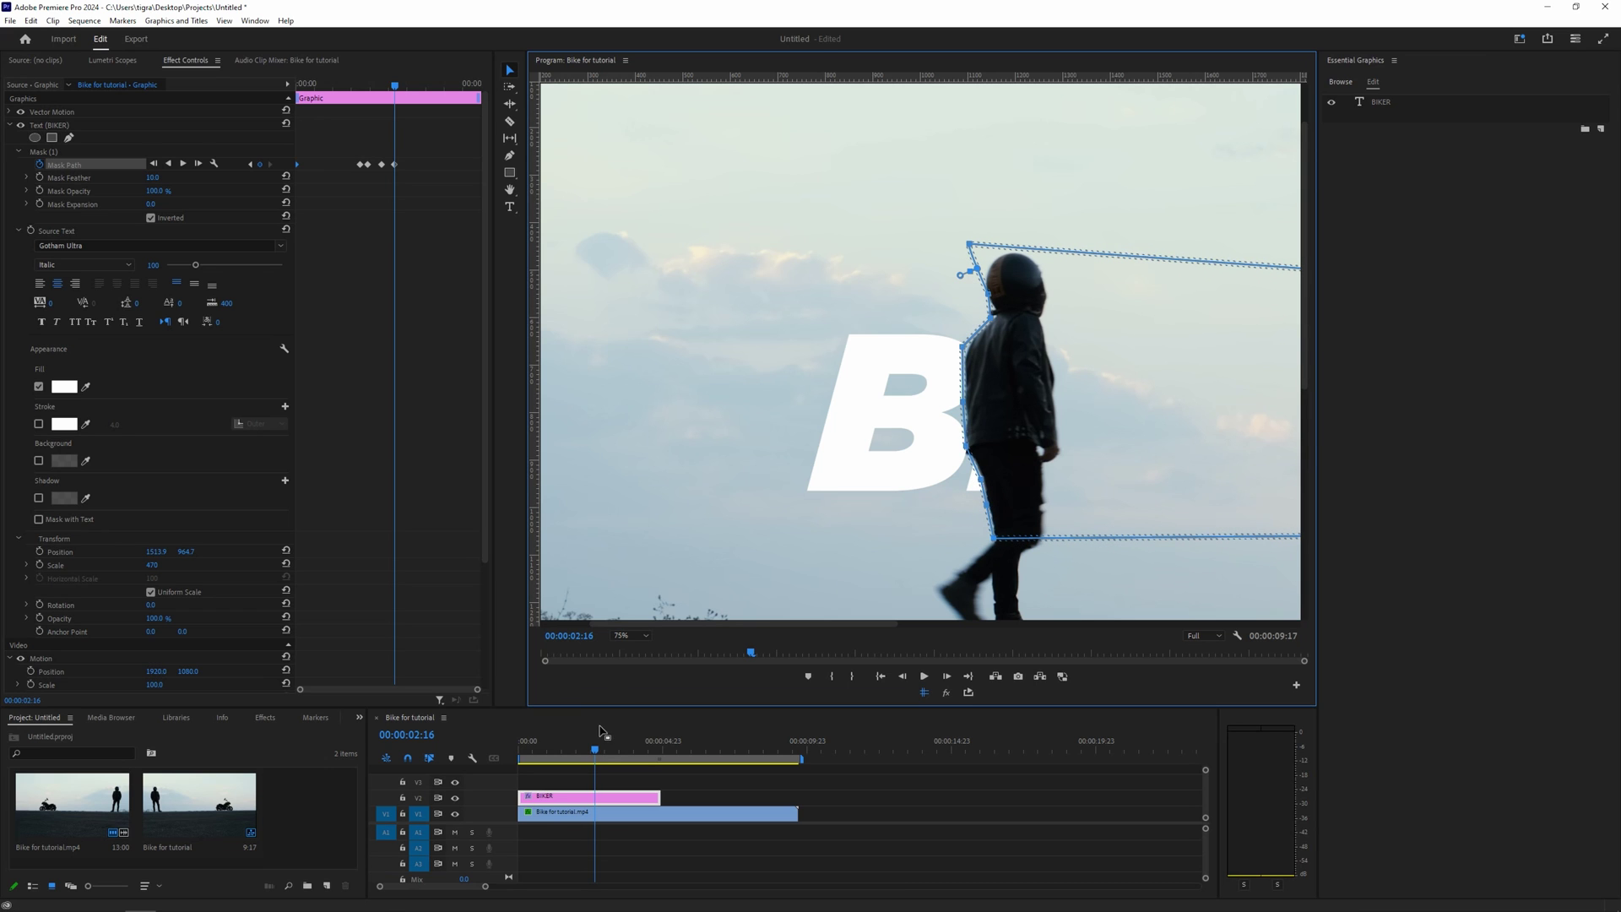
- At 00:00:03:07, move the mask right and slant its edge to reveal BI
left_click_drag(596, 752, 613, 752)
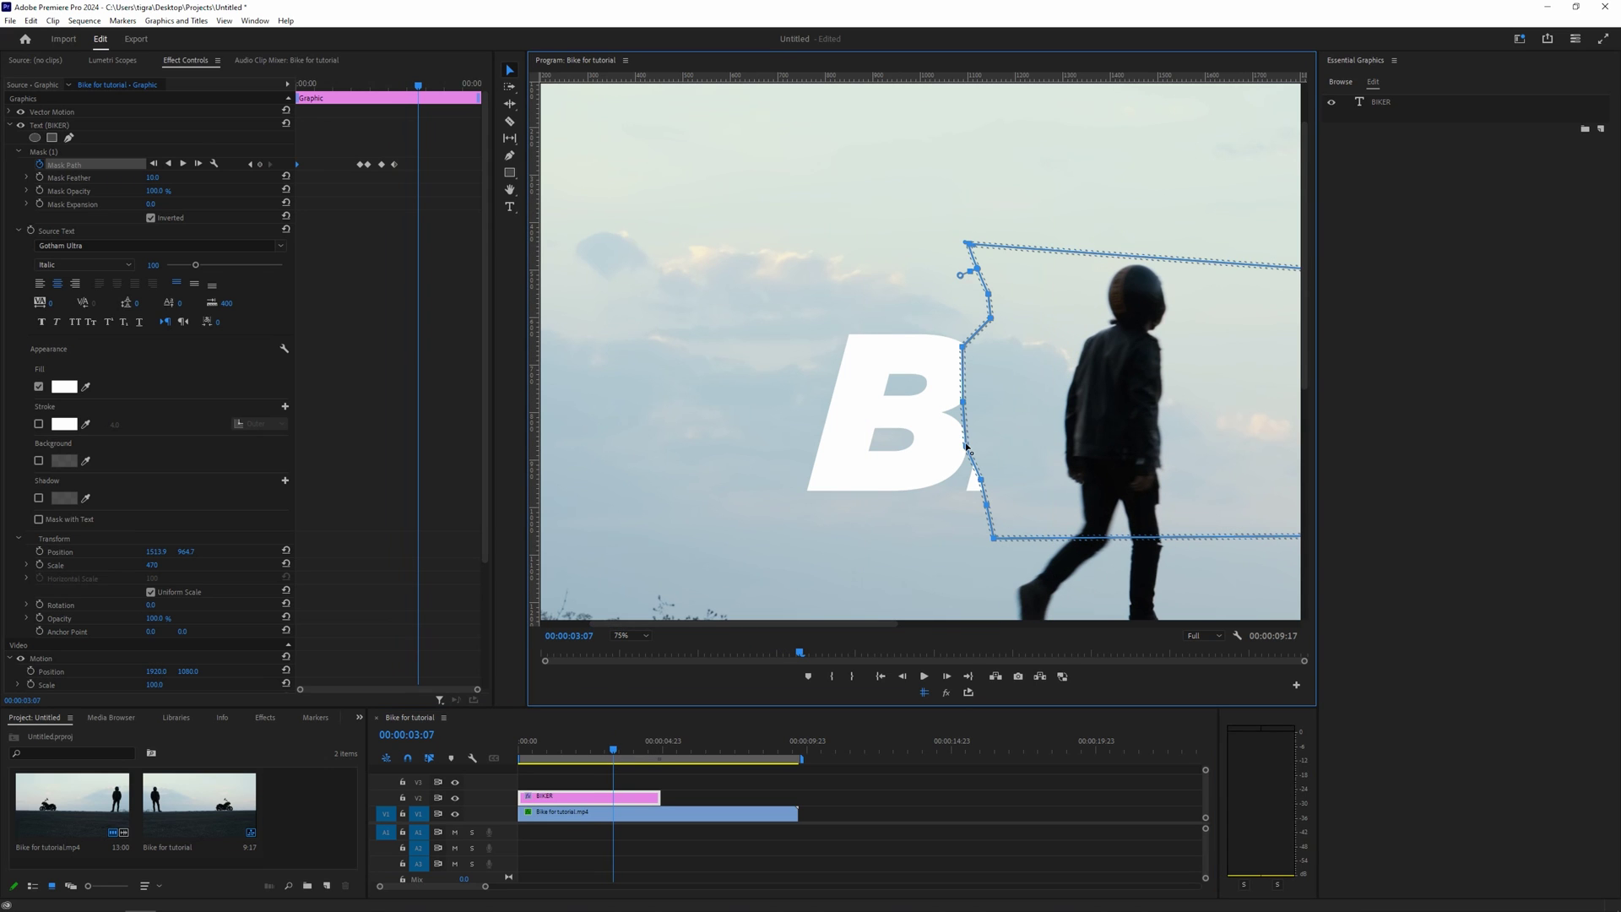
left_click_drag(967, 446, 1059, 440)
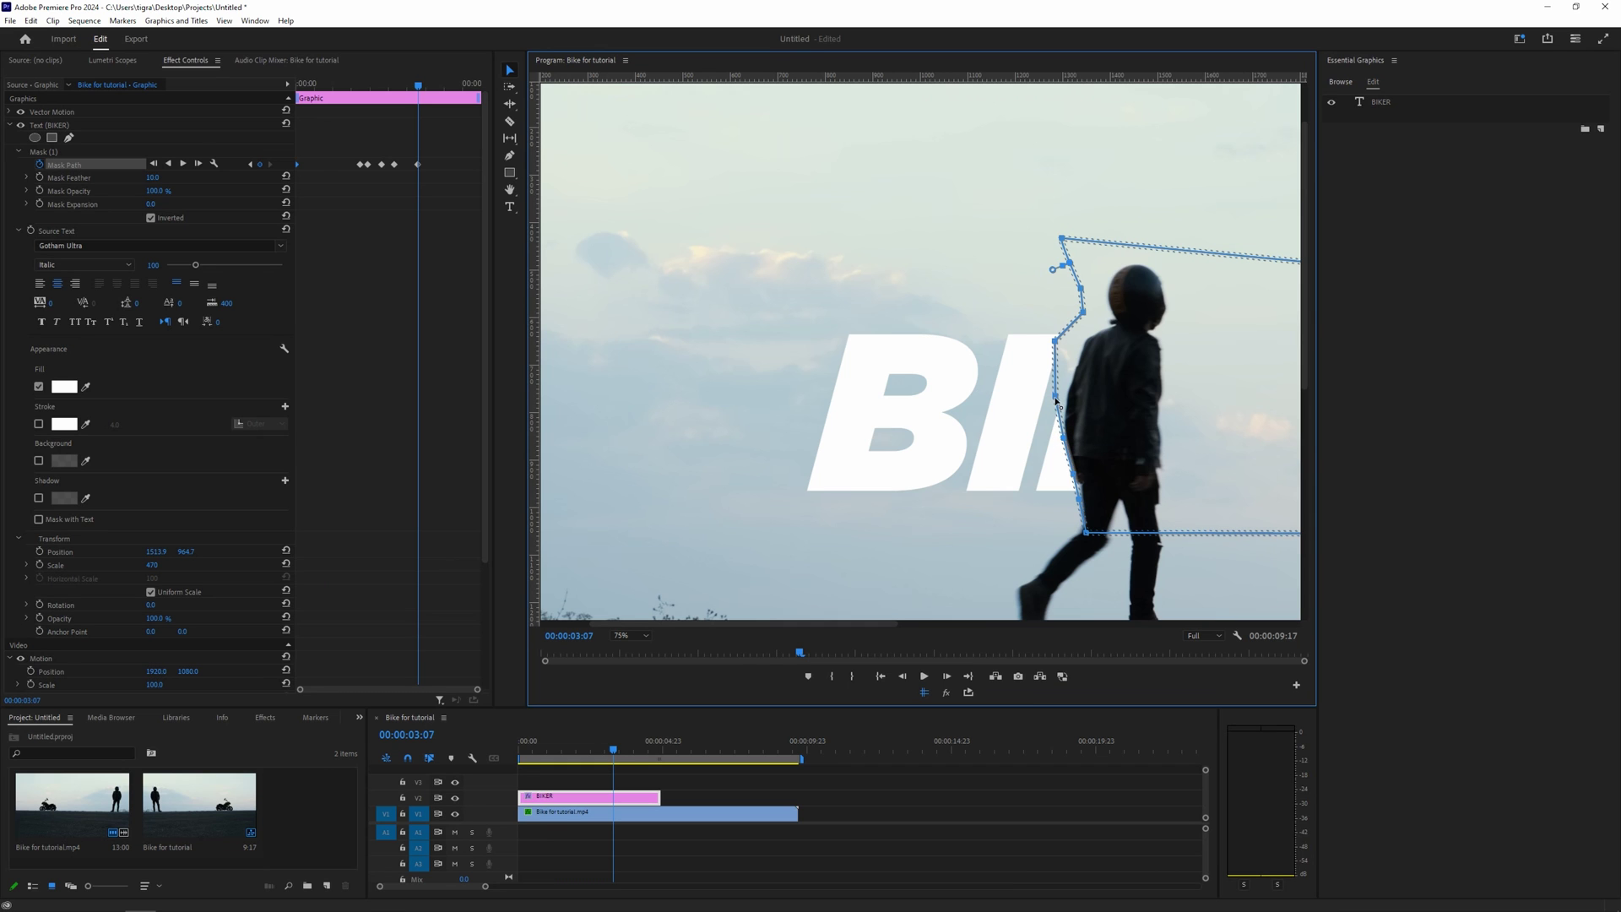
left_click_drag(1056, 396, 1063, 399)
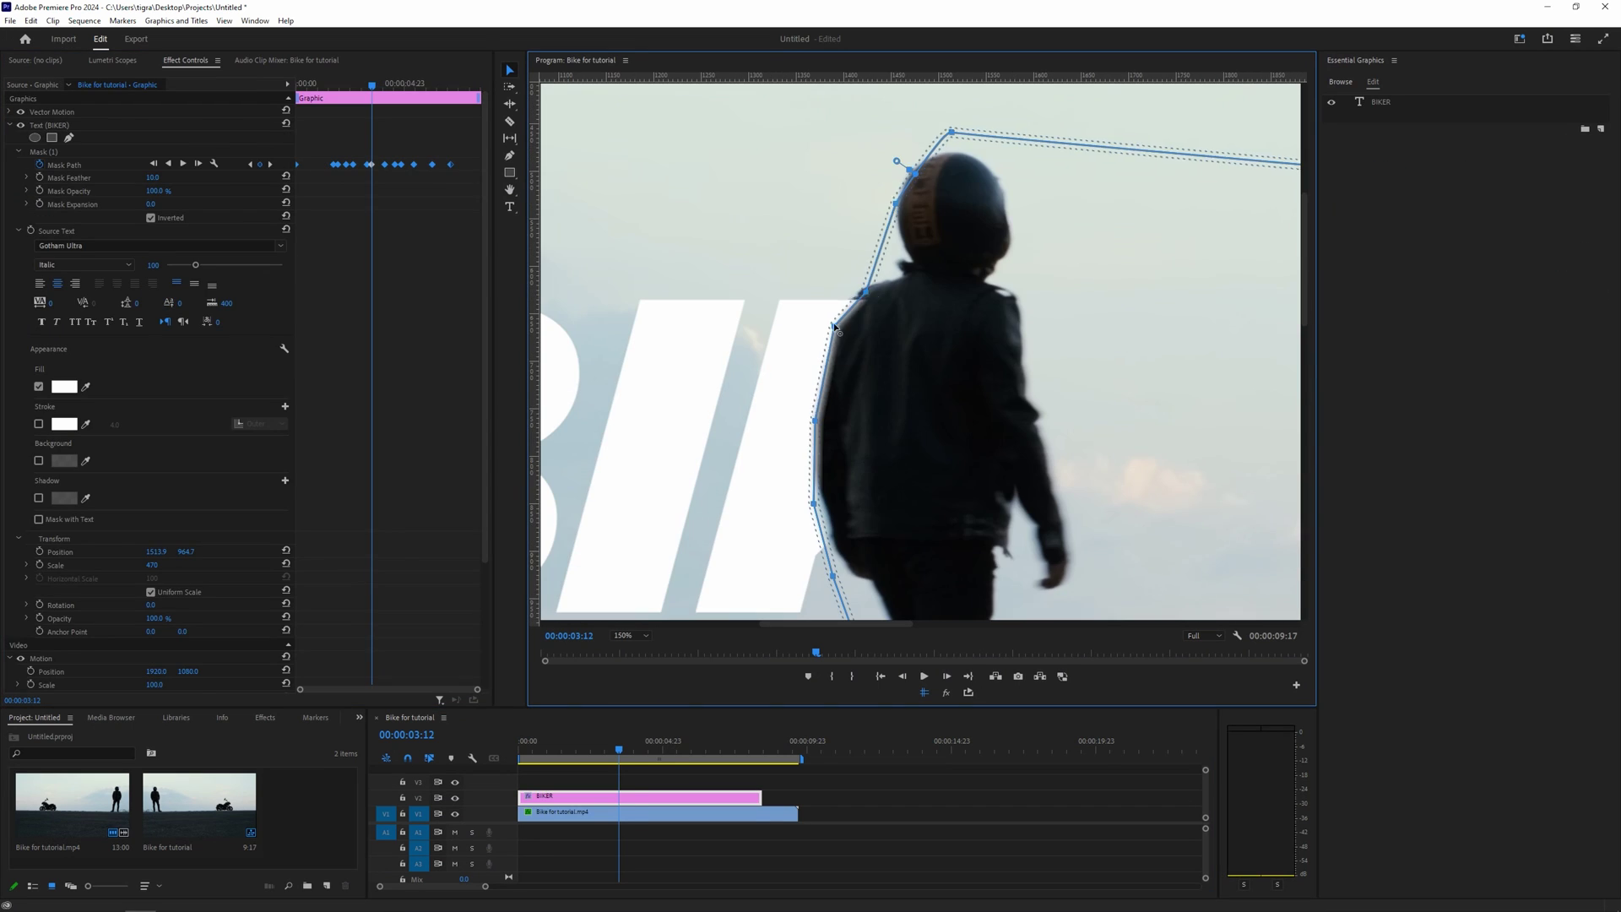
- Return to the start of the sequence and set the Program monitor zoom to Fit
left_click(613, 824)
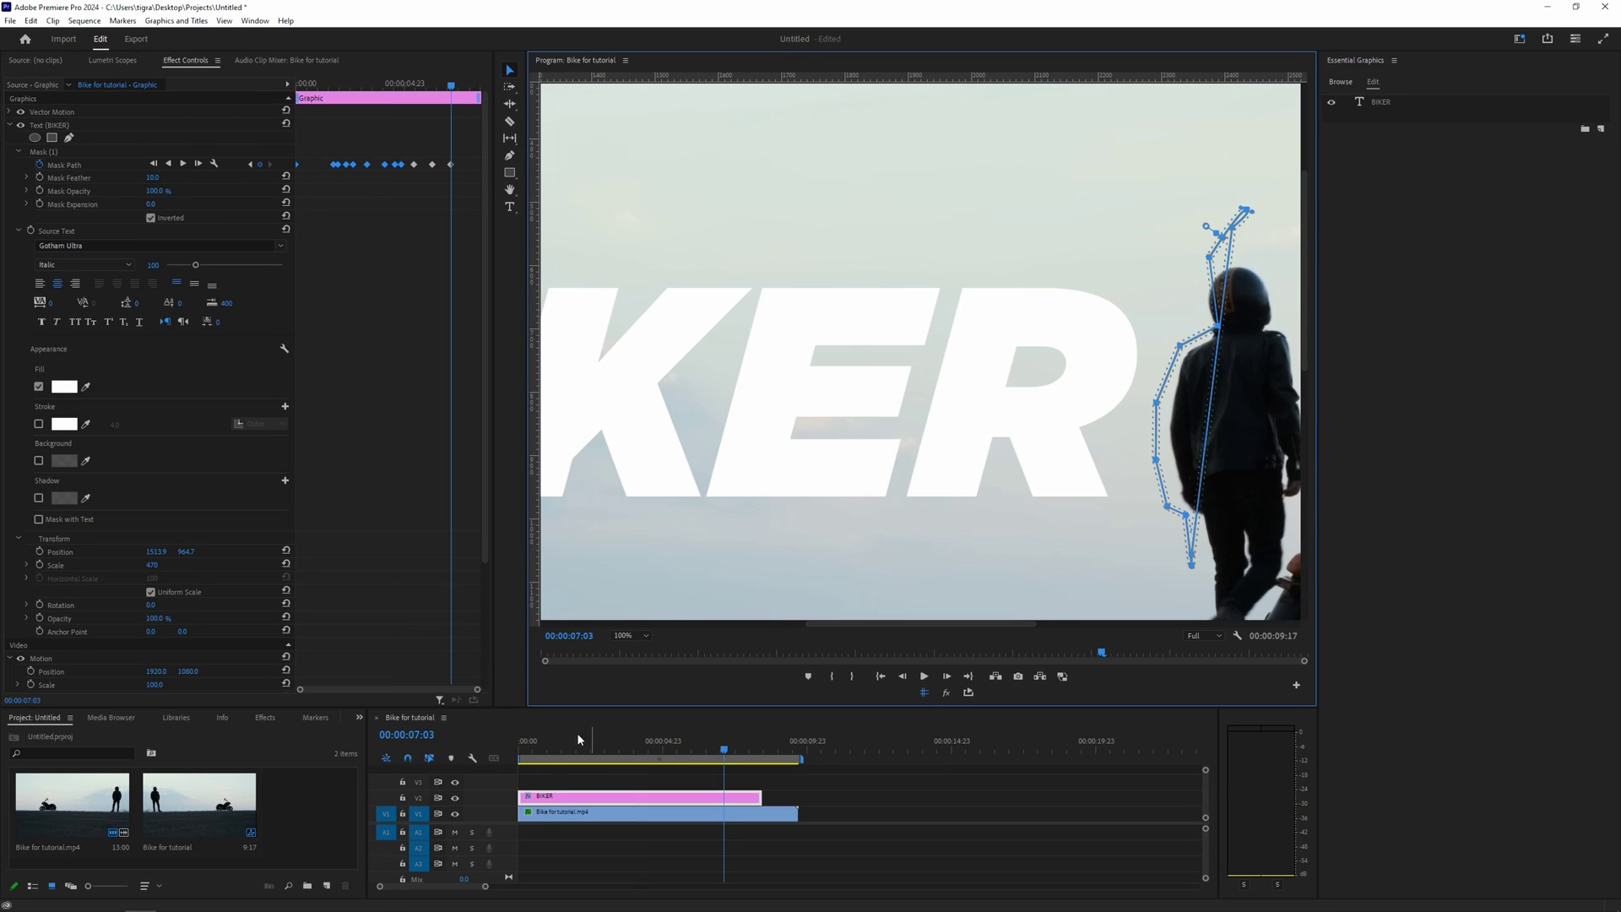
left_click(514, 748)
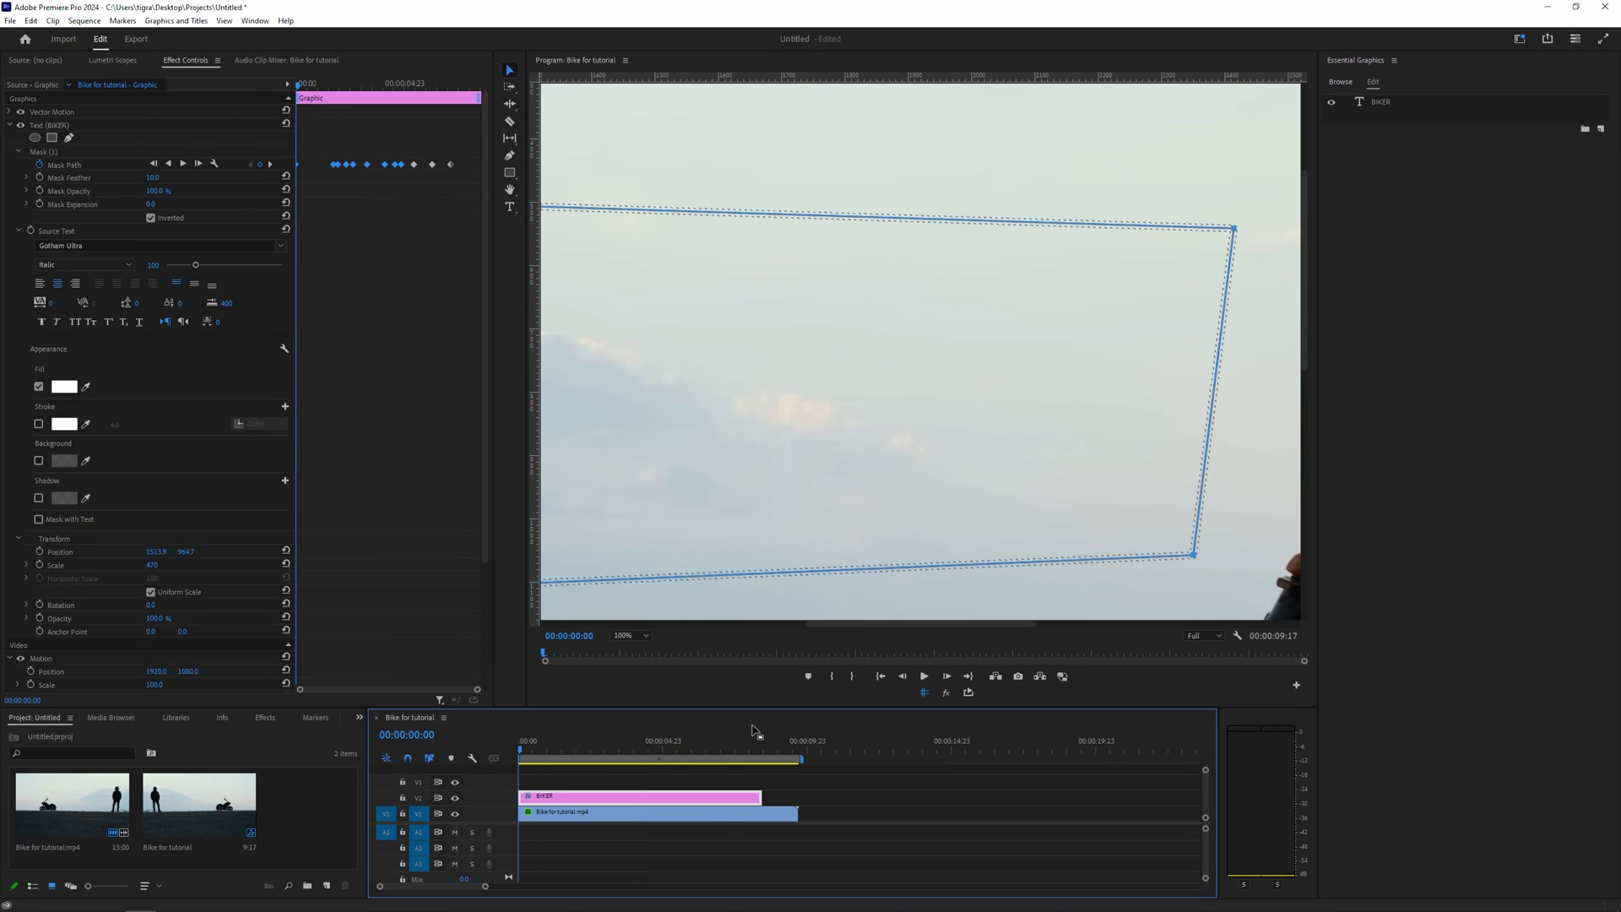
left_click(626, 635)
left_click(629, 648)
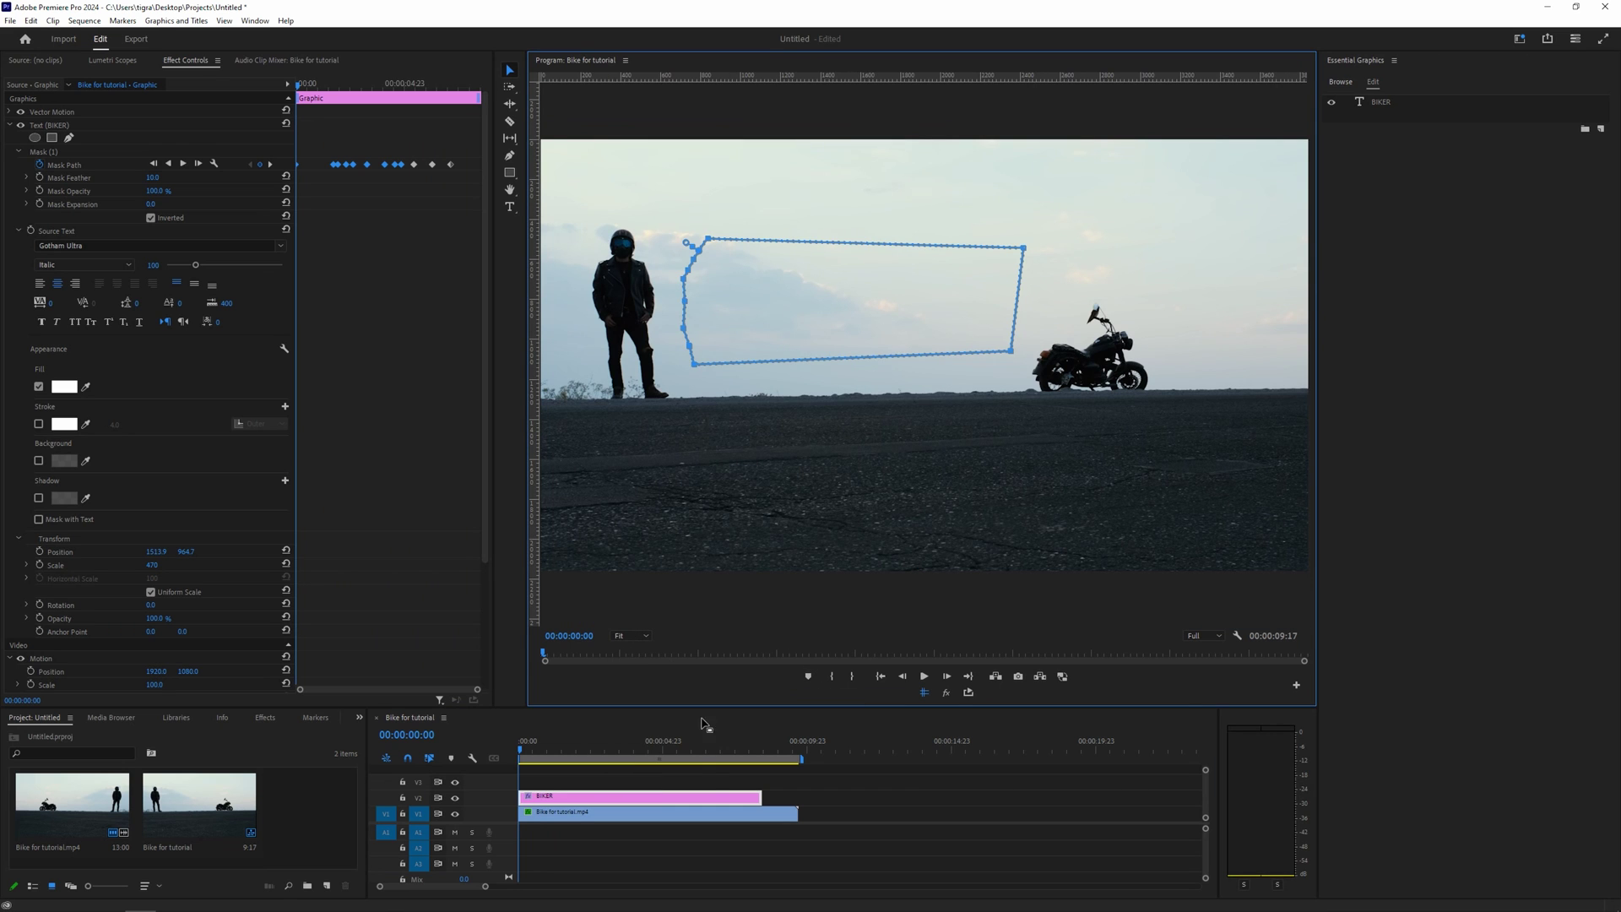
- Deselect the title, then play and stop the preview of the BIKER reveal
left_click(708, 773)
key("space")
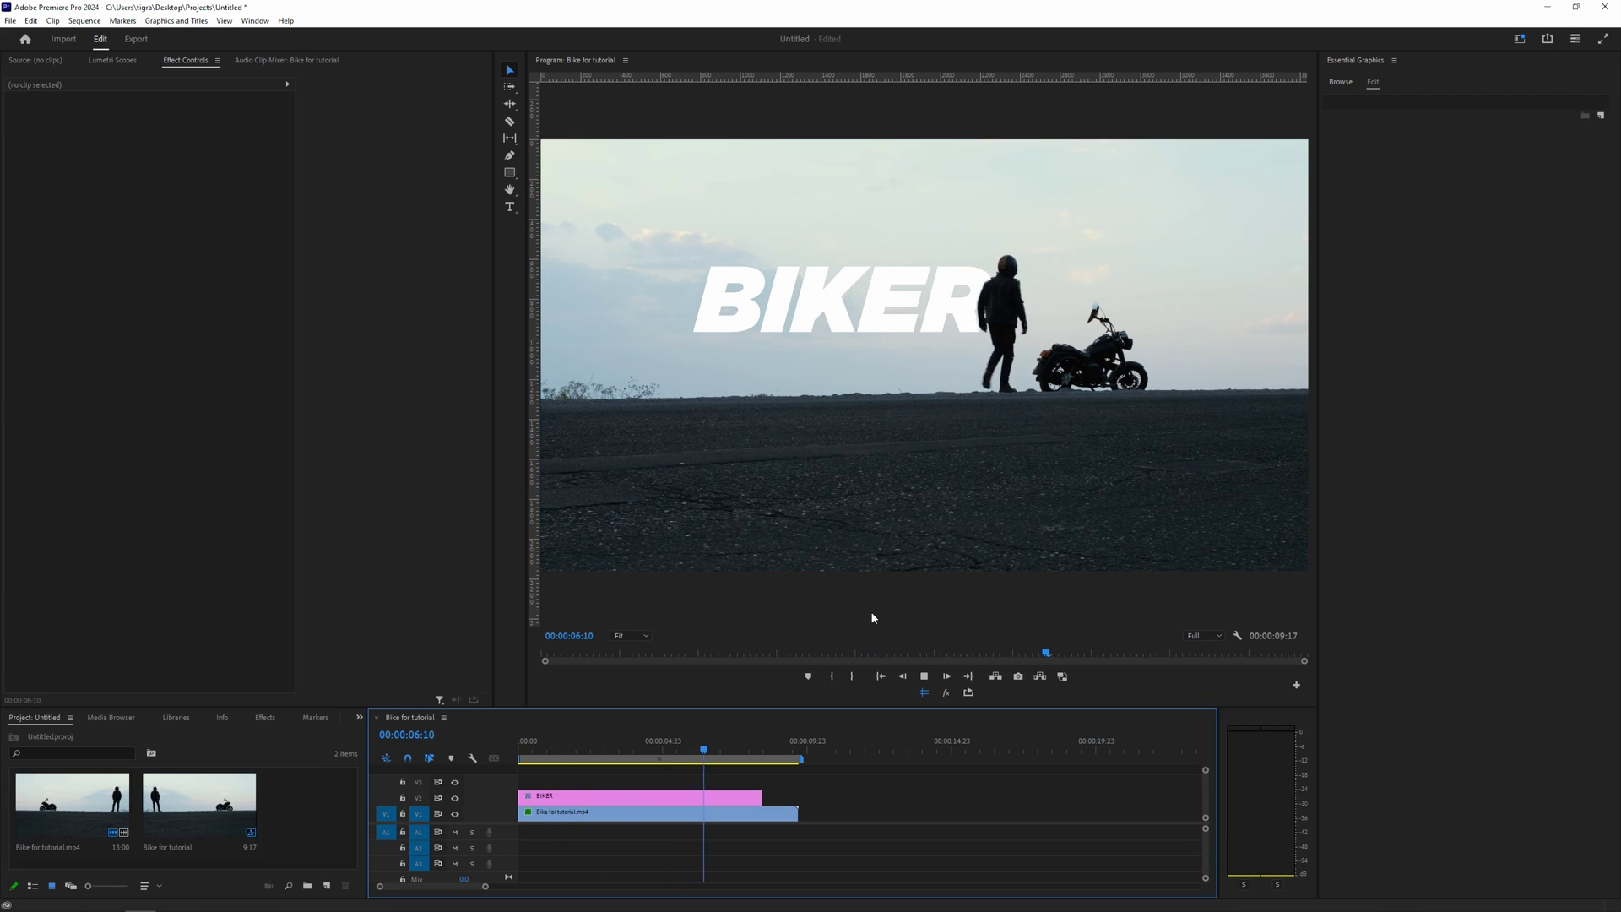
key("space")
key("d")
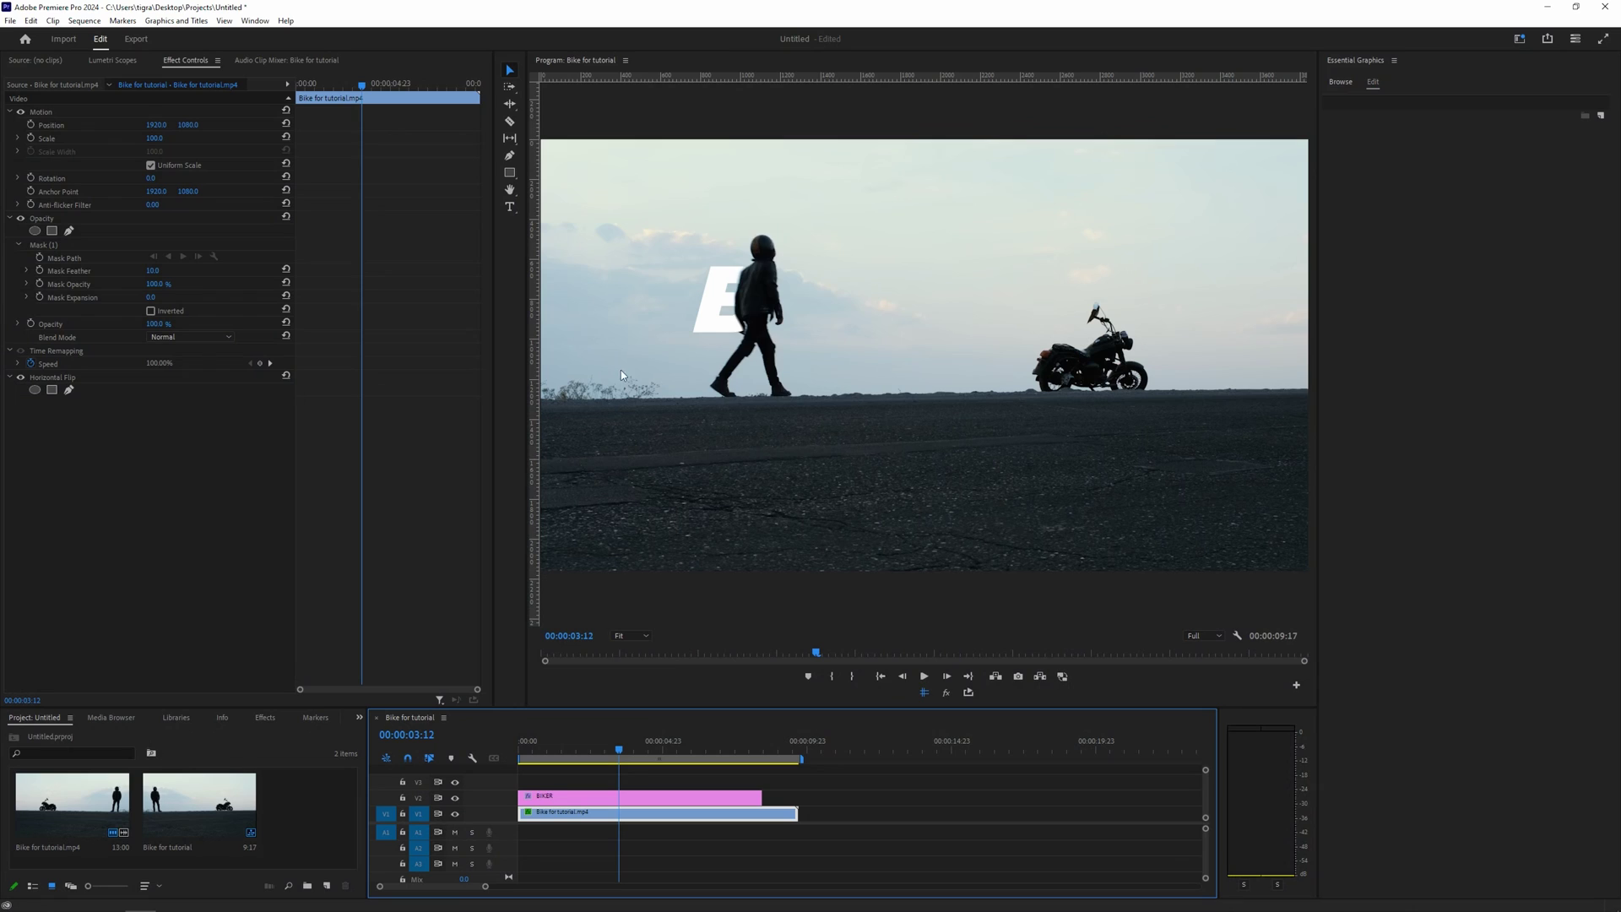
- Select the BIKER title's Mask Path and zoom the Program monitor to 150%
left_click(673, 799)
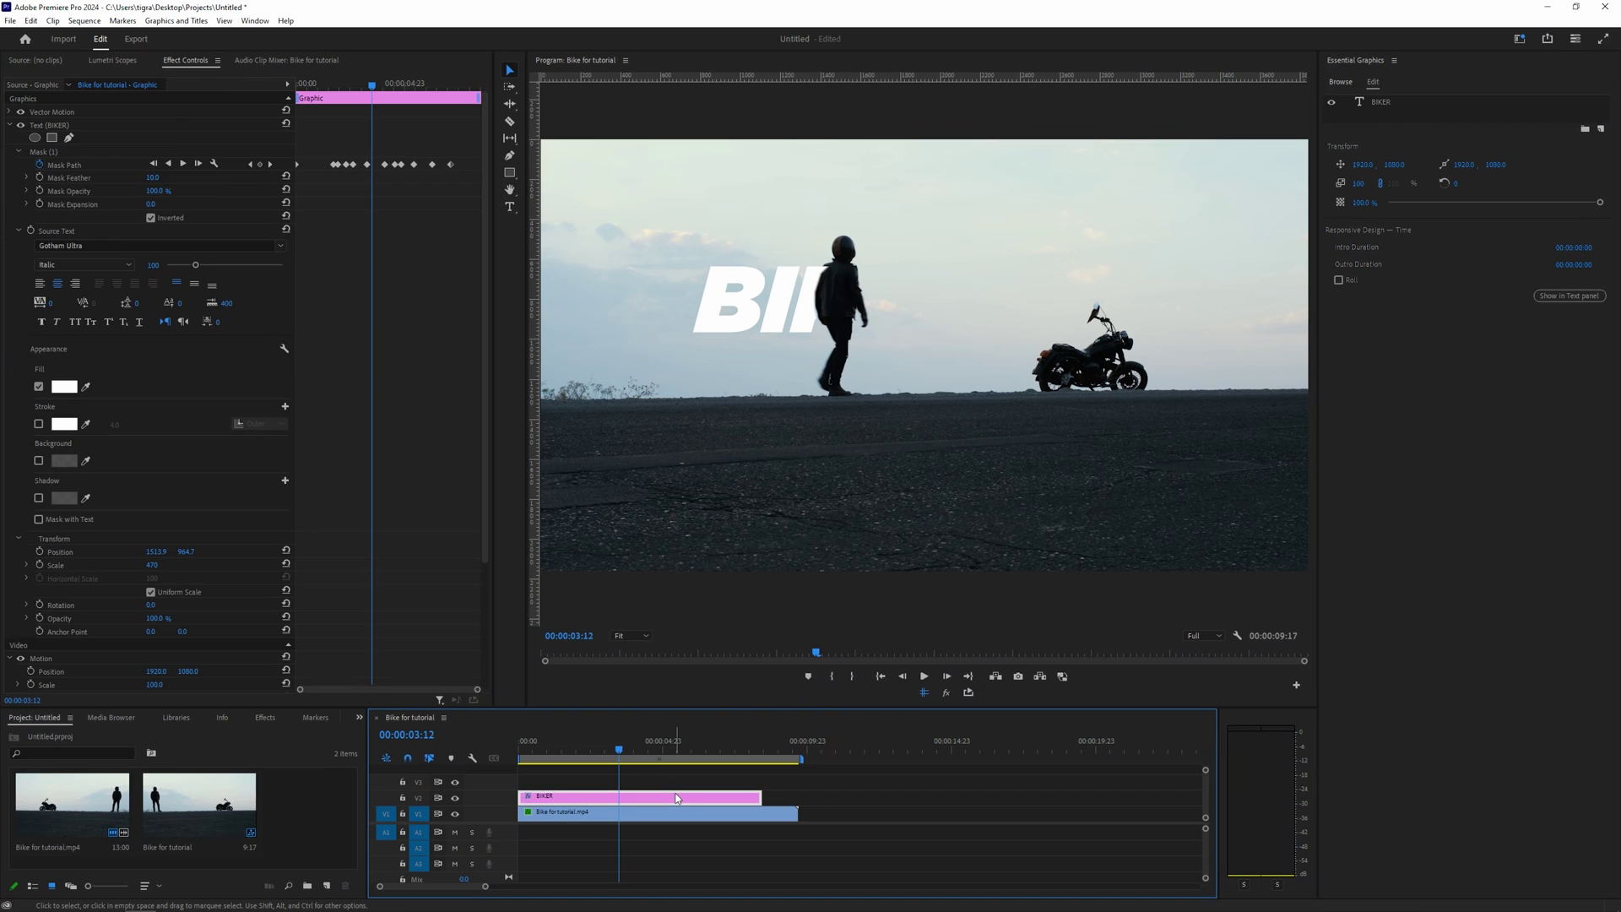
left_click(70, 165)
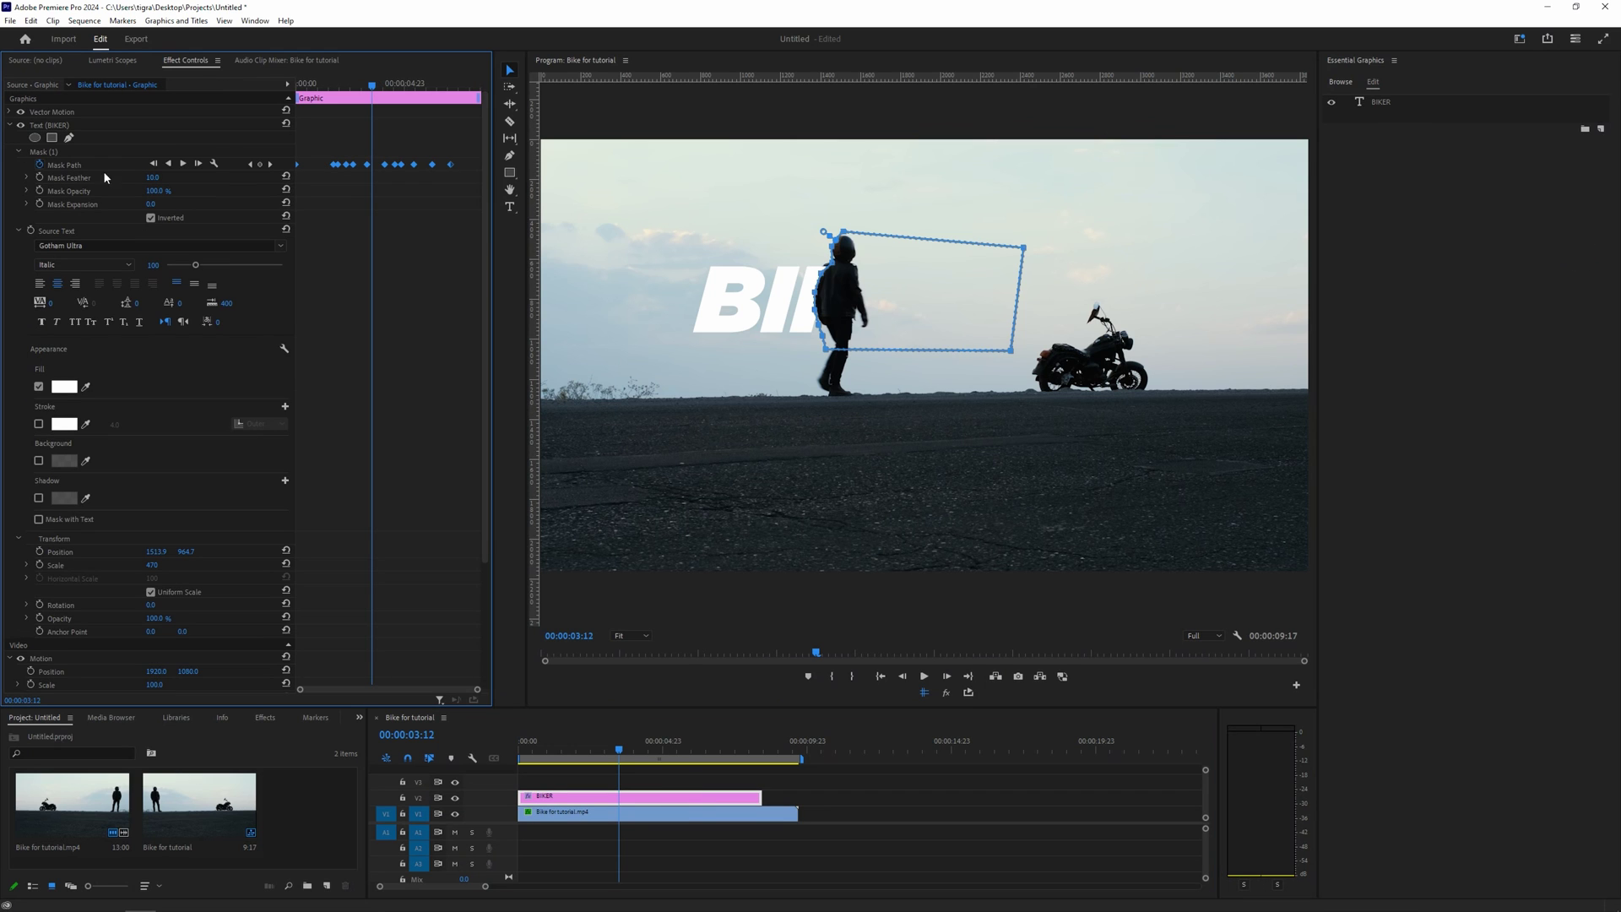
left_click(636, 640)
left_click(635, 735)
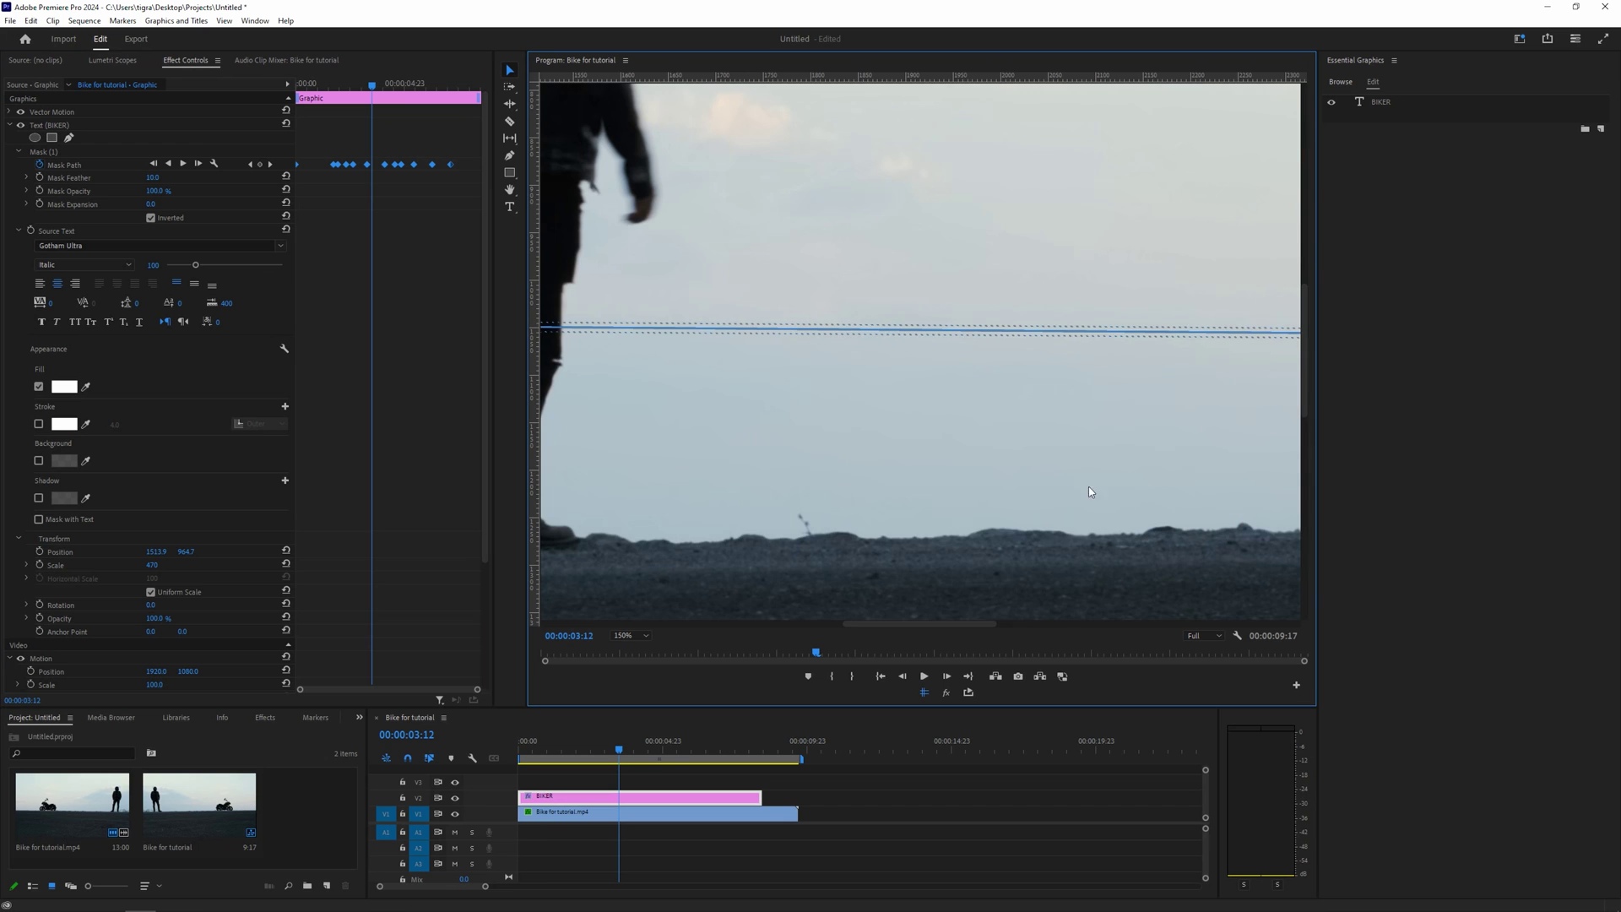
- Pan to the rider and pull the neck mask vertex along his back
left_click_drag(955, 624, 872, 621)
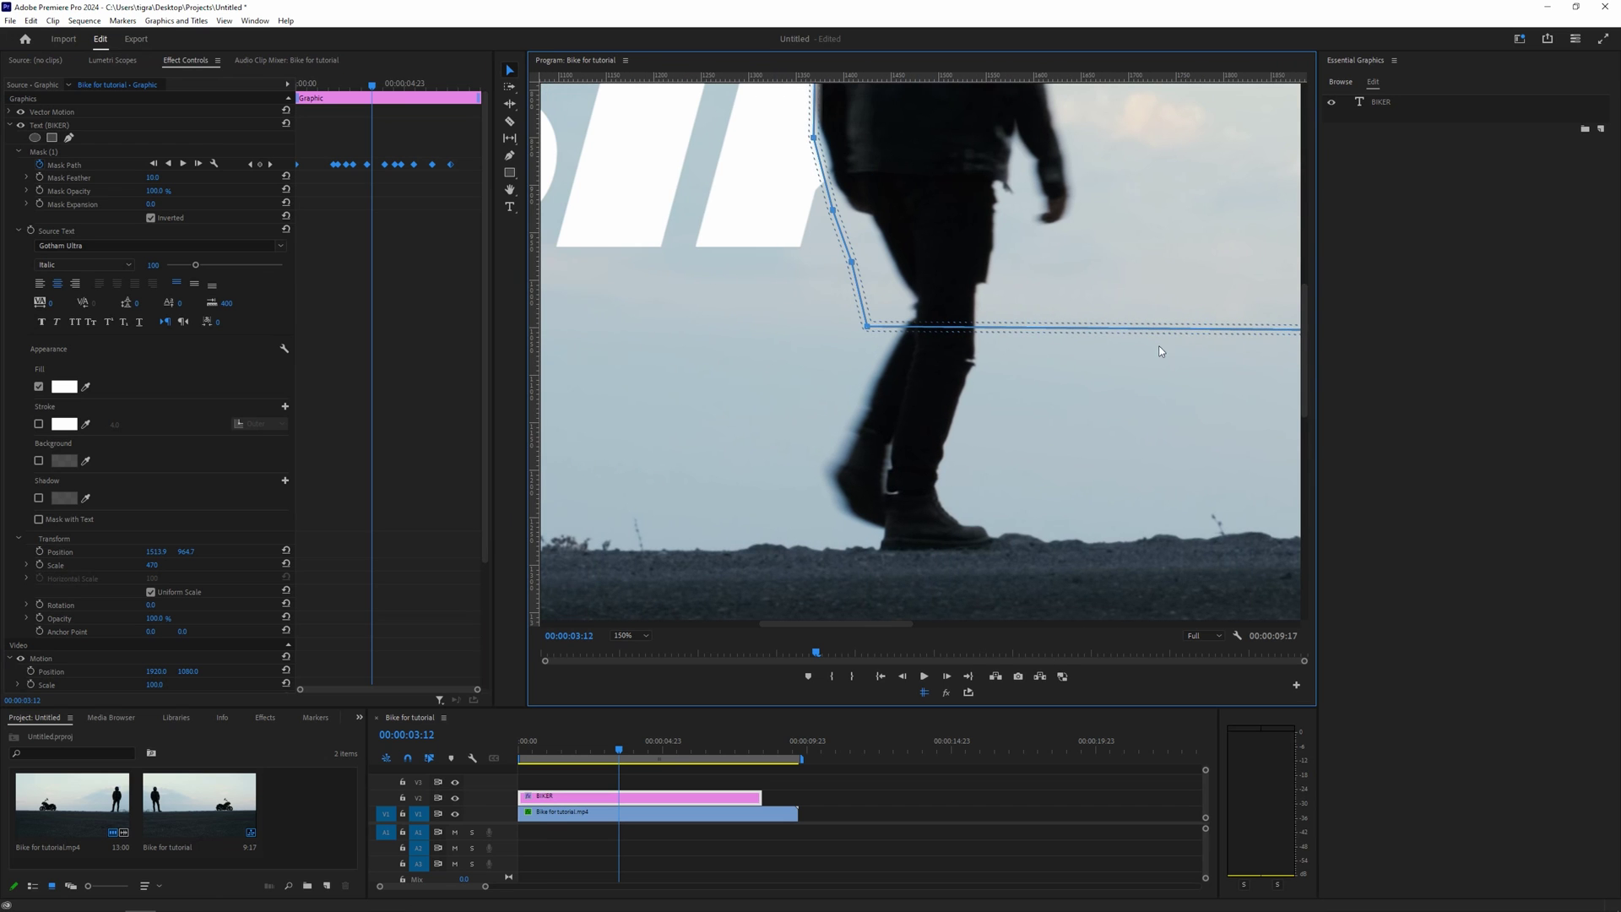
left_click_drag(1306, 347, 1305, 254)
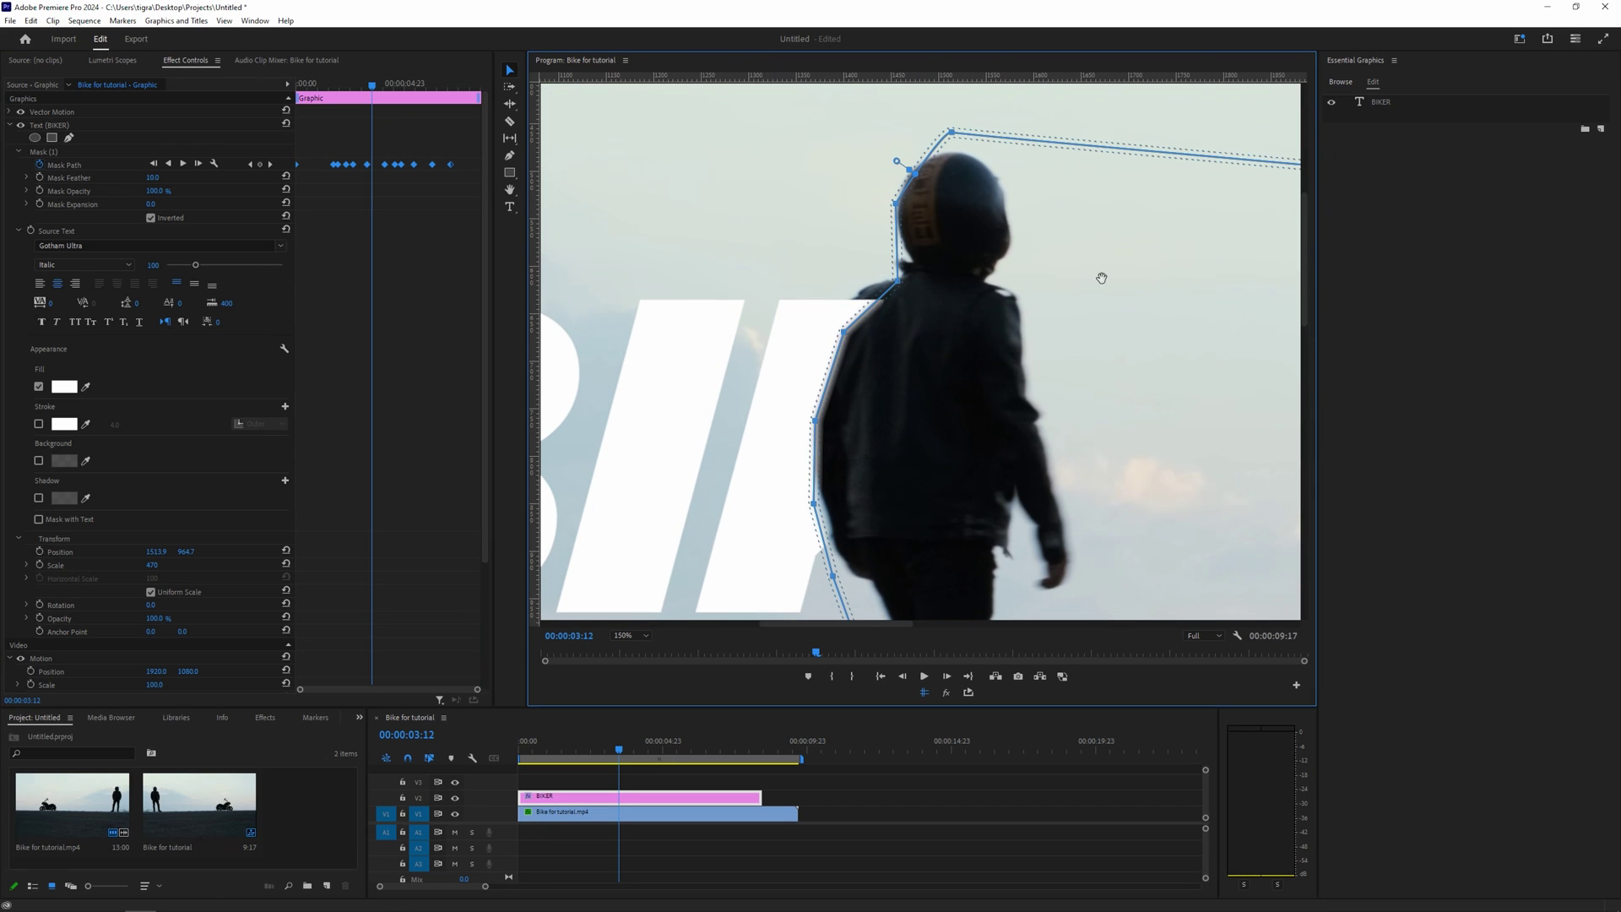
left_click_drag(895, 284, 850, 299)
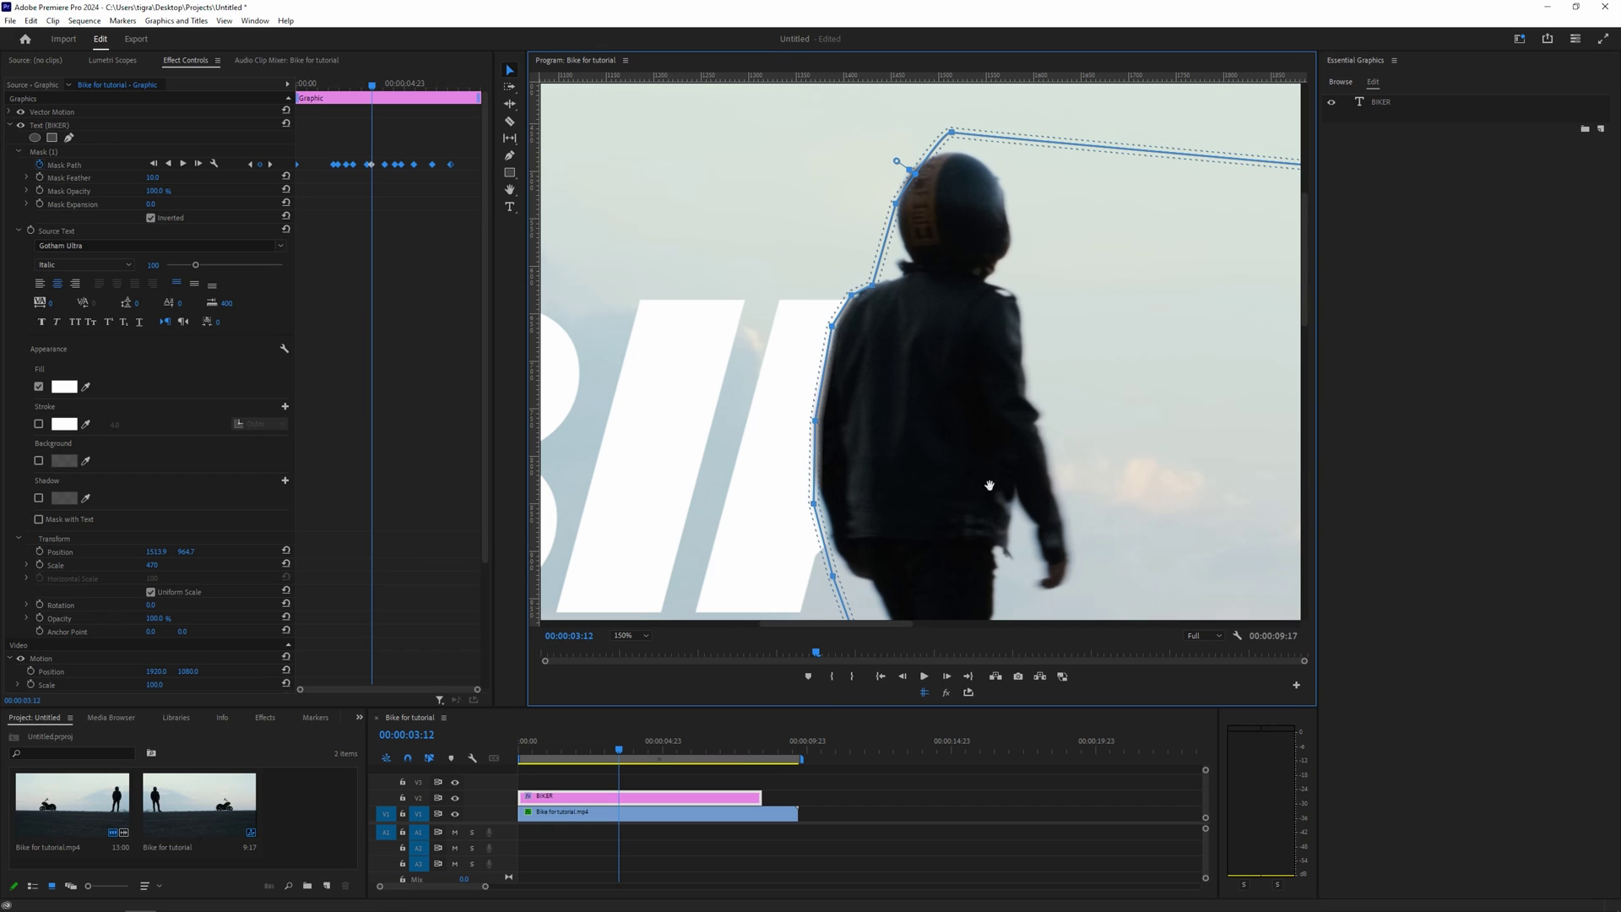
left_click(701, 781)
- Stop at 00:00:04:00 and show the BIKER clip's Mask Path in the viewer
left_click(911, 613)
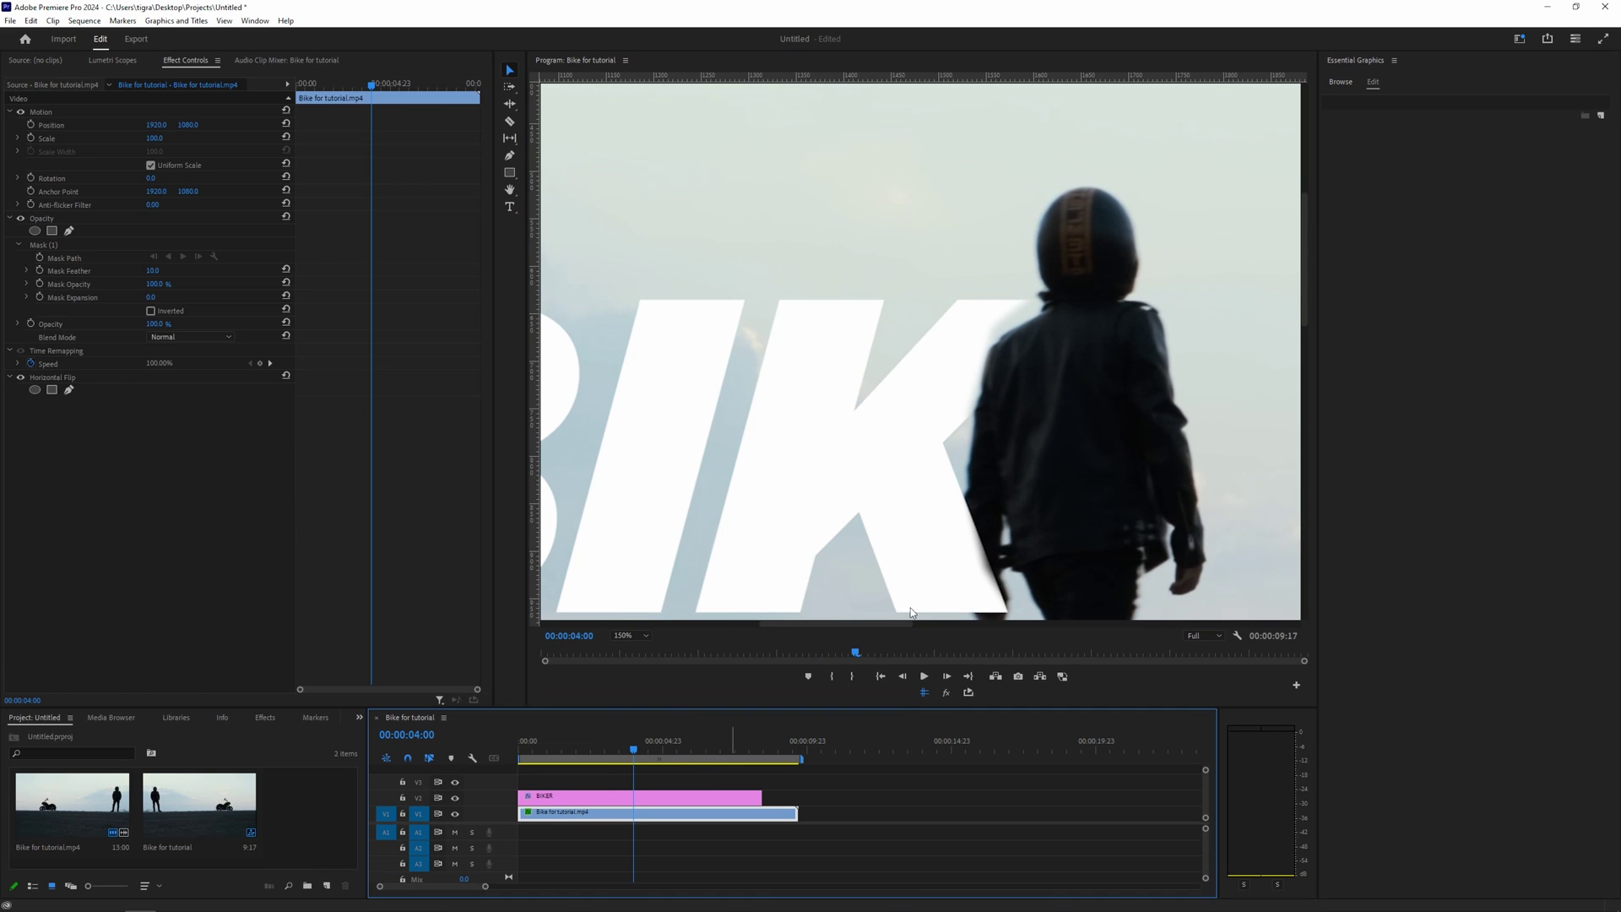
left_click(653, 798)
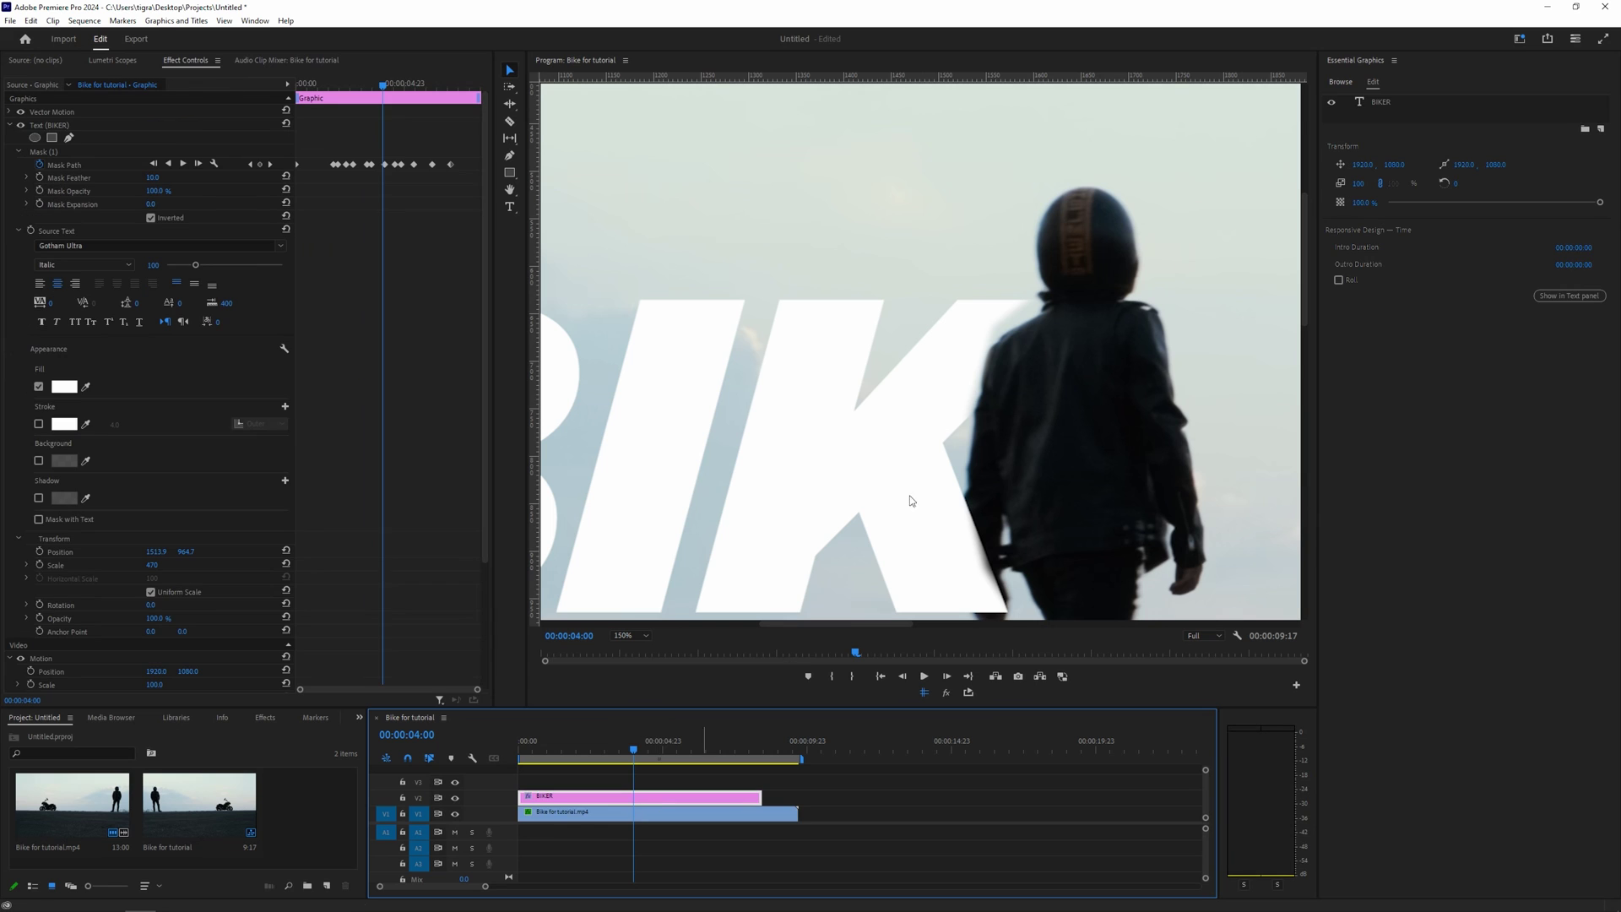
left_click(49, 152)
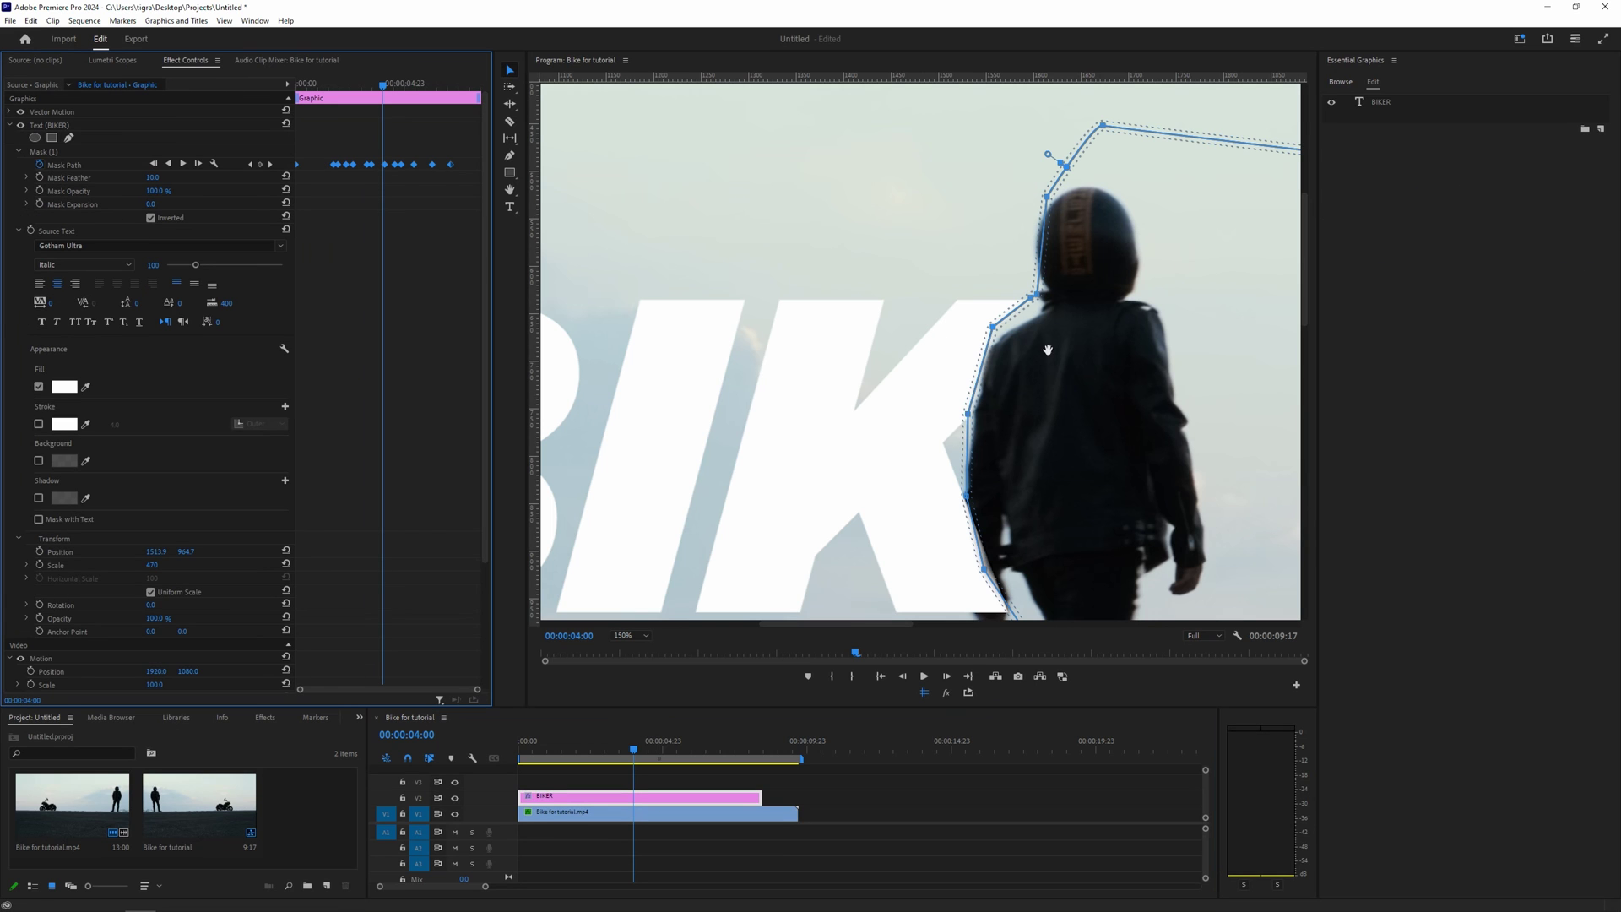
left_click(1030, 309)
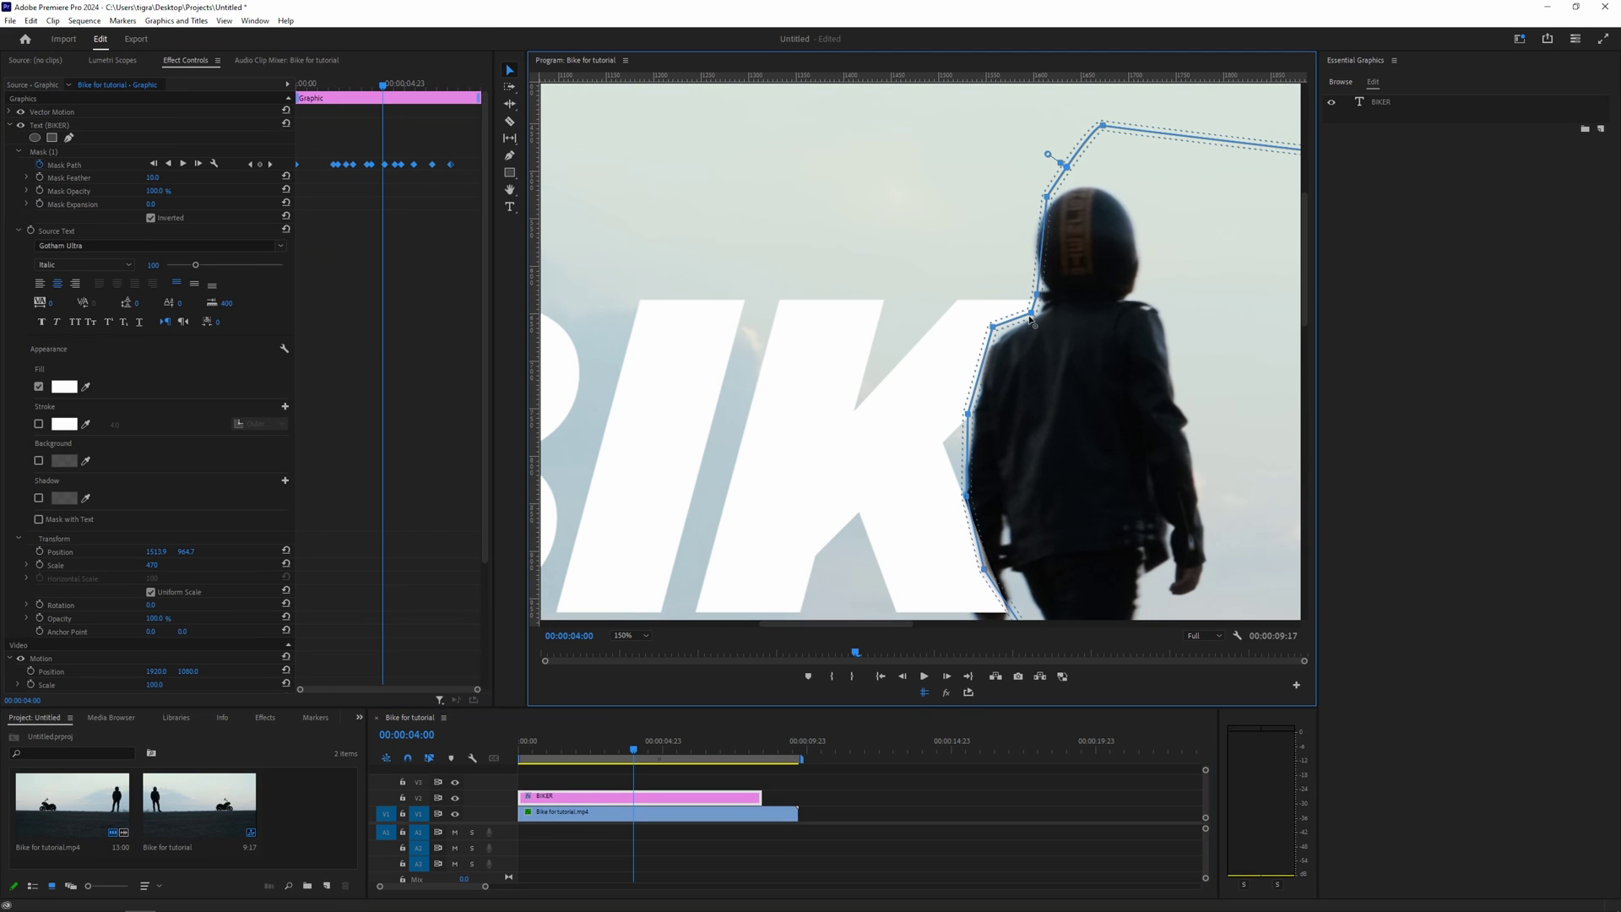